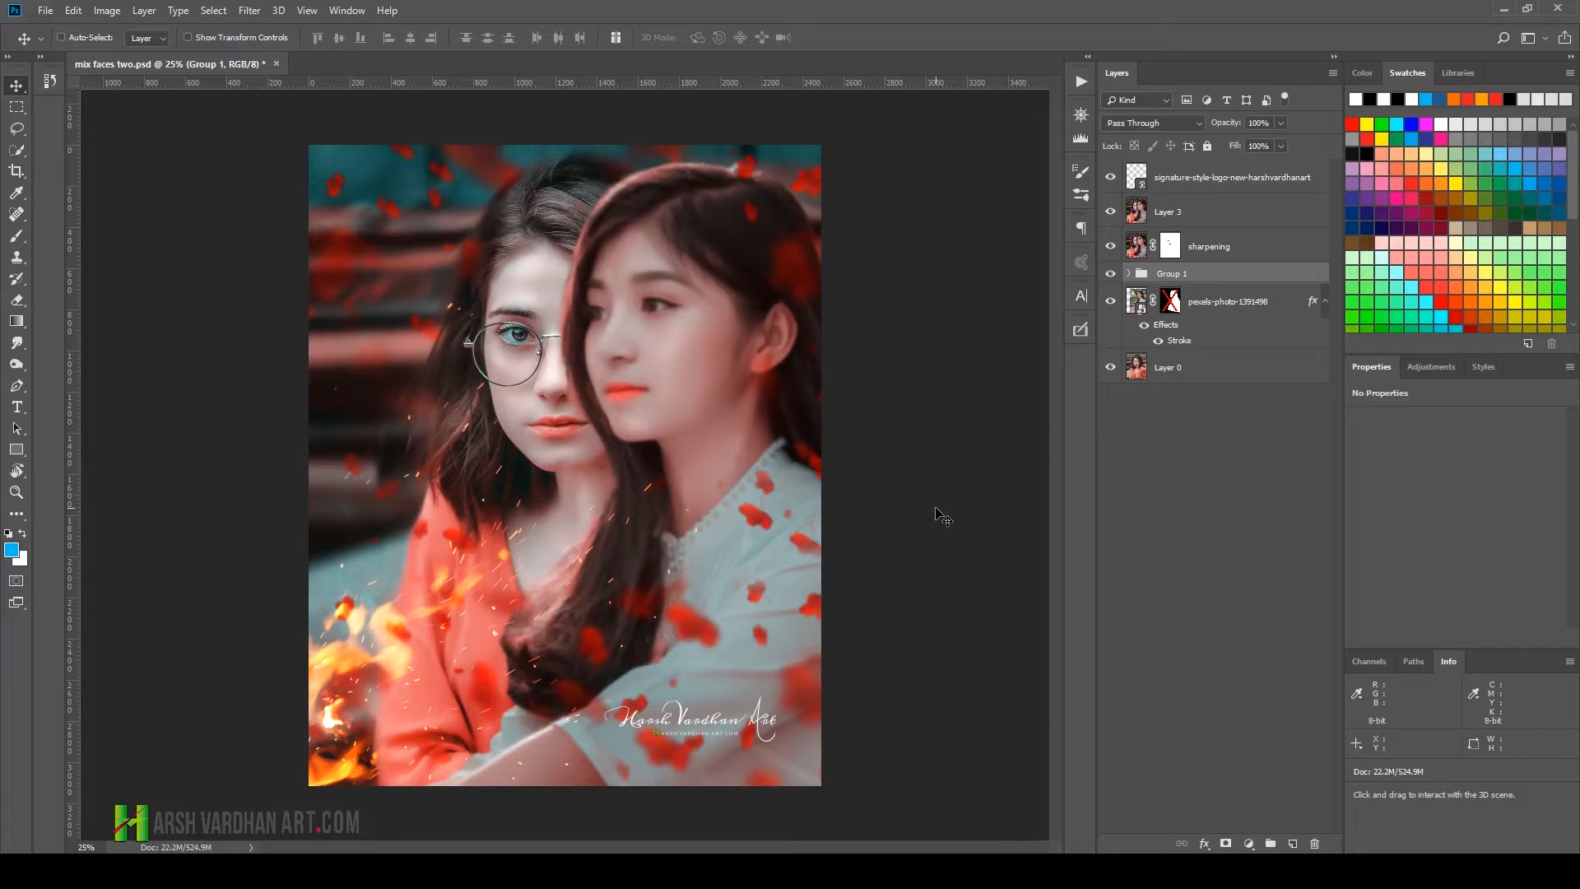
- Show only Layer 0 and hide all the other layers and groups
alt+click(1110, 372)
alt+click(1110, 372)
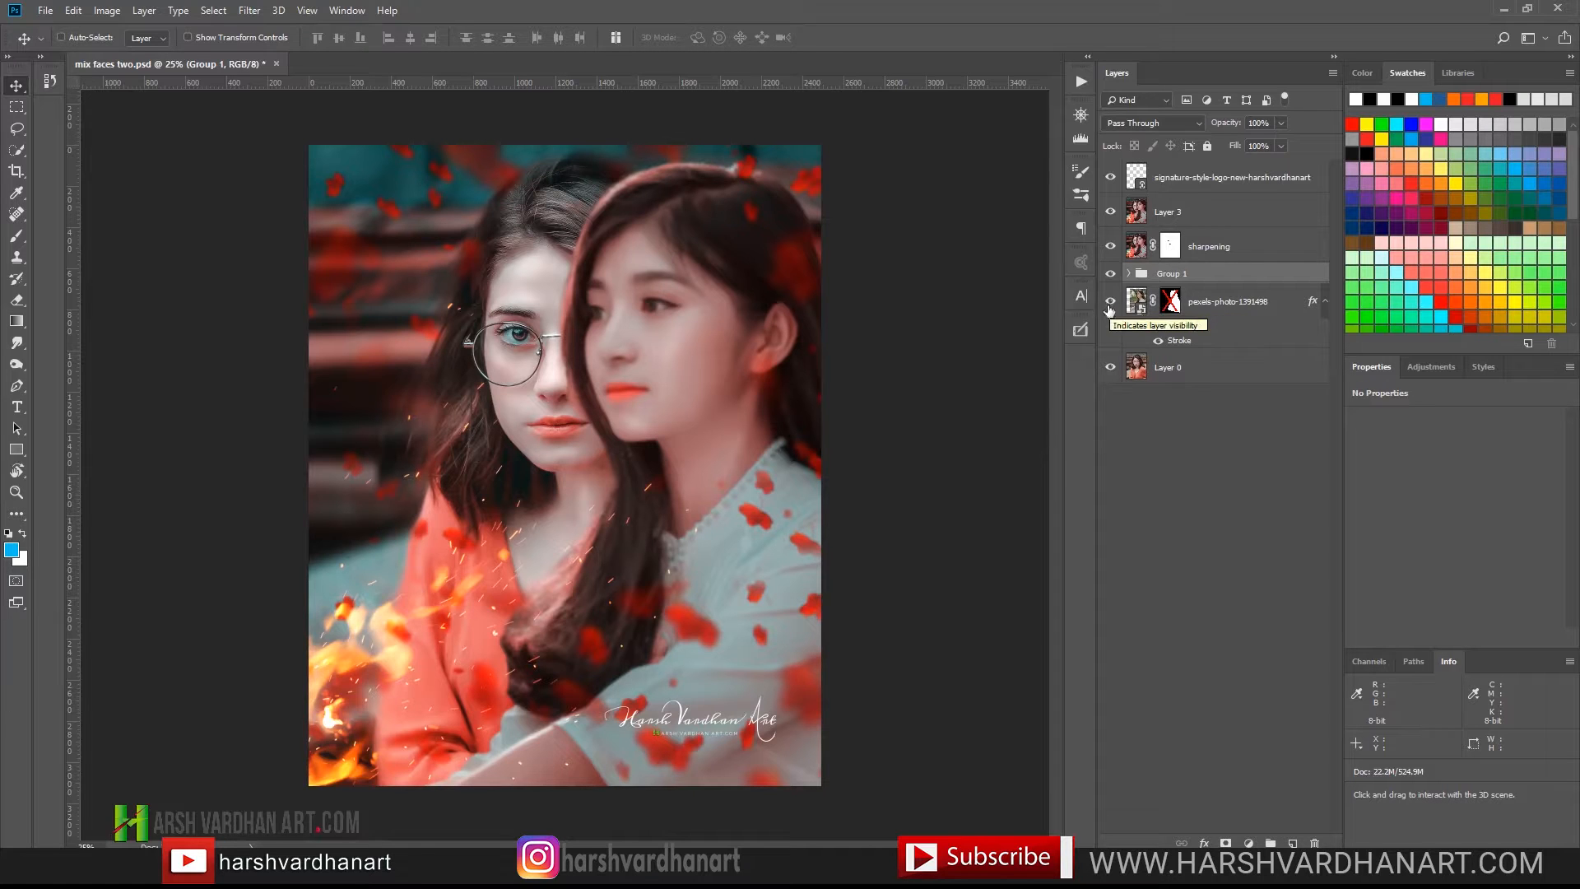
alt+click(1110, 368)
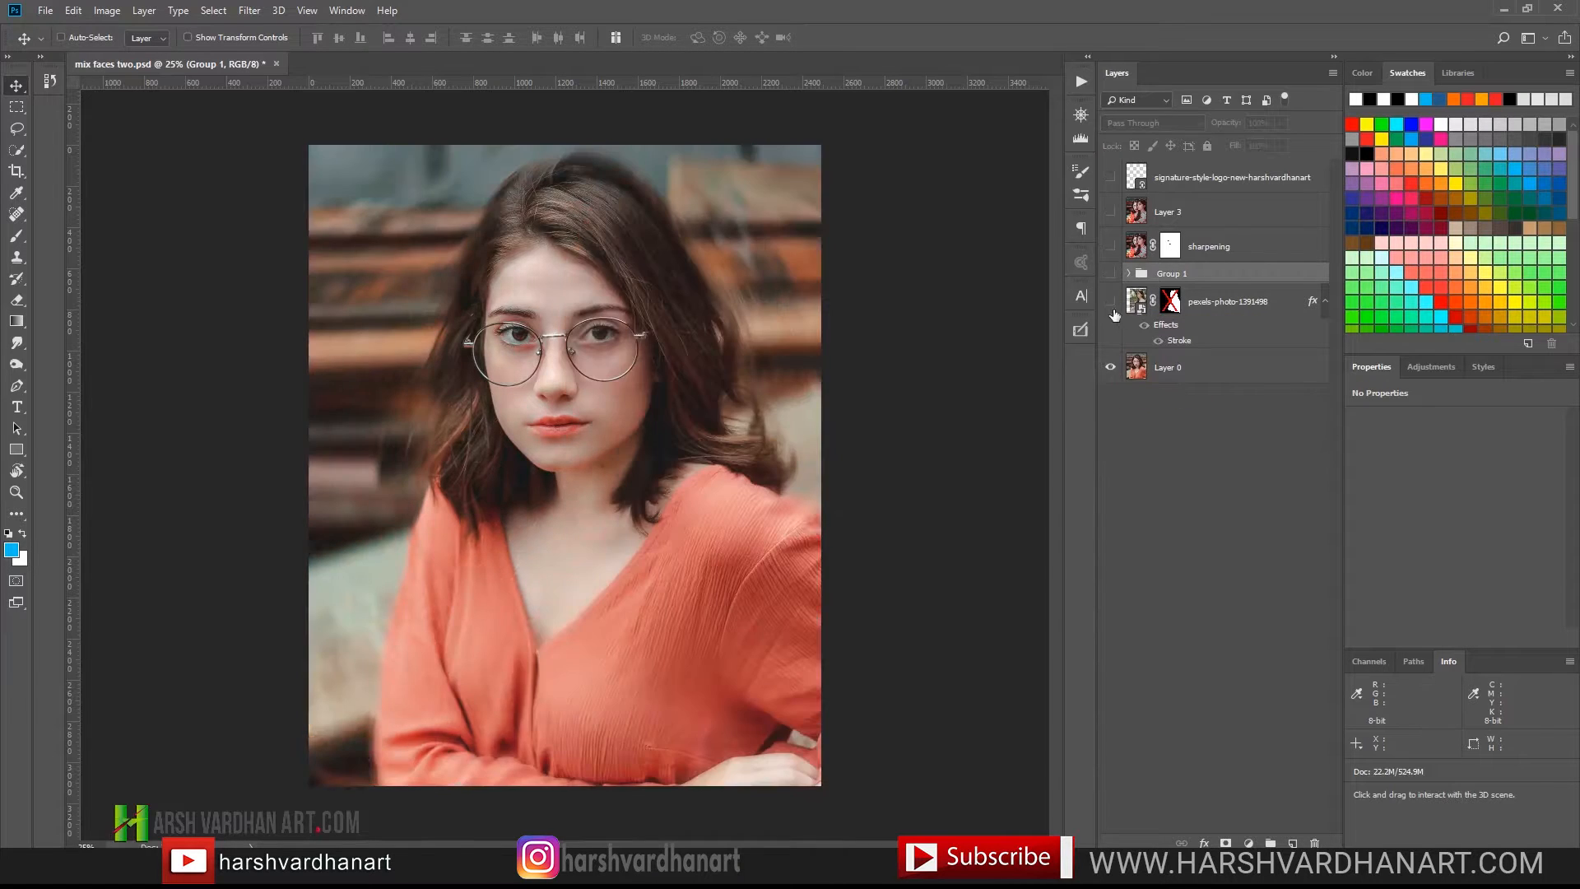
- Preview the pexels-photo-1391498 layer and Layer 3 one at a time over Layer 0, hiding each again
click(1110, 302)
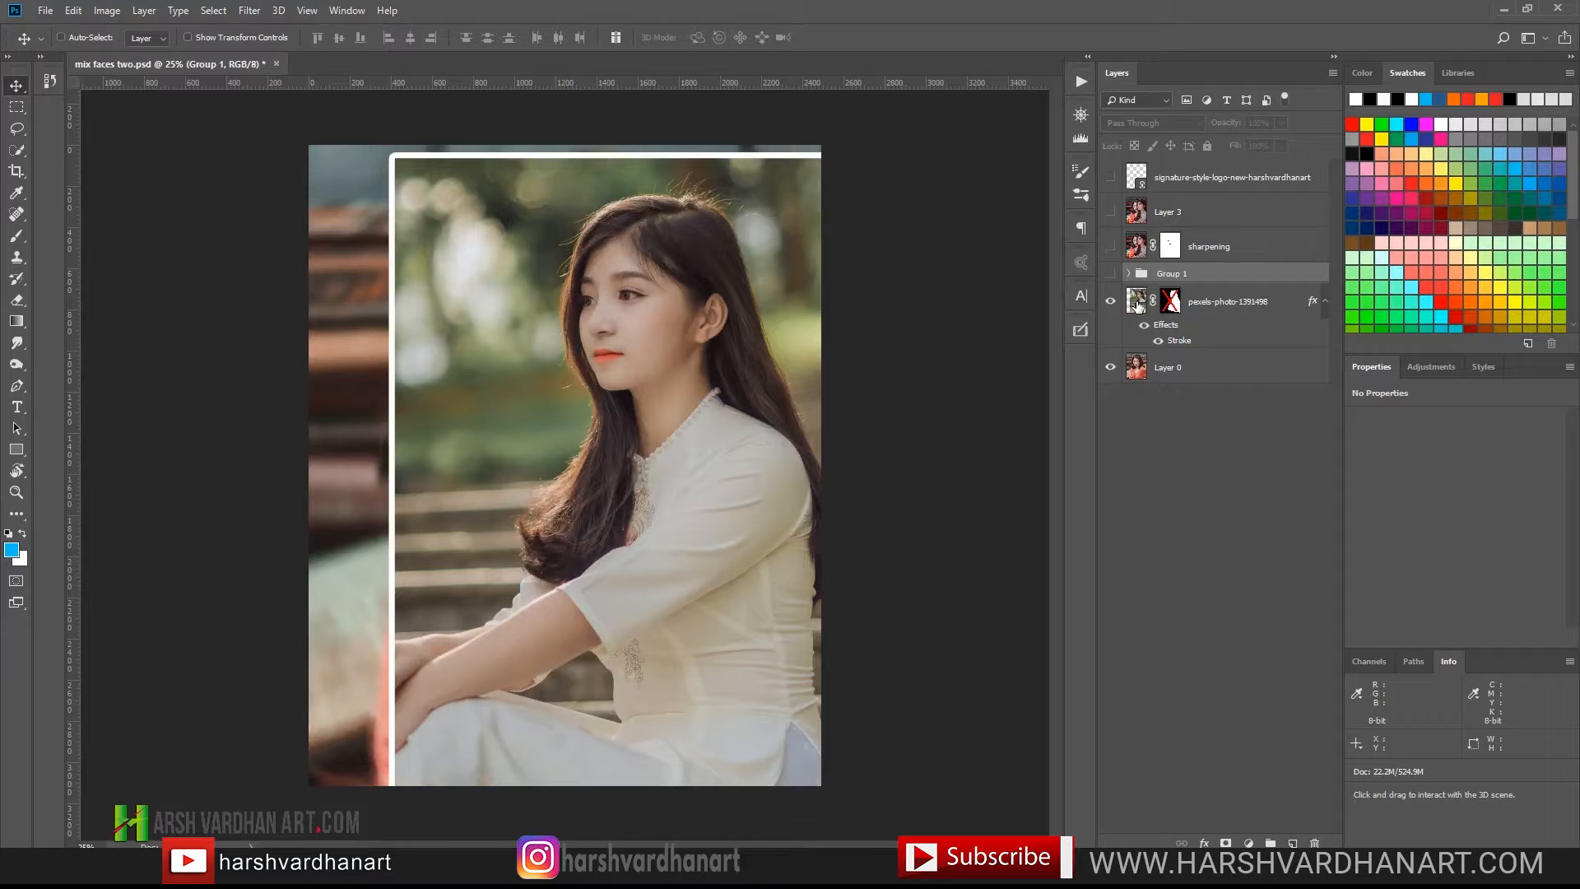
click(1112, 304)
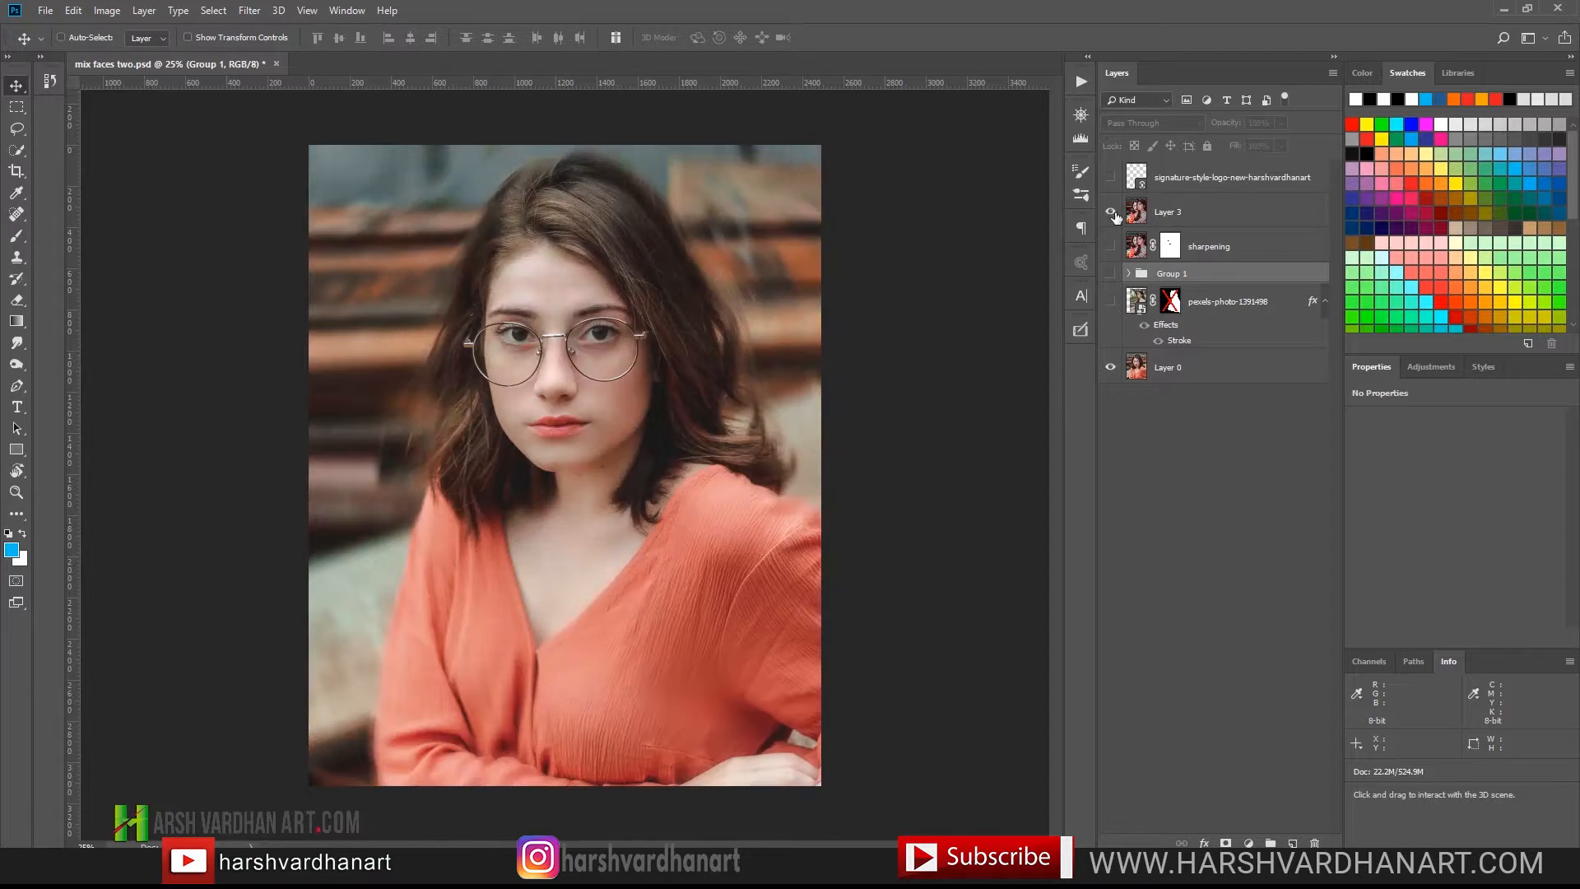
click(1111, 214)
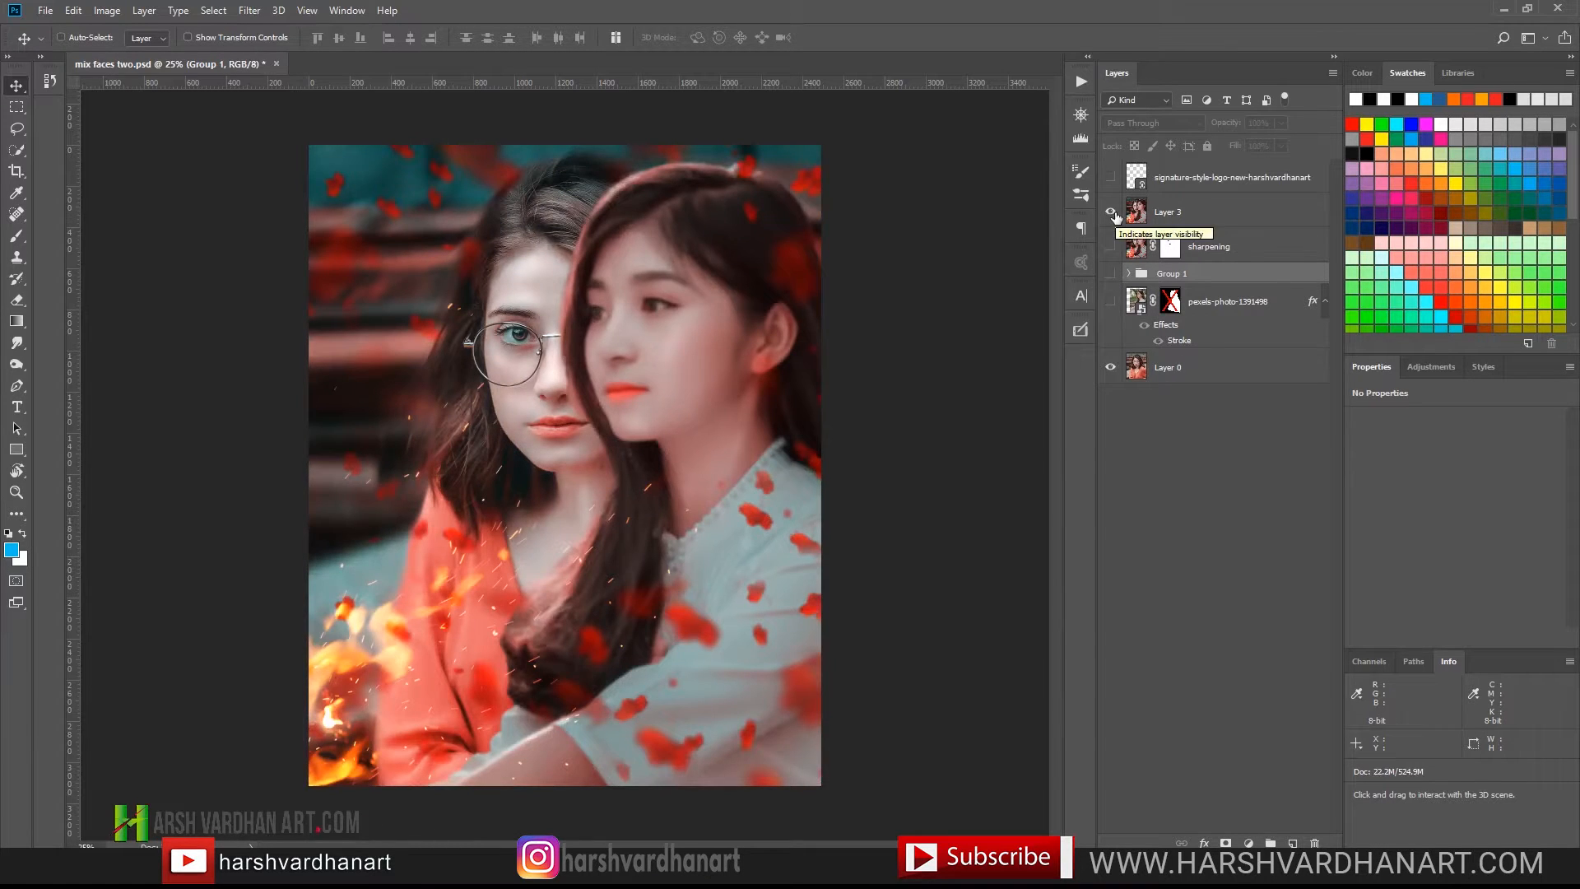
click(1111, 213)
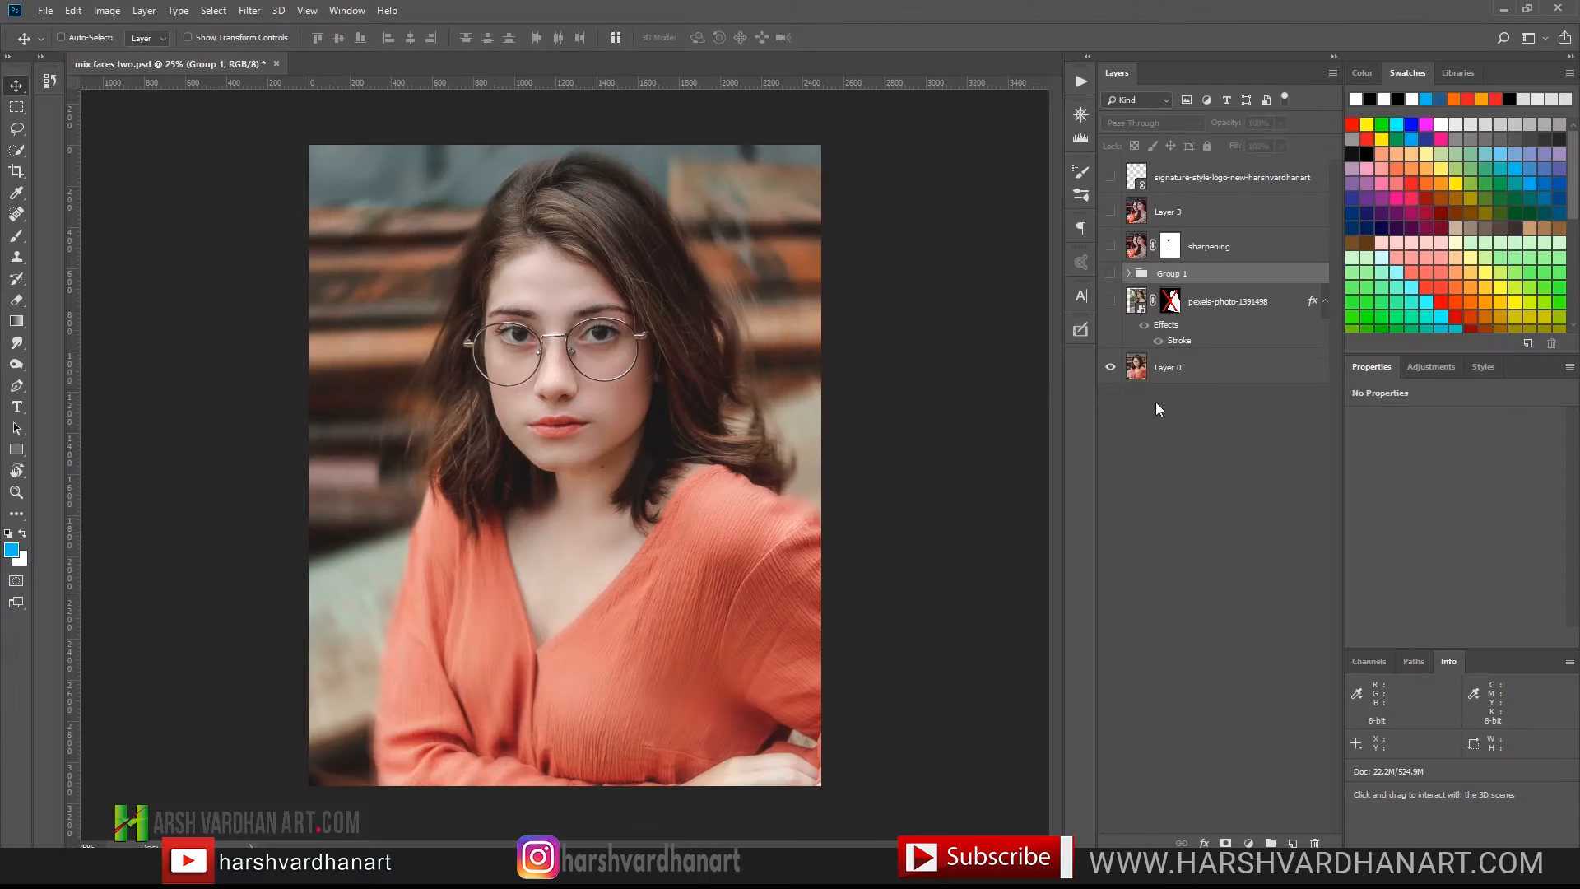
- Start a crop with Layer 0 selected, widen the crop frame and clear the fixed 4:5 aspect ratio
click(1137, 368)
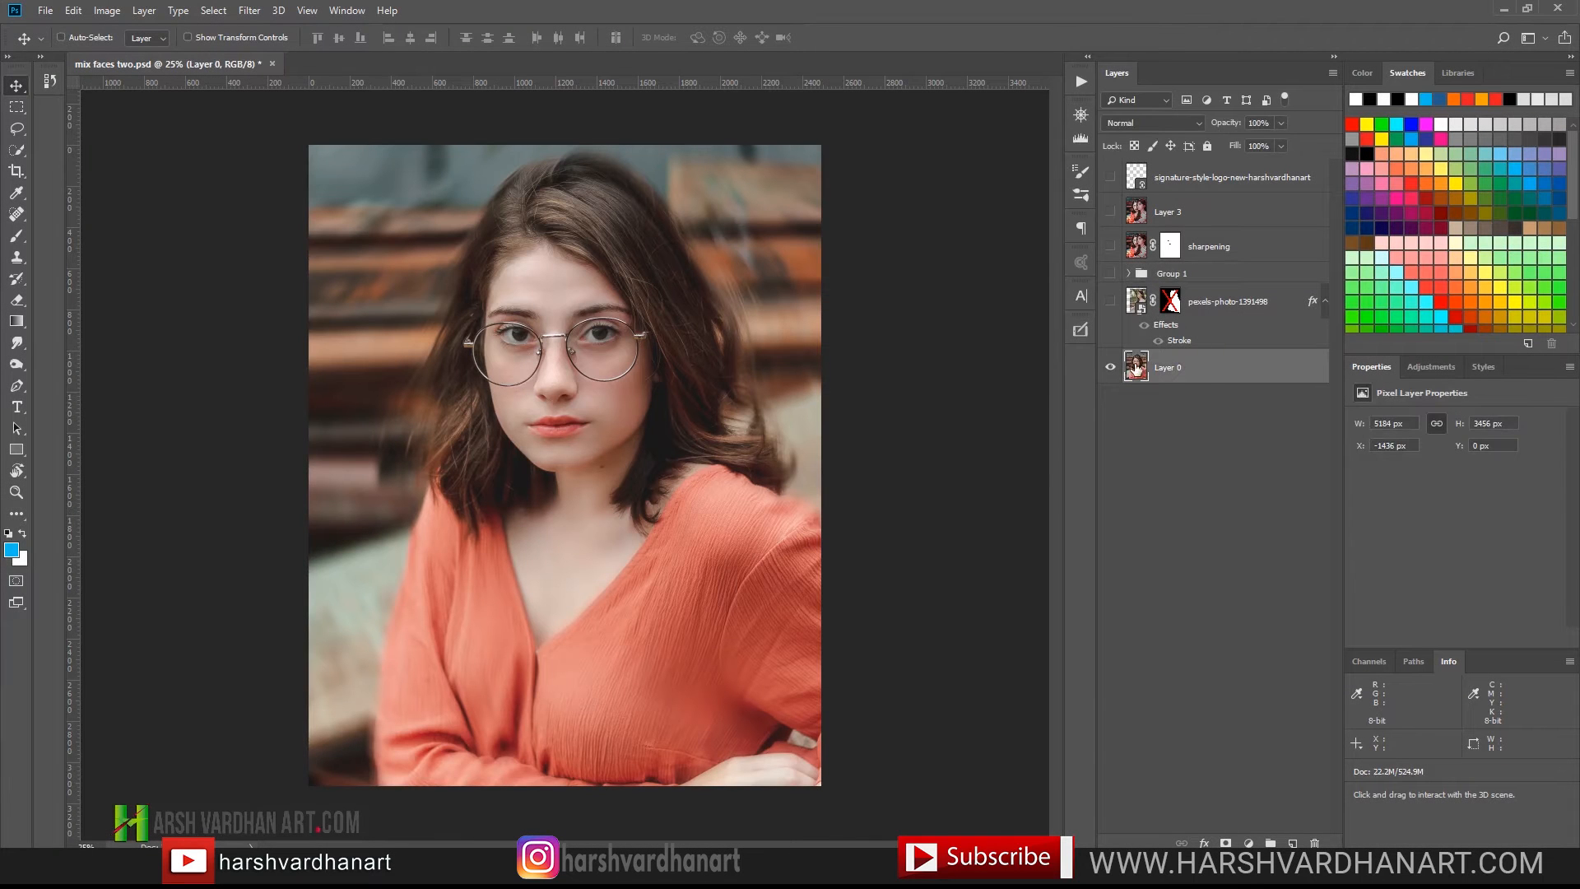
key(c)
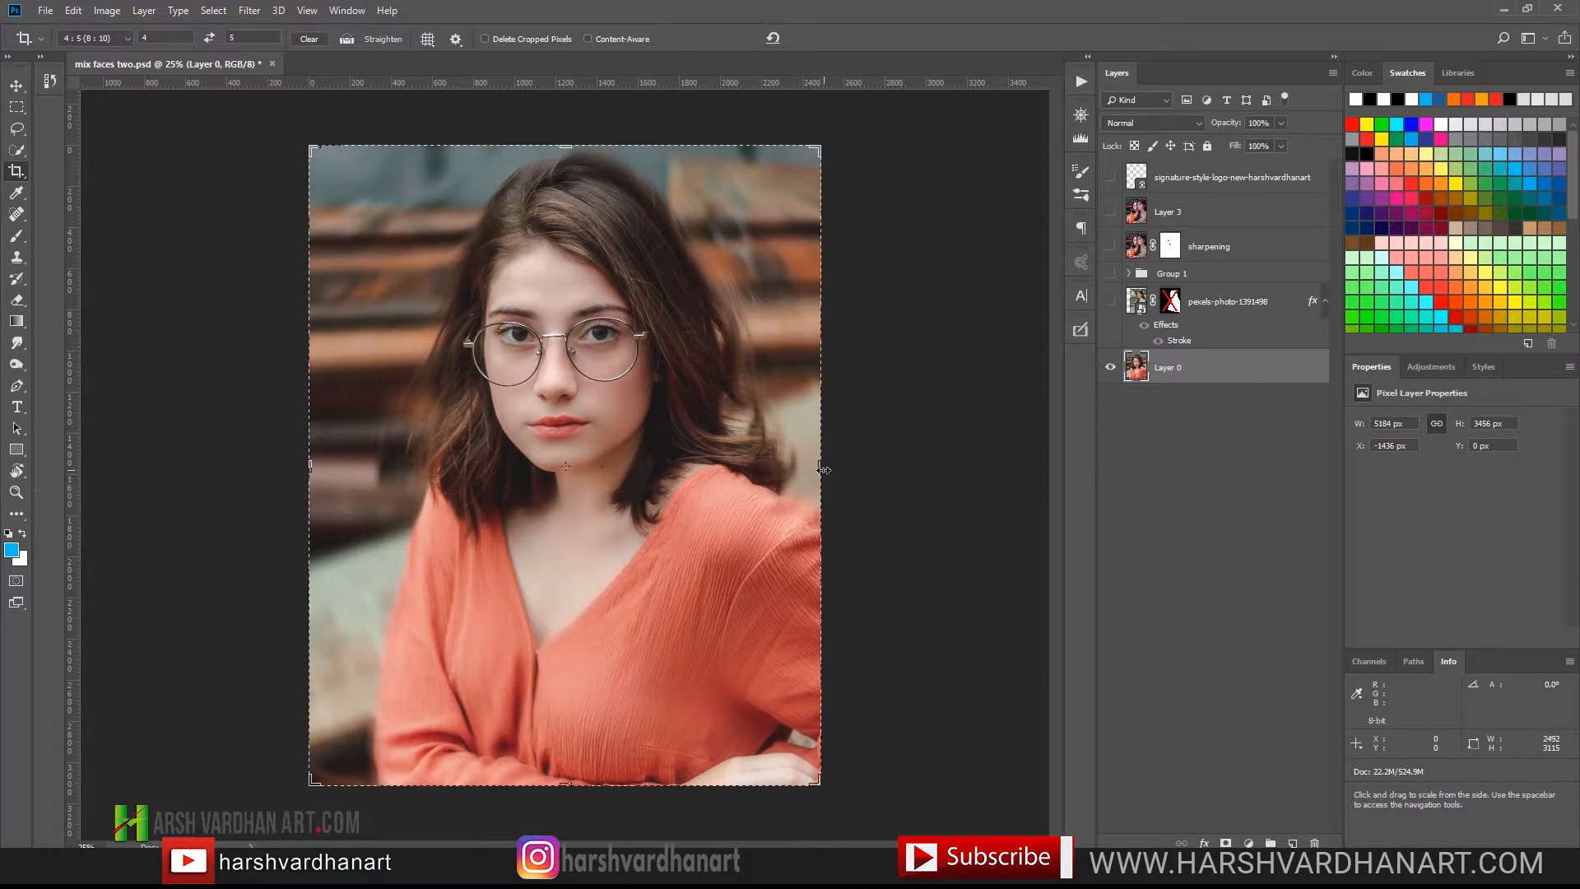
drag(824, 470, 934, 469)
click(310, 38)
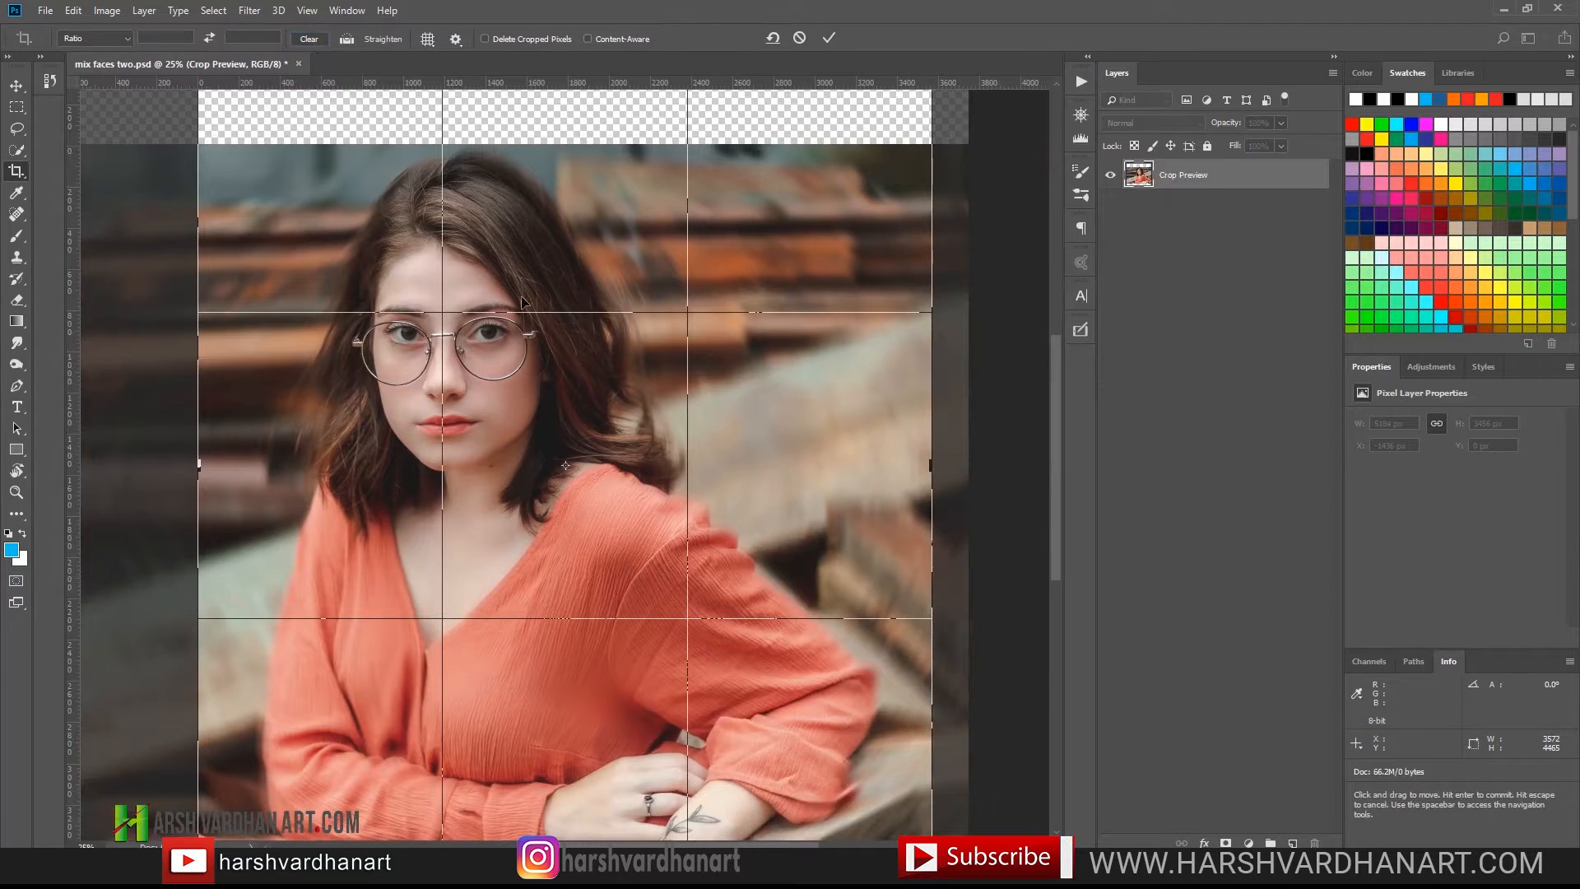
- Try to crop the canvas to about 5172 × 3791 px, spanning the full width of the original photo
drag(836, 215, 738, 212)
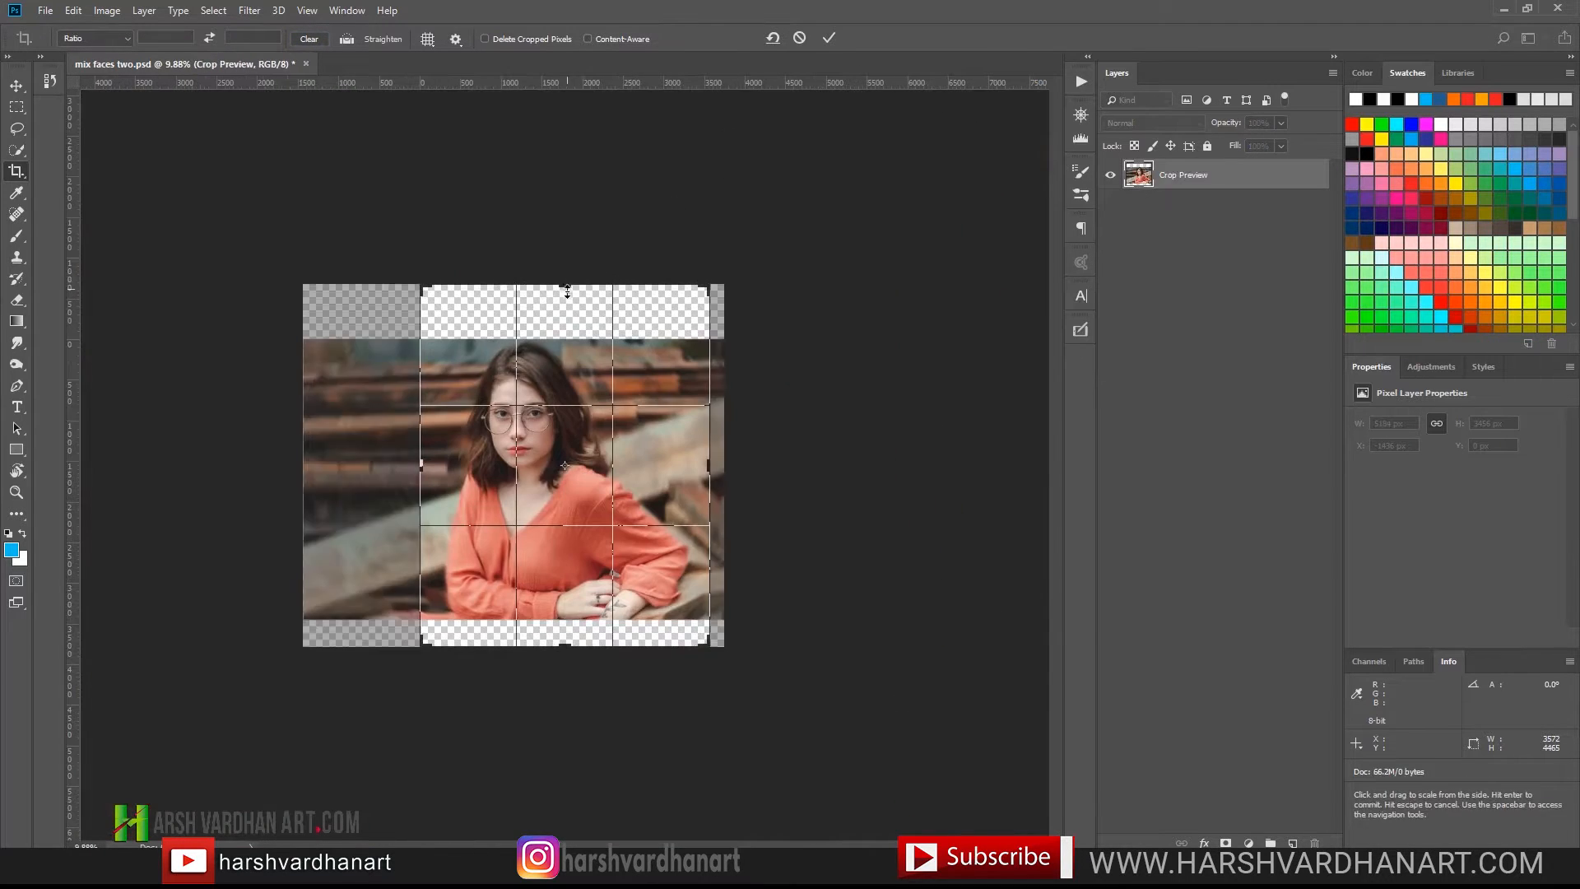
drag(567, 291, 592, 320)
mouse_move(716, 464)
mouse_down()
mouse_move(745, 462)
mouse_move(713, 462)
mouse_up()
drag(414, 465, 349, 466)
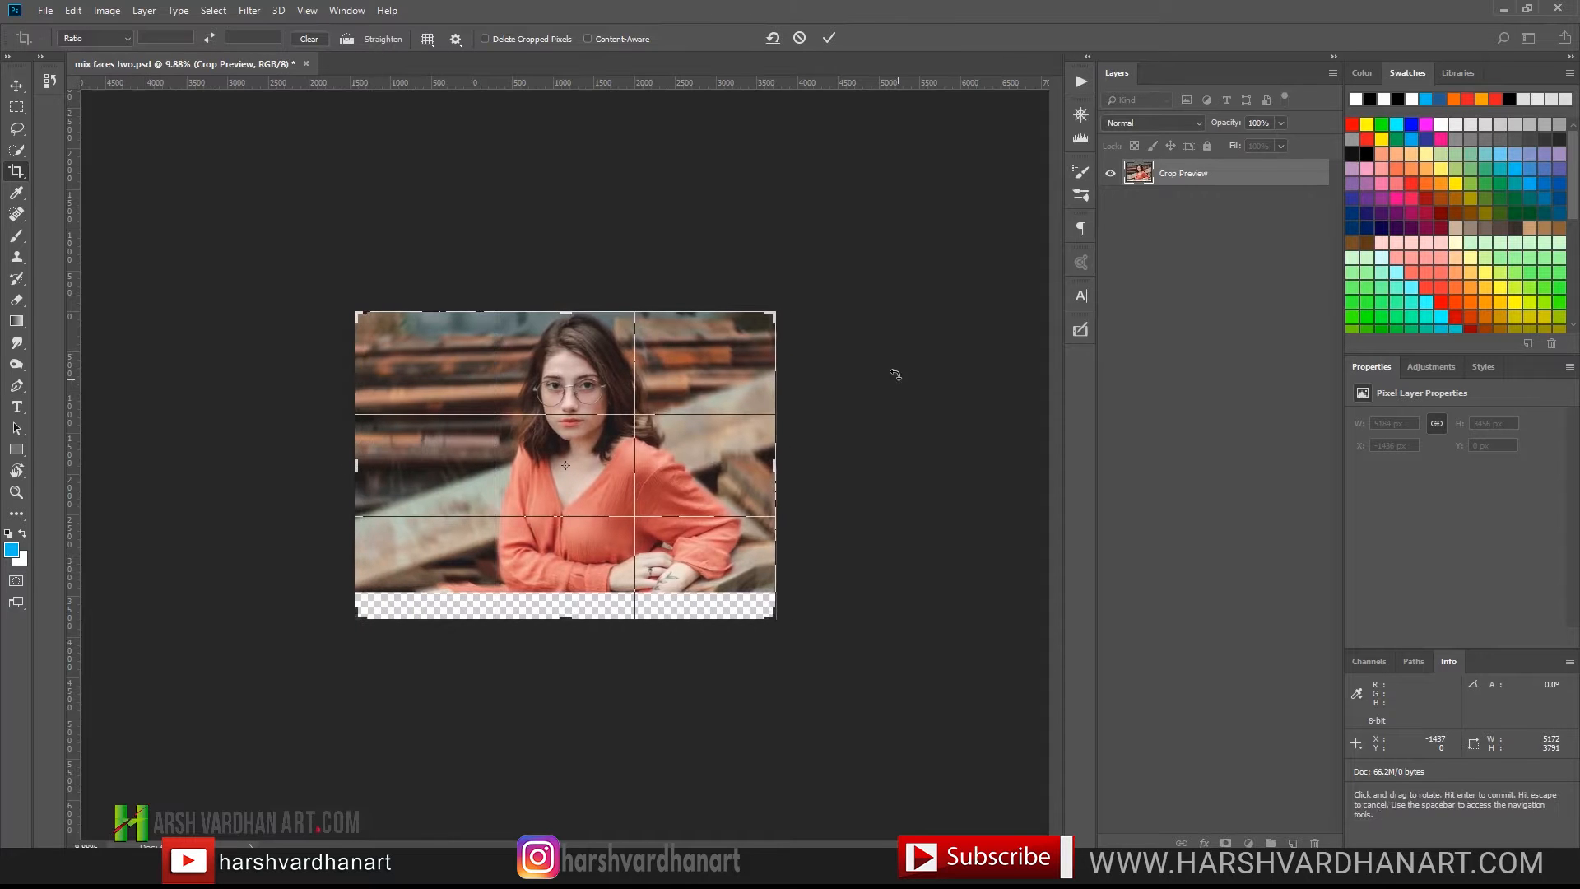
click(829, 40)
key(ctrl+z)
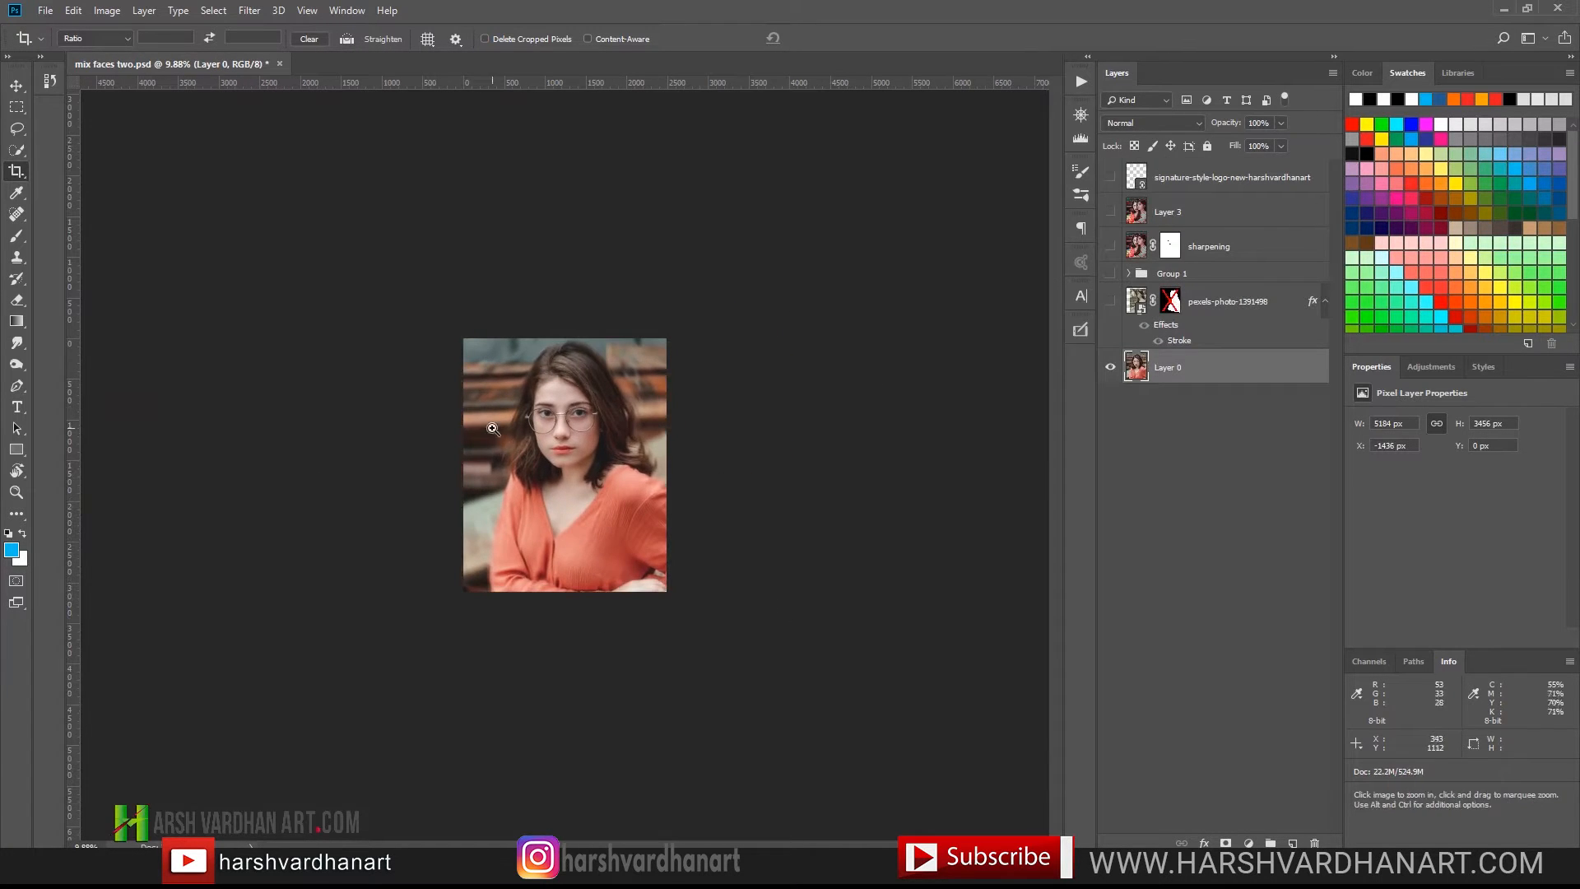
- Examine the tools grouped with the Crop tool and the available aspect ratio and size presets
drag(495, 427, 530, 447)
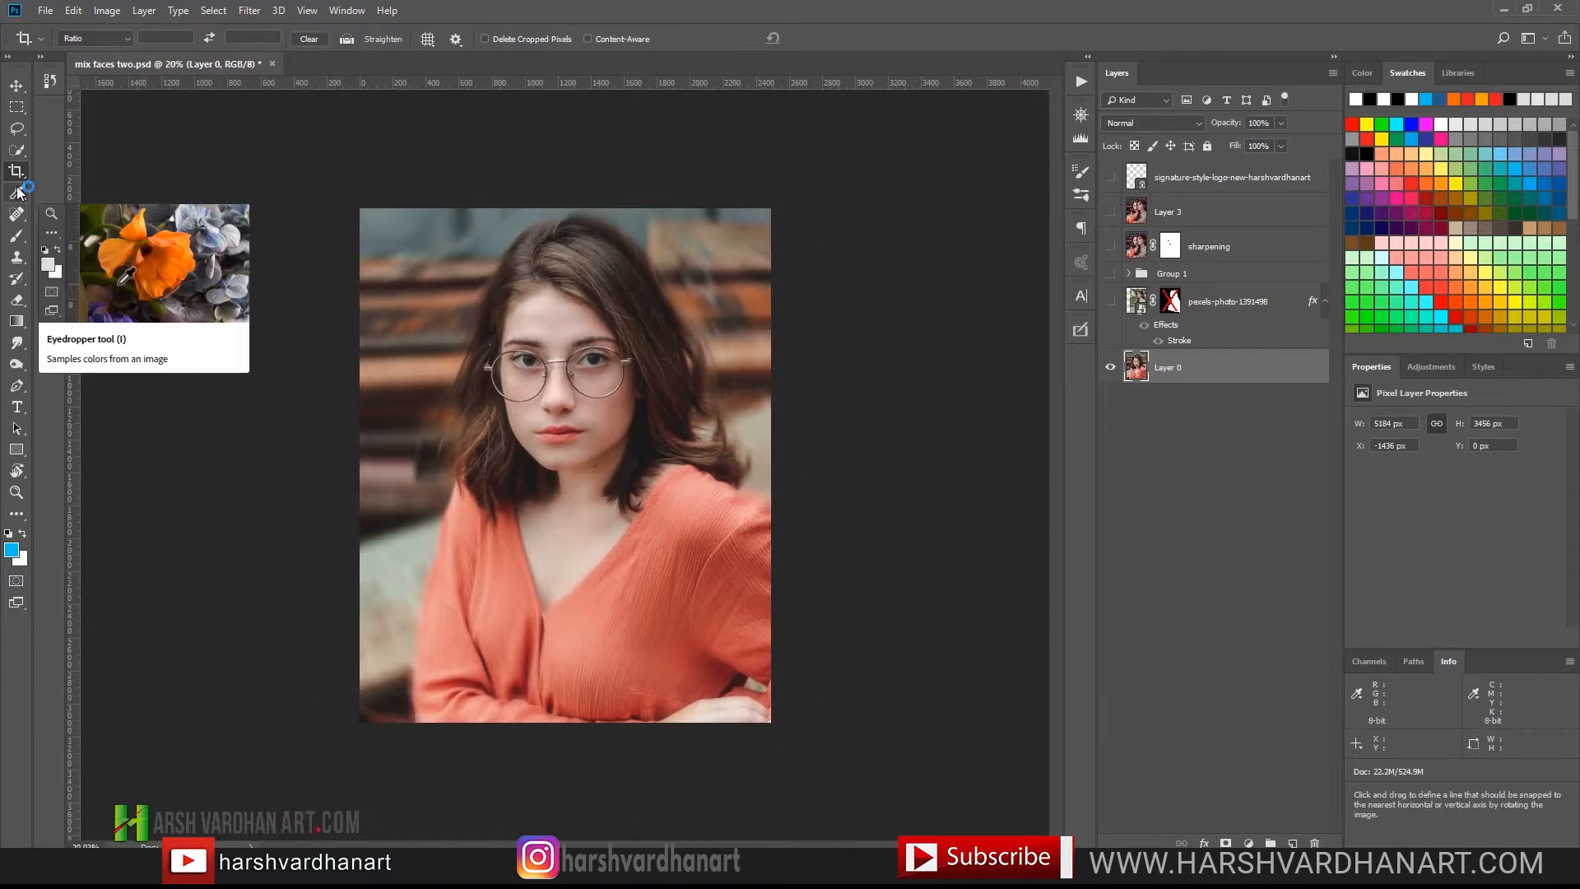
key(super+plus)
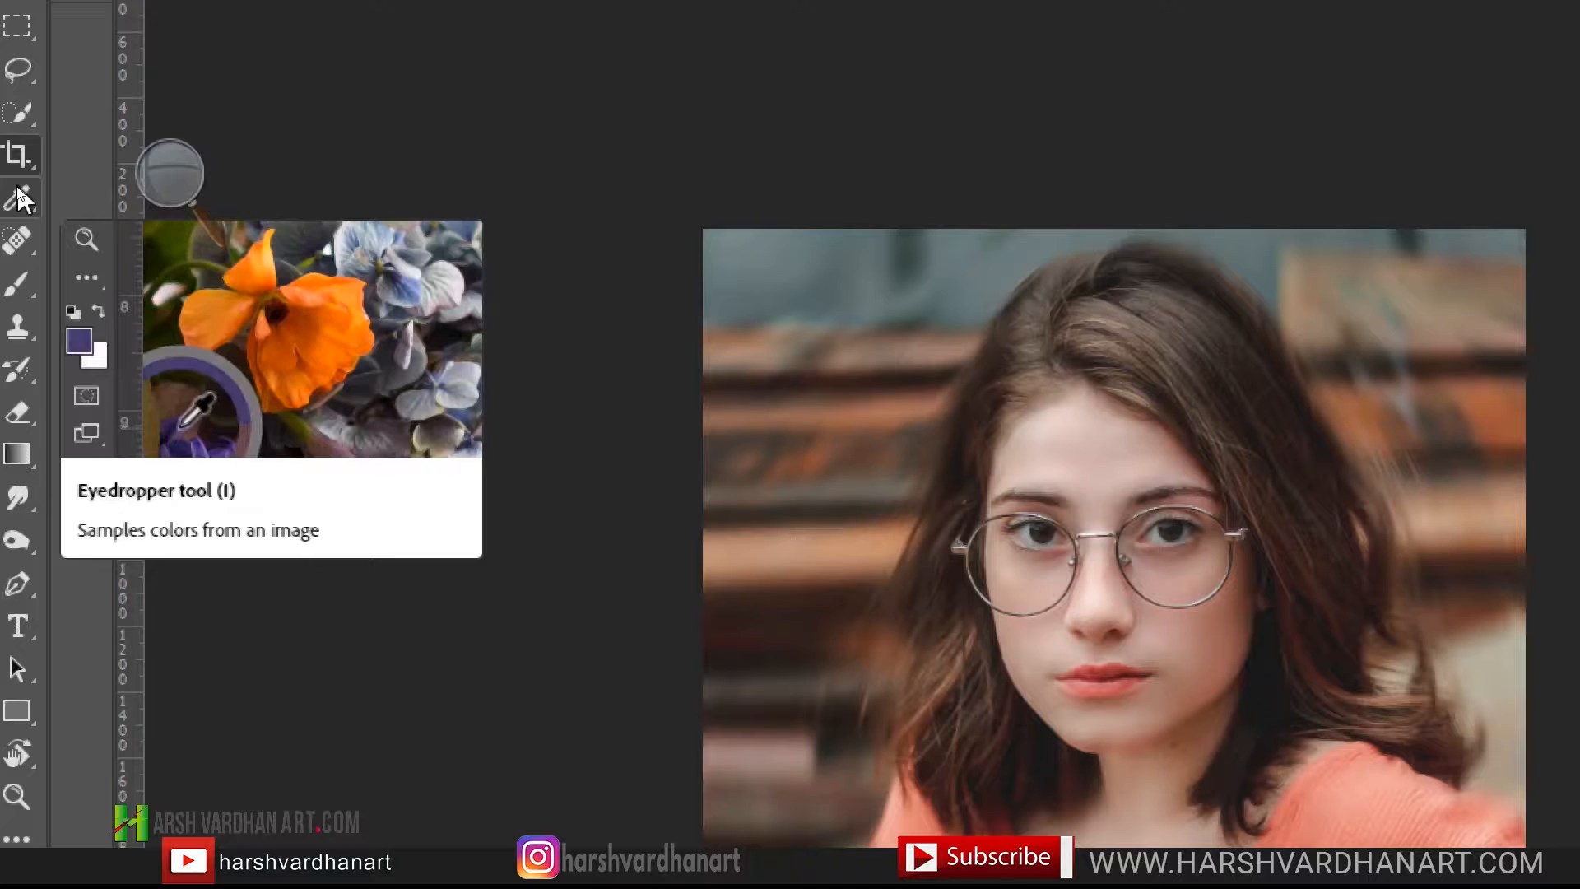
click(14, 169)
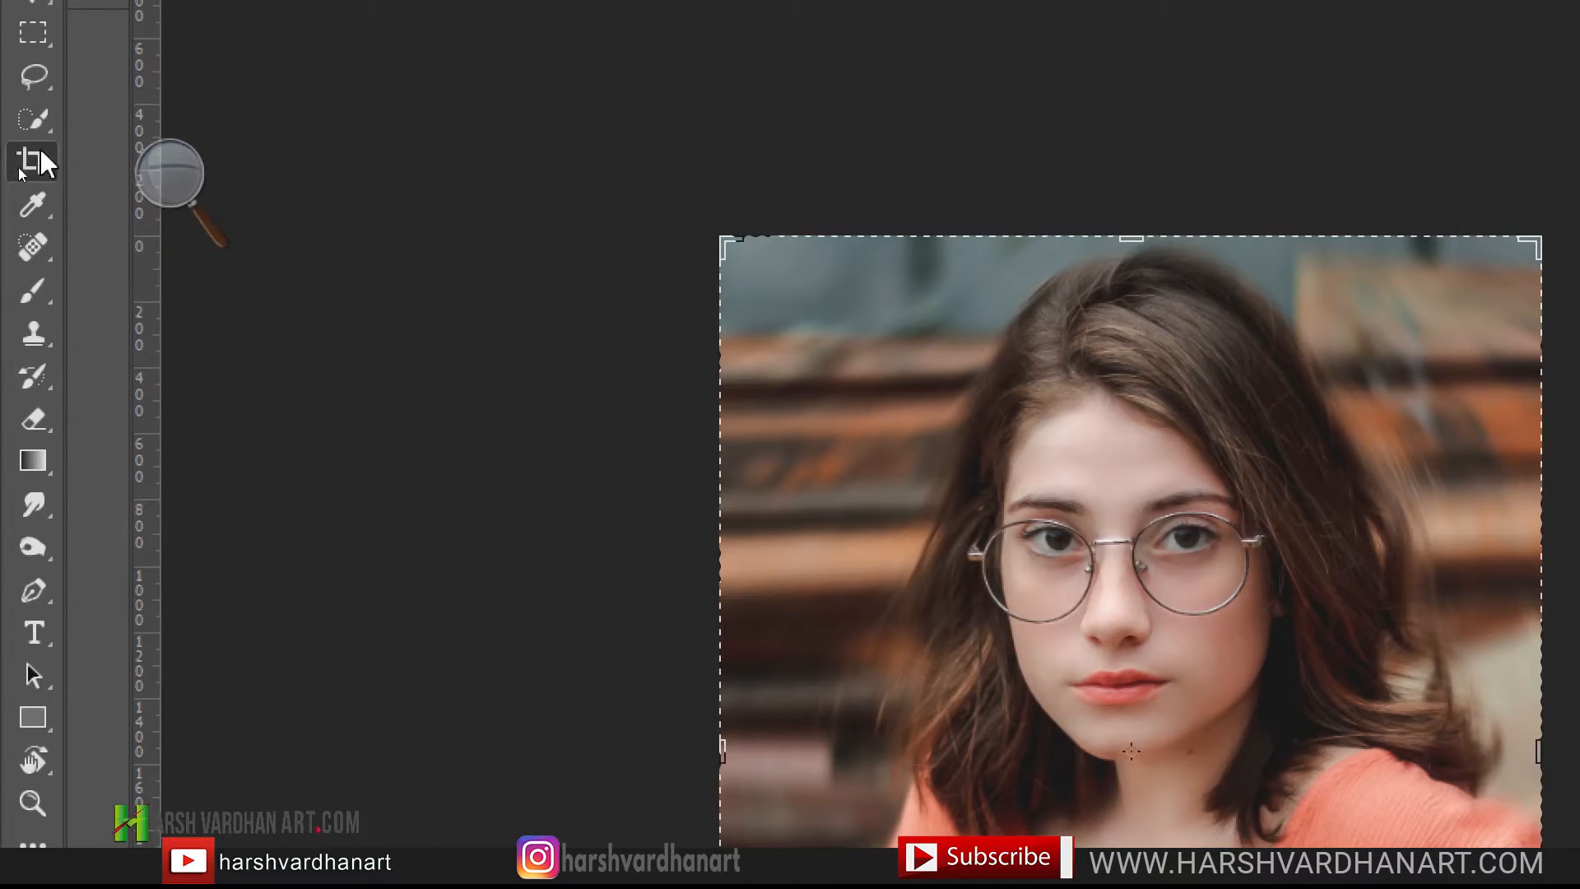
right_click(33, 161)
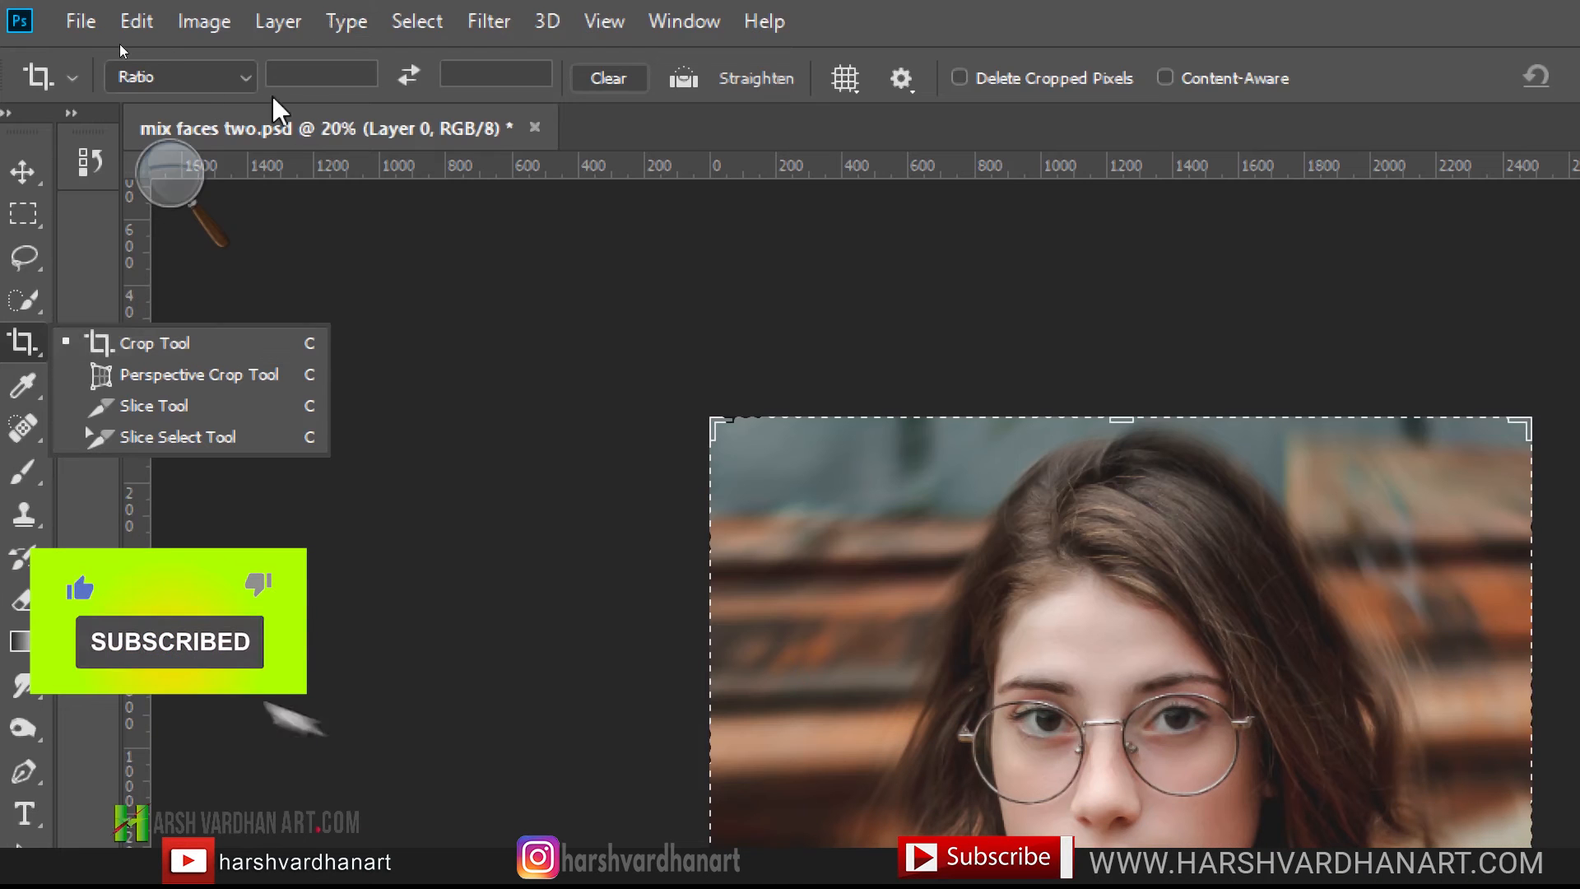
click(246, 78)
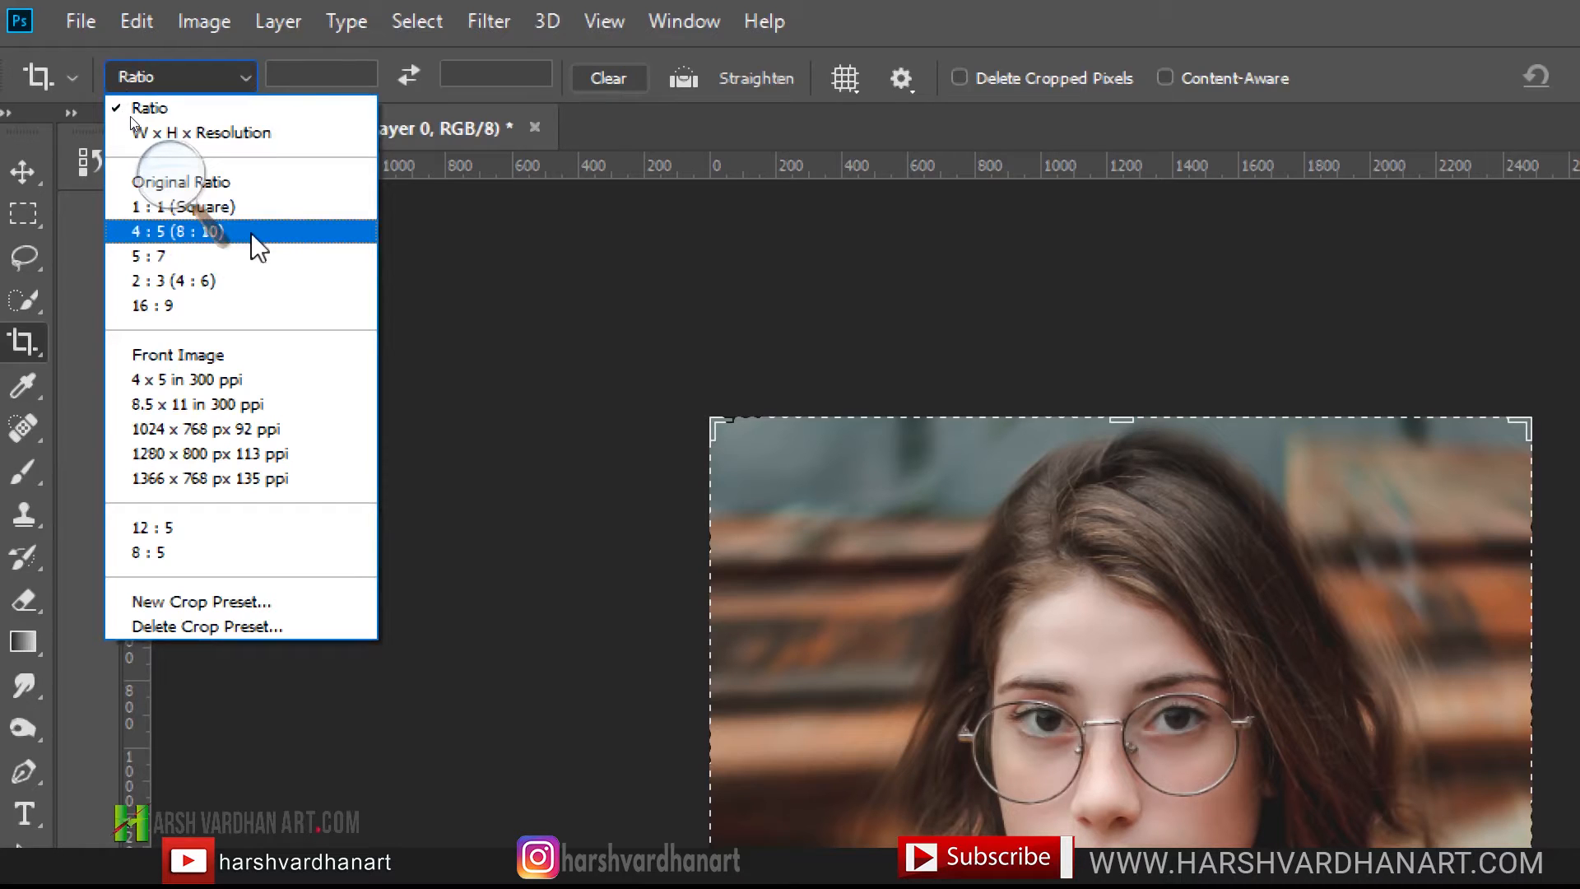
click(170, 182)
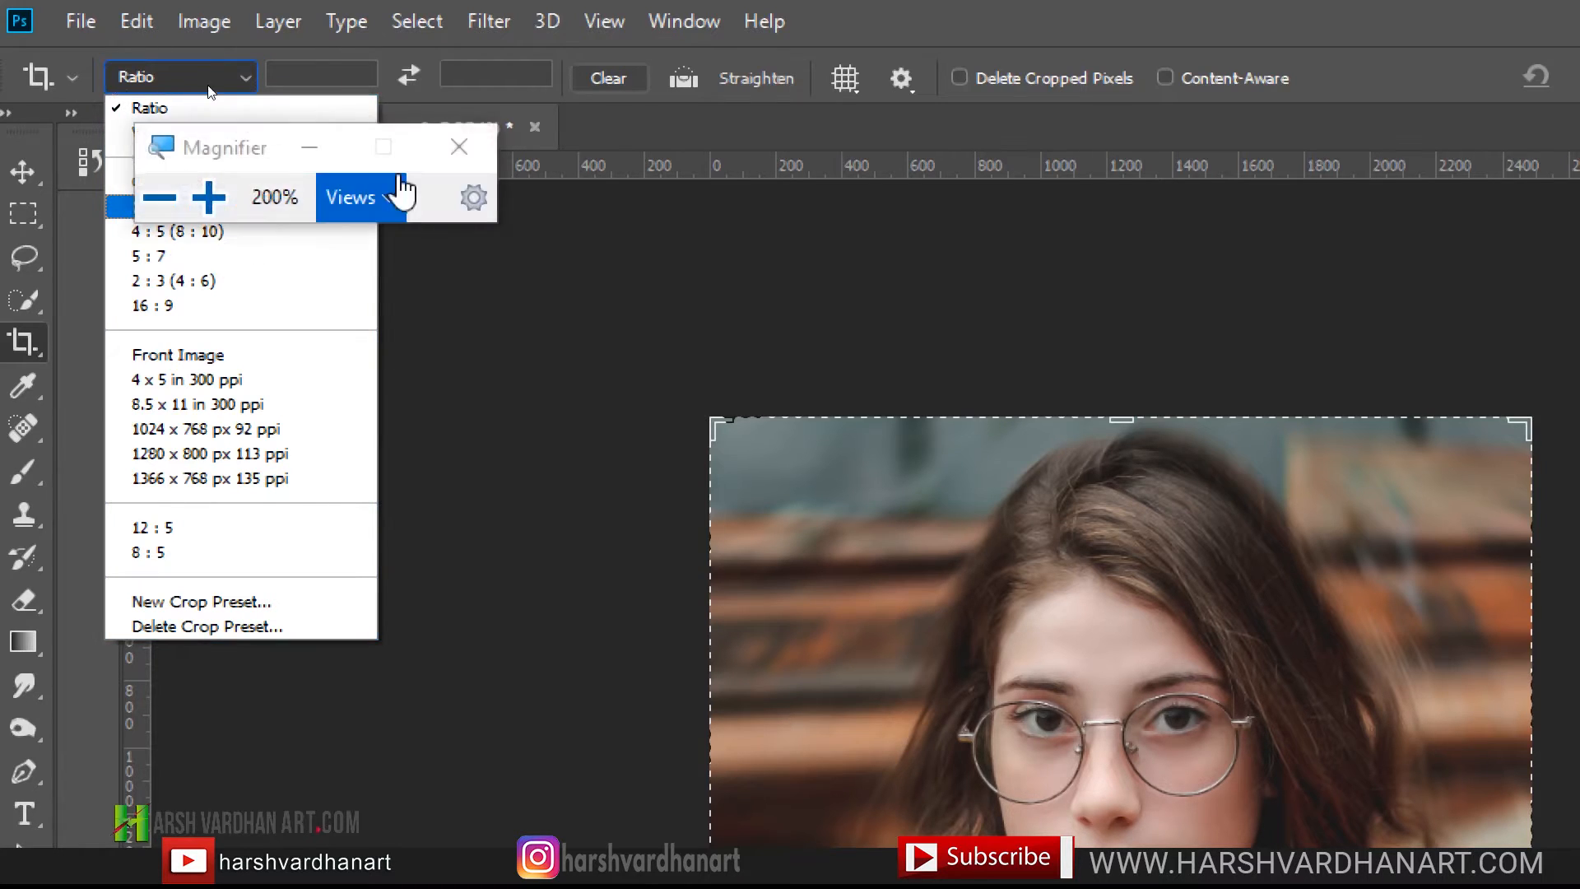
click(317, 150)
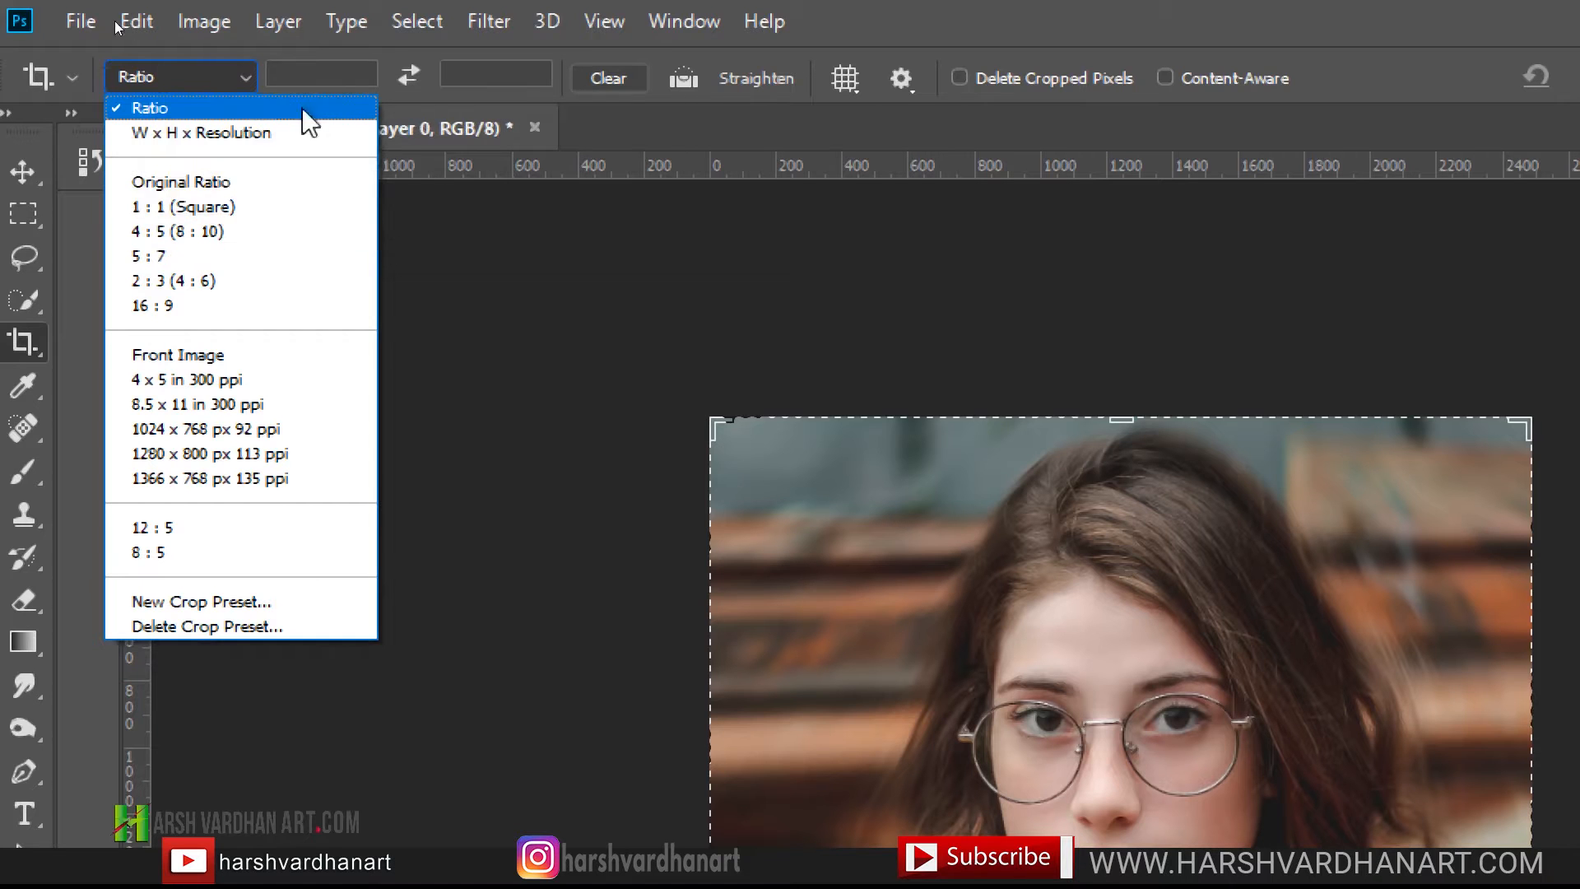
click(196, 73)
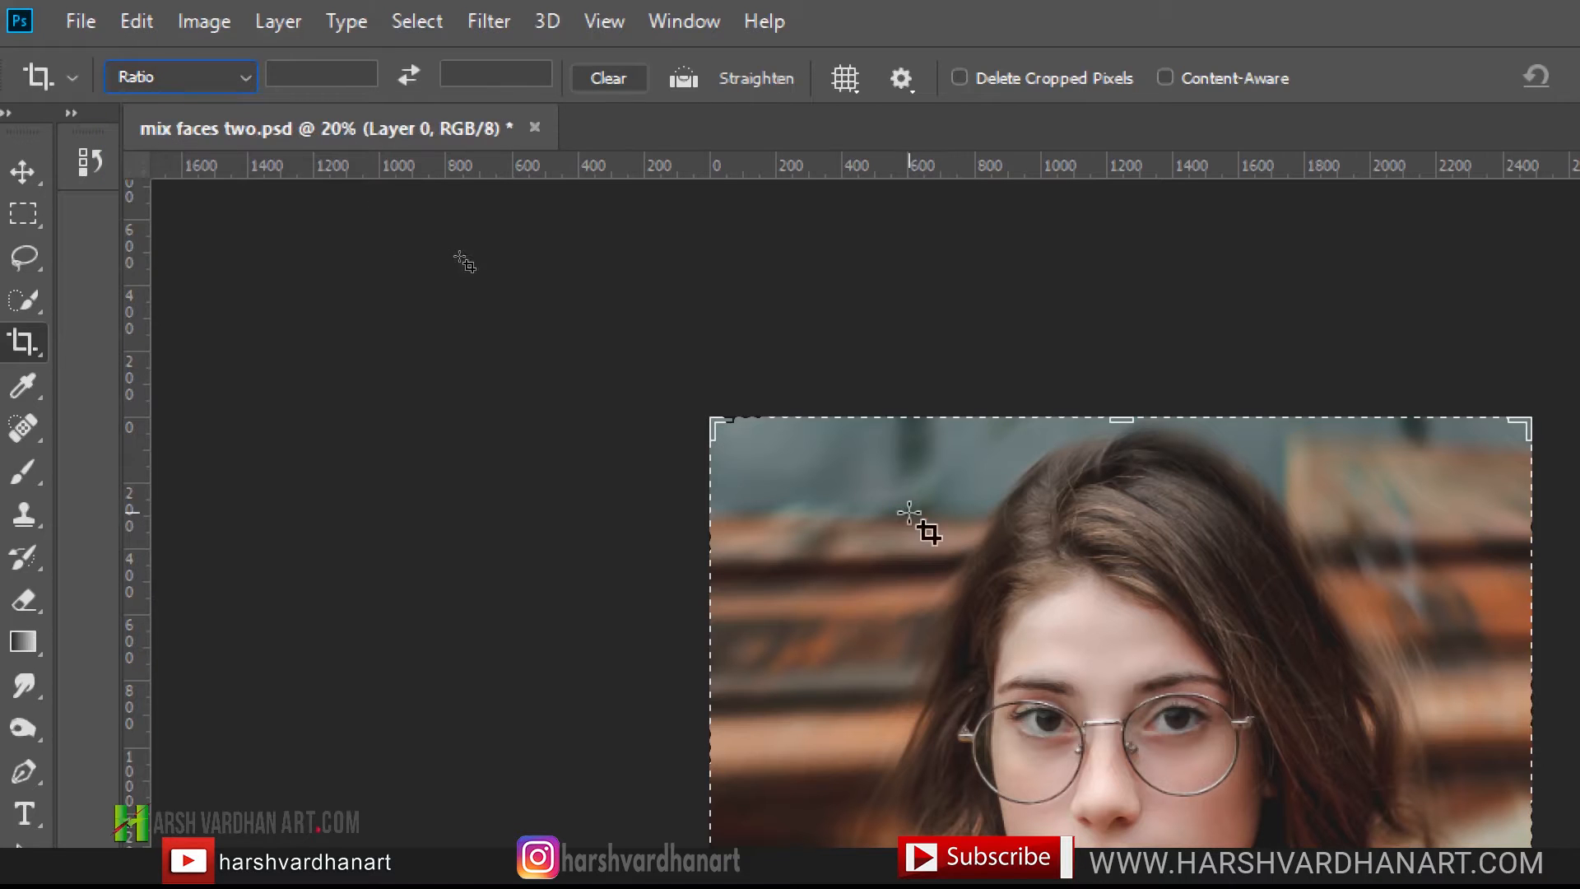
key(super+minus)
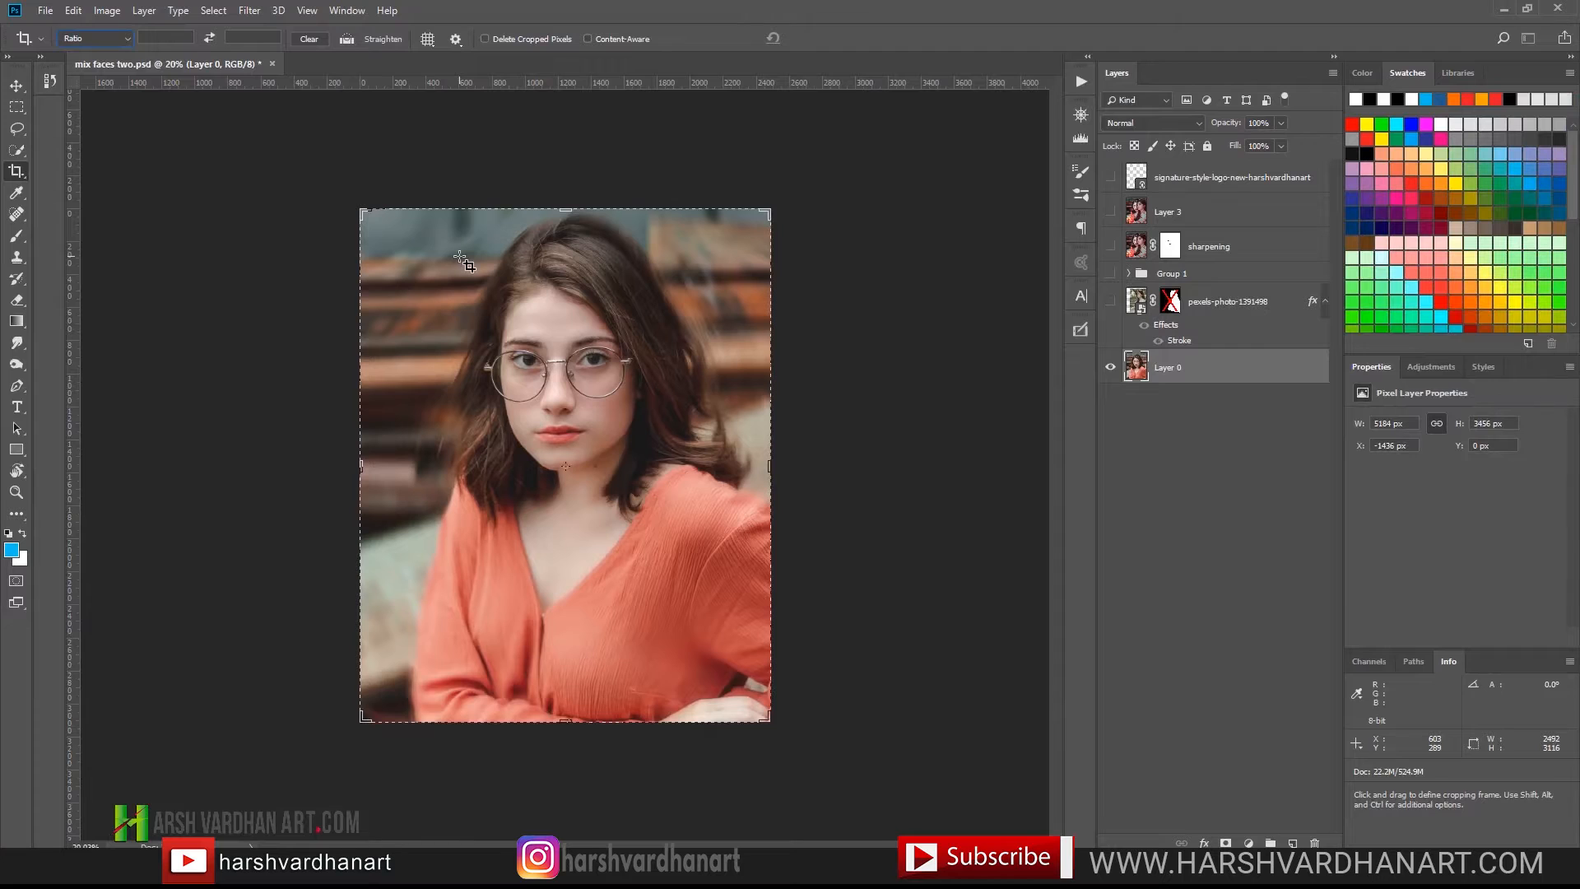
- Show the pexels-photo-1391498 layer, enable its layer mask and make the mask active
click(1109, 303)
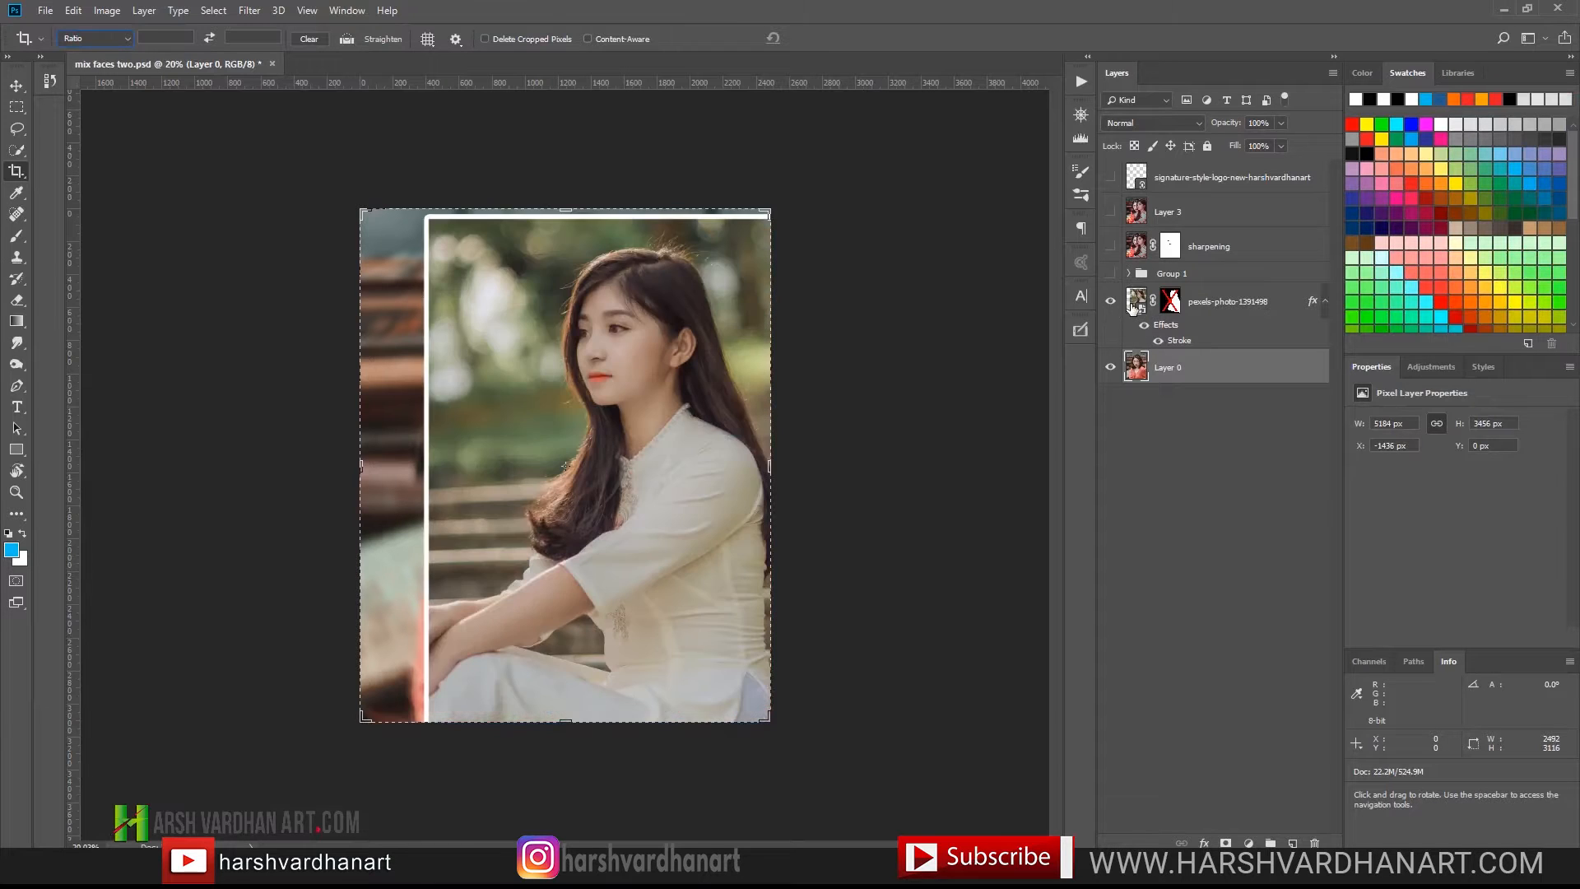
click(1133, 304)
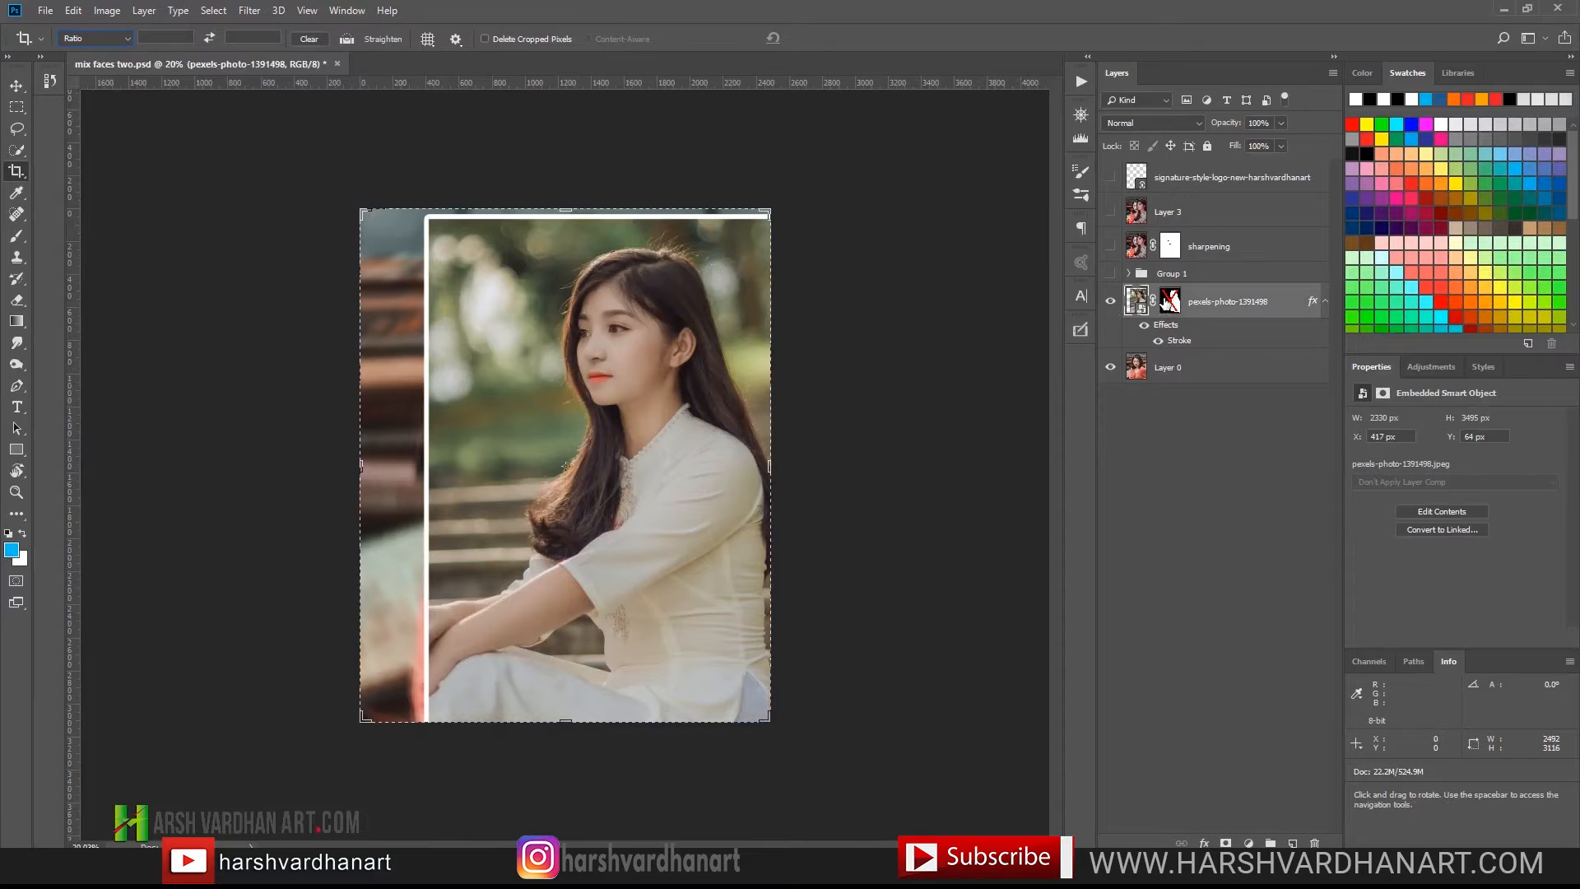
shift+click(1168, 302)
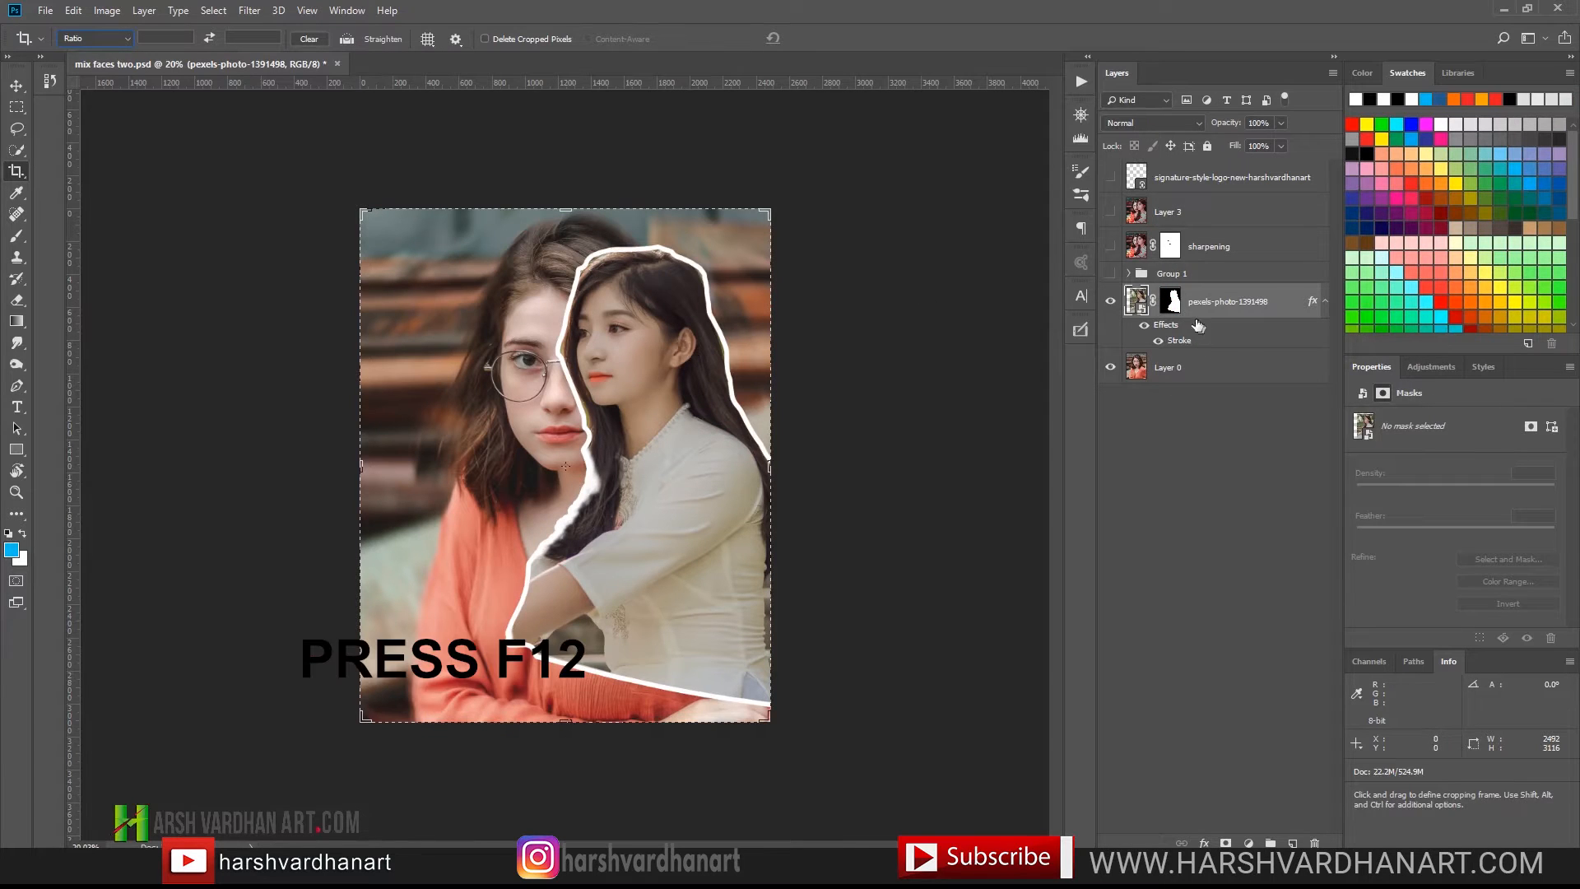
click(1171, 303)
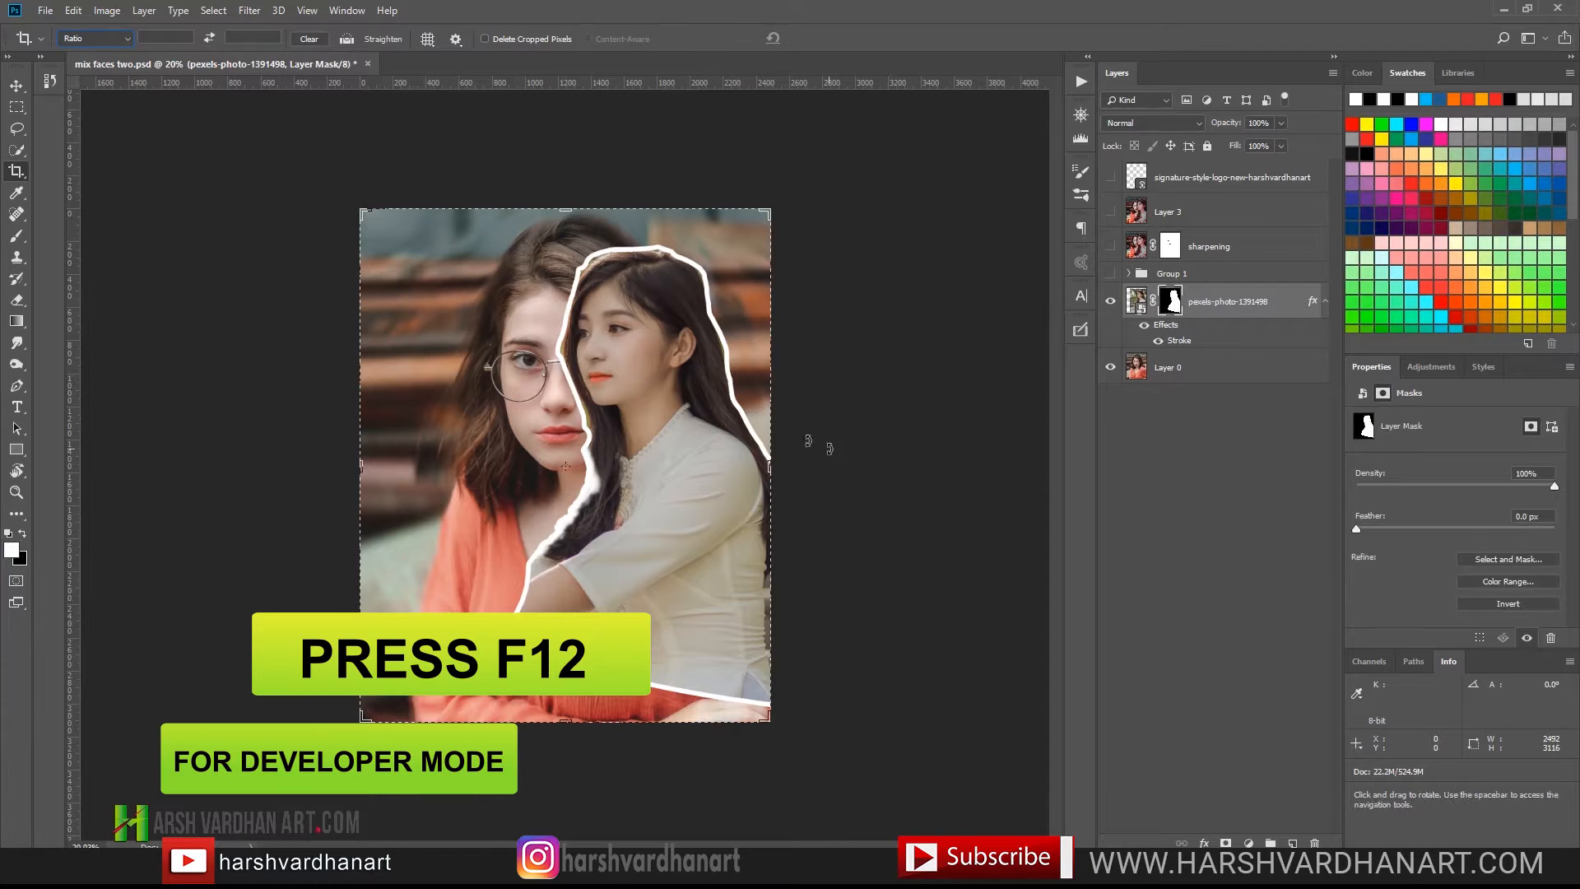
- Make a quick selection of the woman in the white blouse, covering her face, neck and upper body
scroll(631, 329, up, 3)
scroll(632, 329, down, 2)
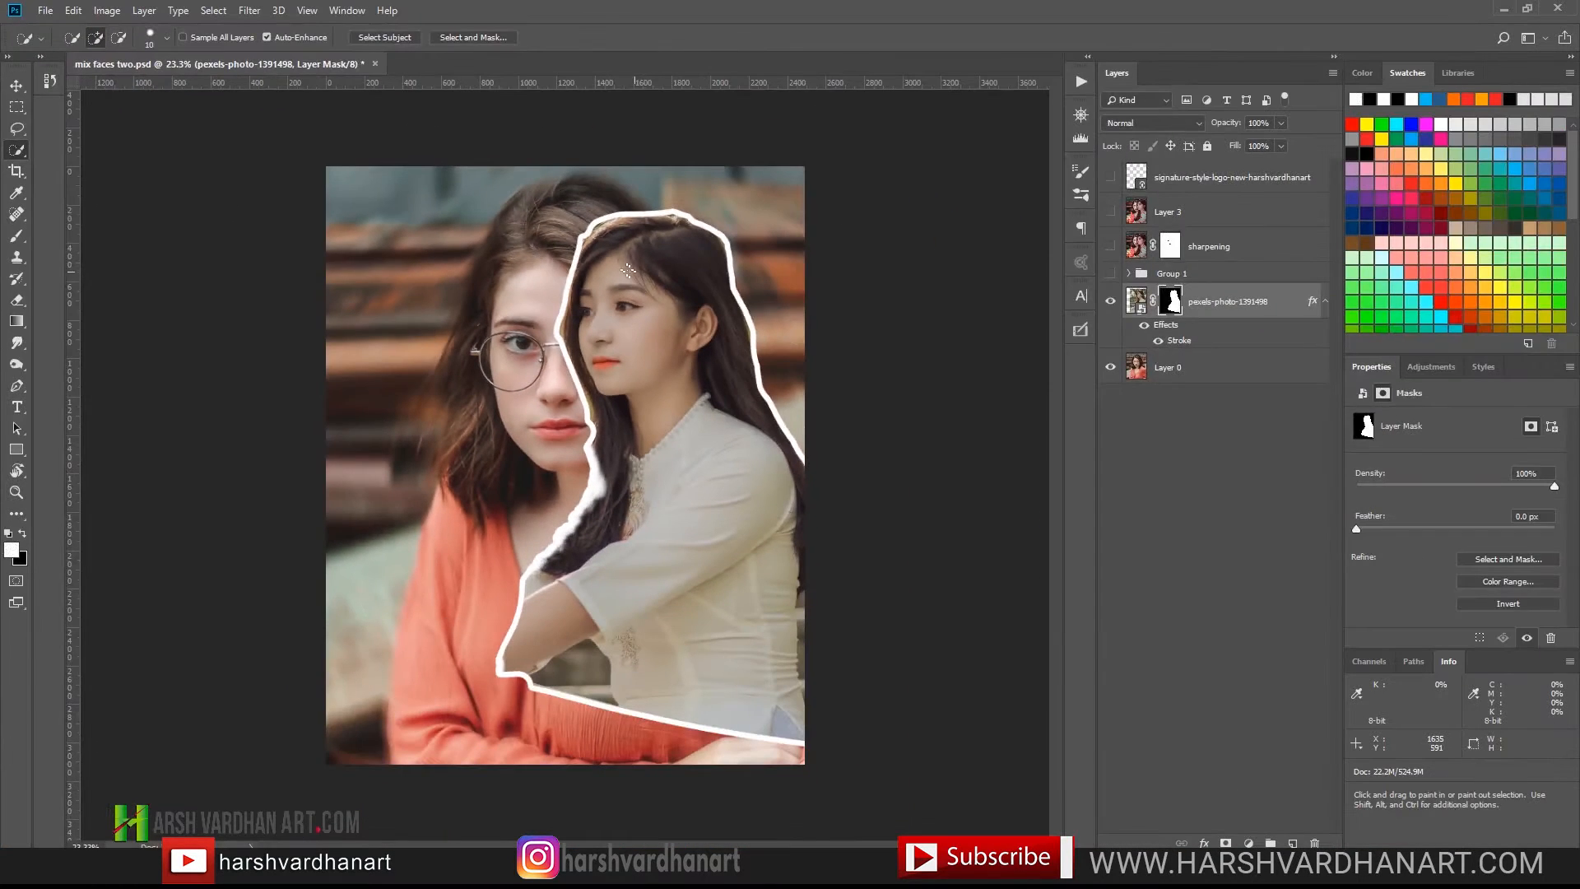
drag(587, 254, 670, 477)
- Preview the cutout in Select and Mask with the view opacity at 100%, and leave without applying it
click(465, 37)
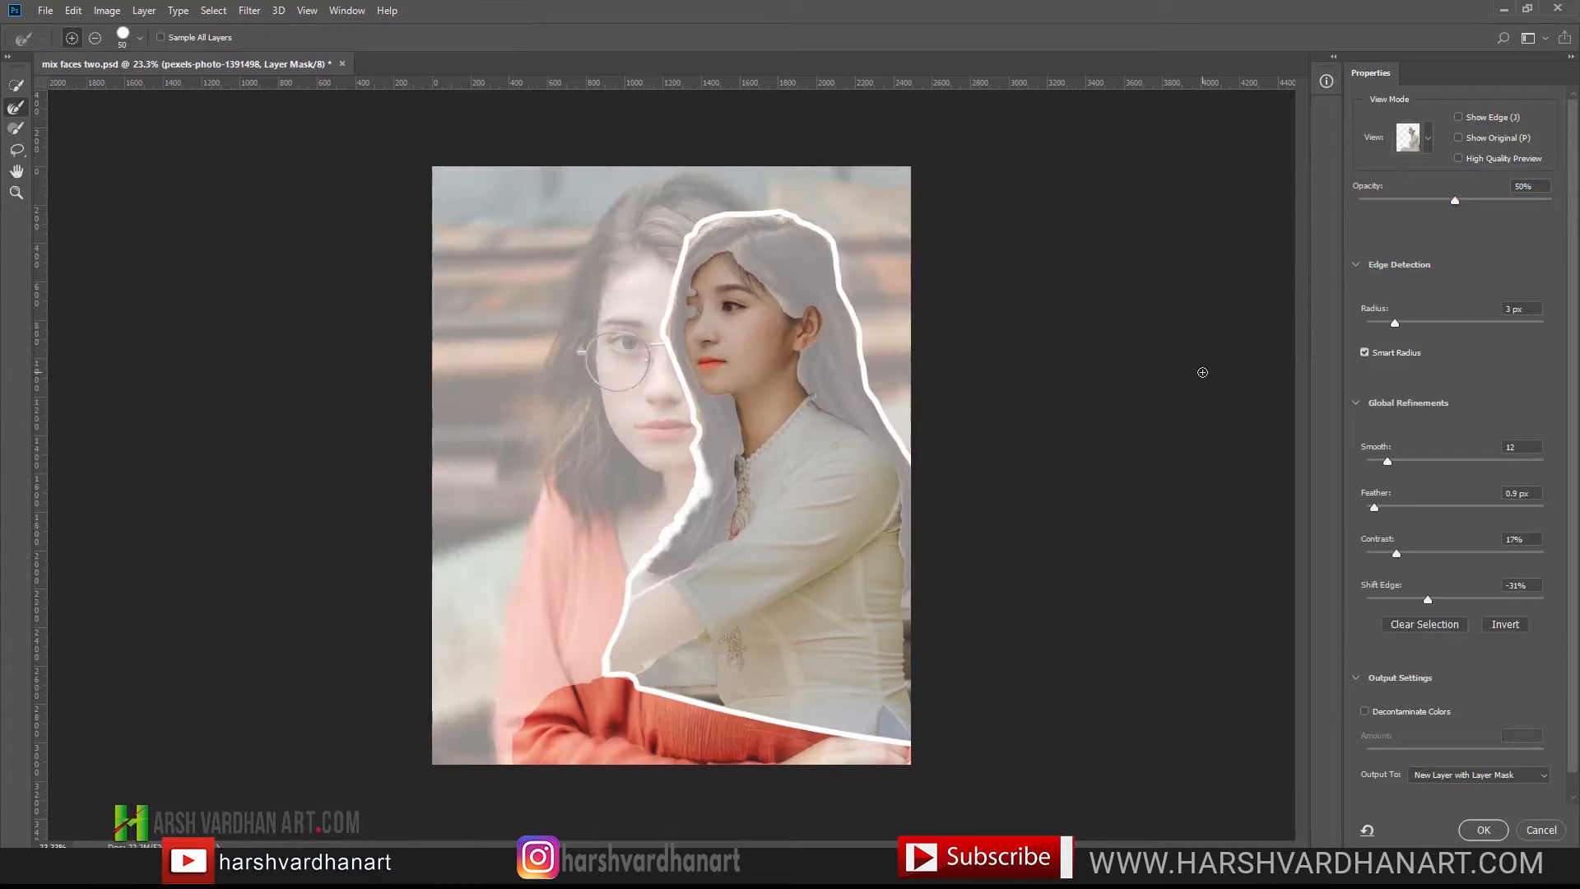
drag(1454, 200, 1546, 209)
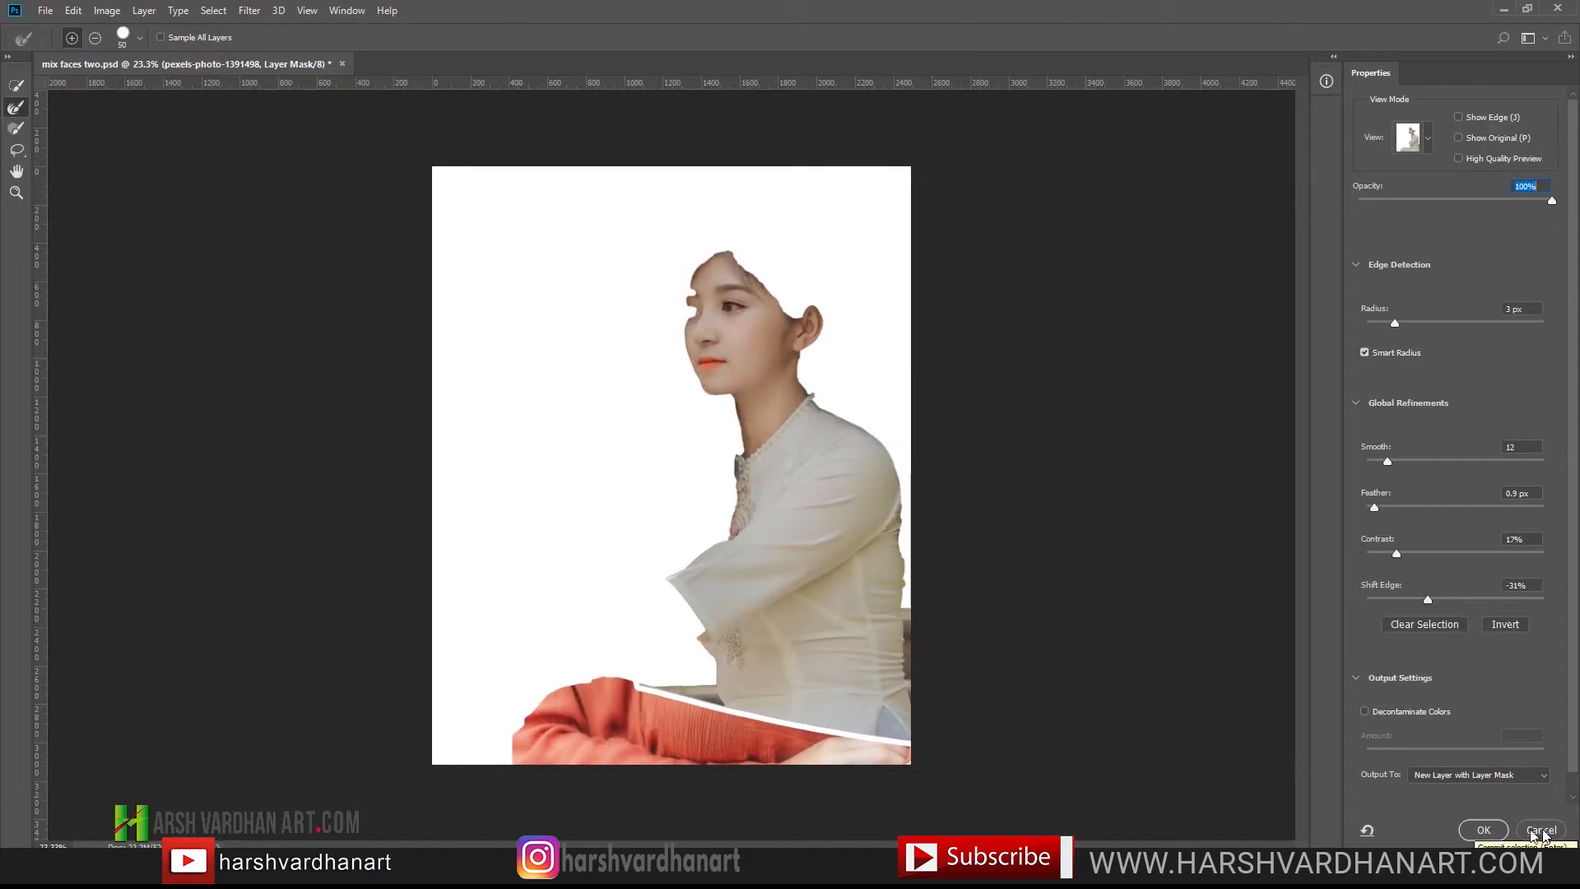
click(1485, 841)
ctrl+click(1136, 303)
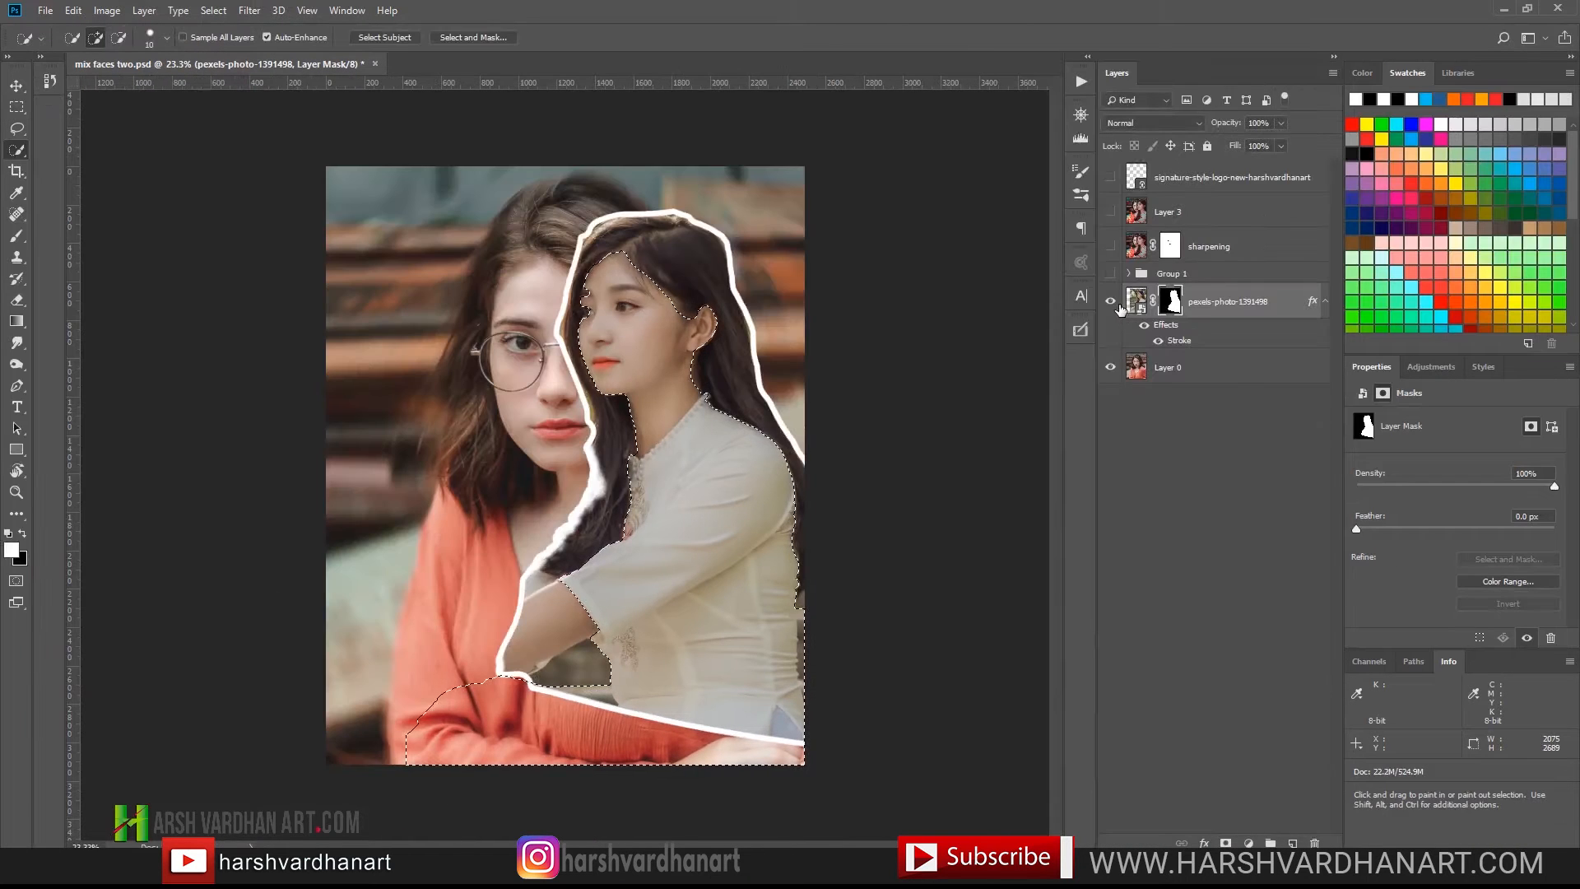
- Hide the pexels-photo-1391498 layer, clear the selection, and show only the pexels-photo-1391498 copy layer inside the expanded Group 1
click(1110, 301)
click(1110, 274)
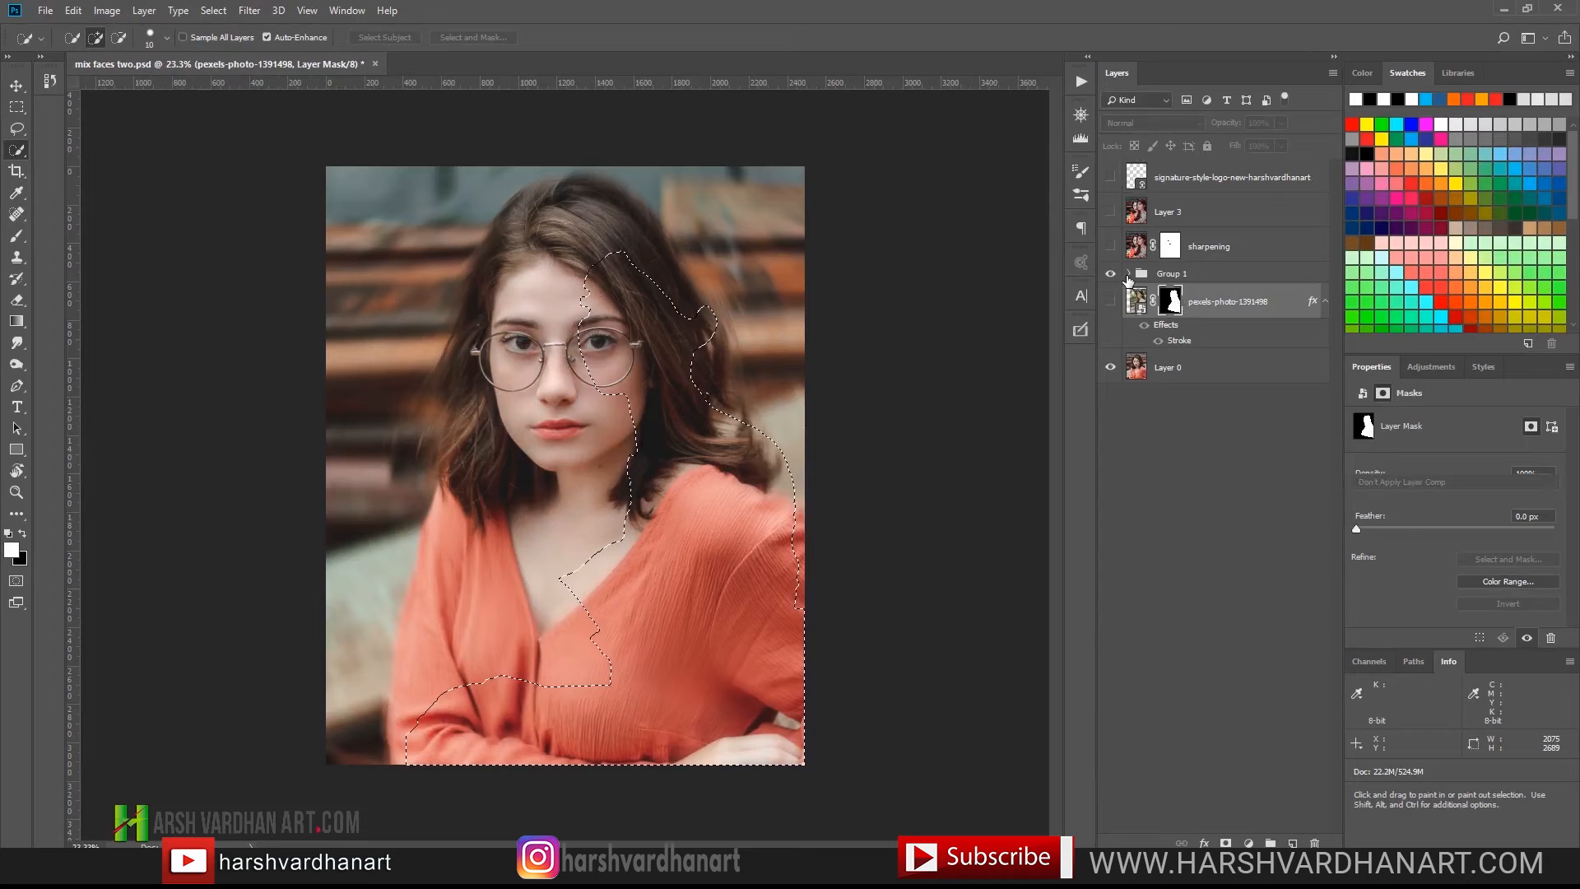
click(1128, 274)
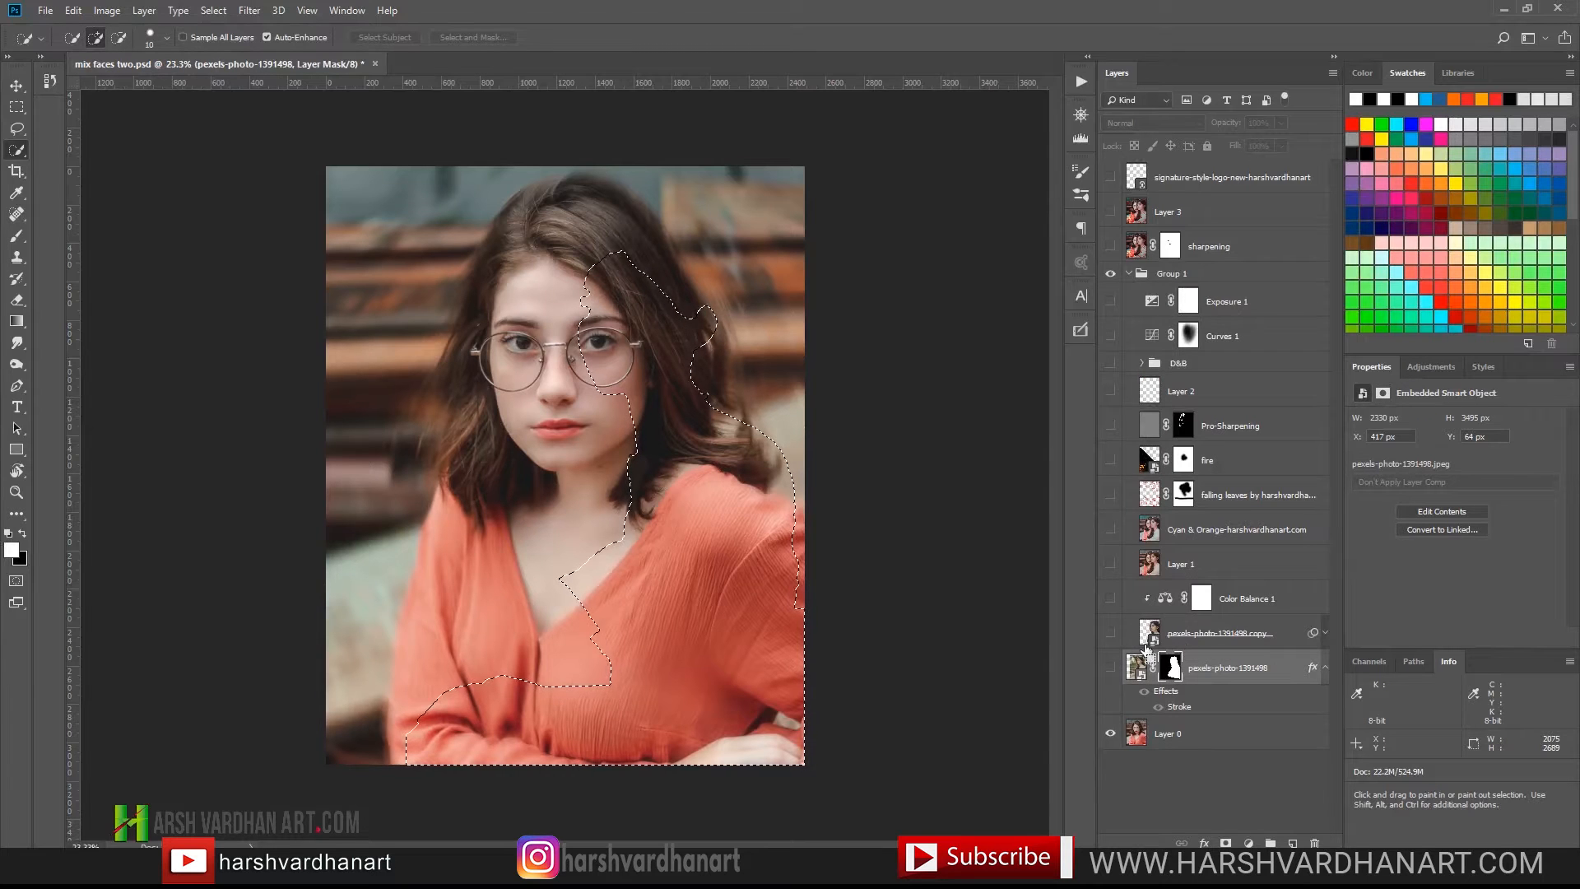
key(ctrl+d)
click(1110, 633)
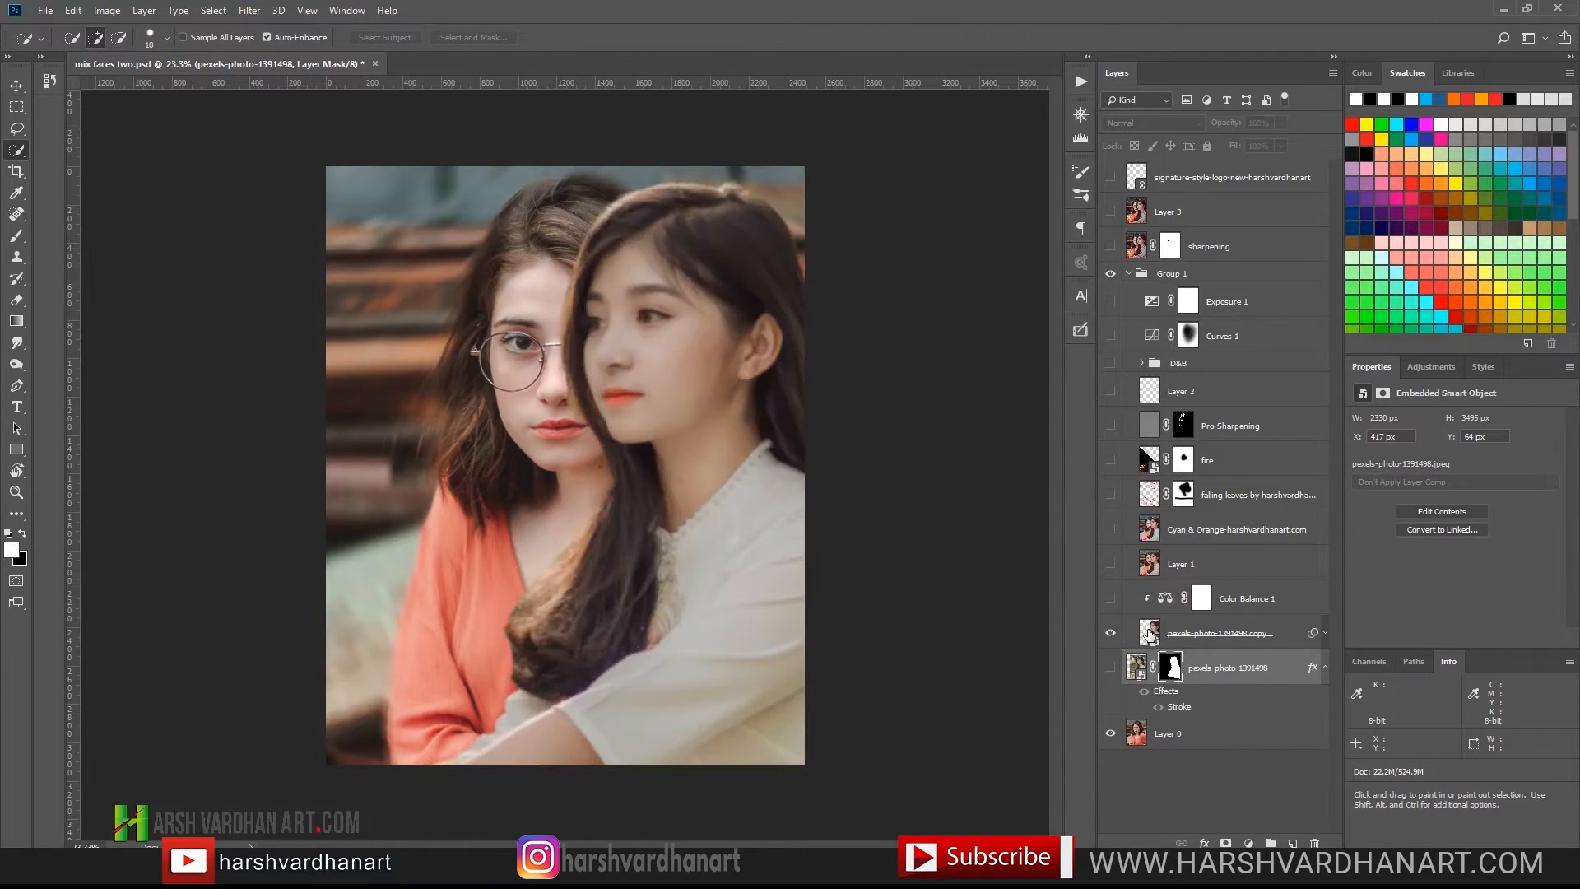
- Select the pexels-photo-1391498 copy layer and expand its list of smart filters
click(1152, 632)
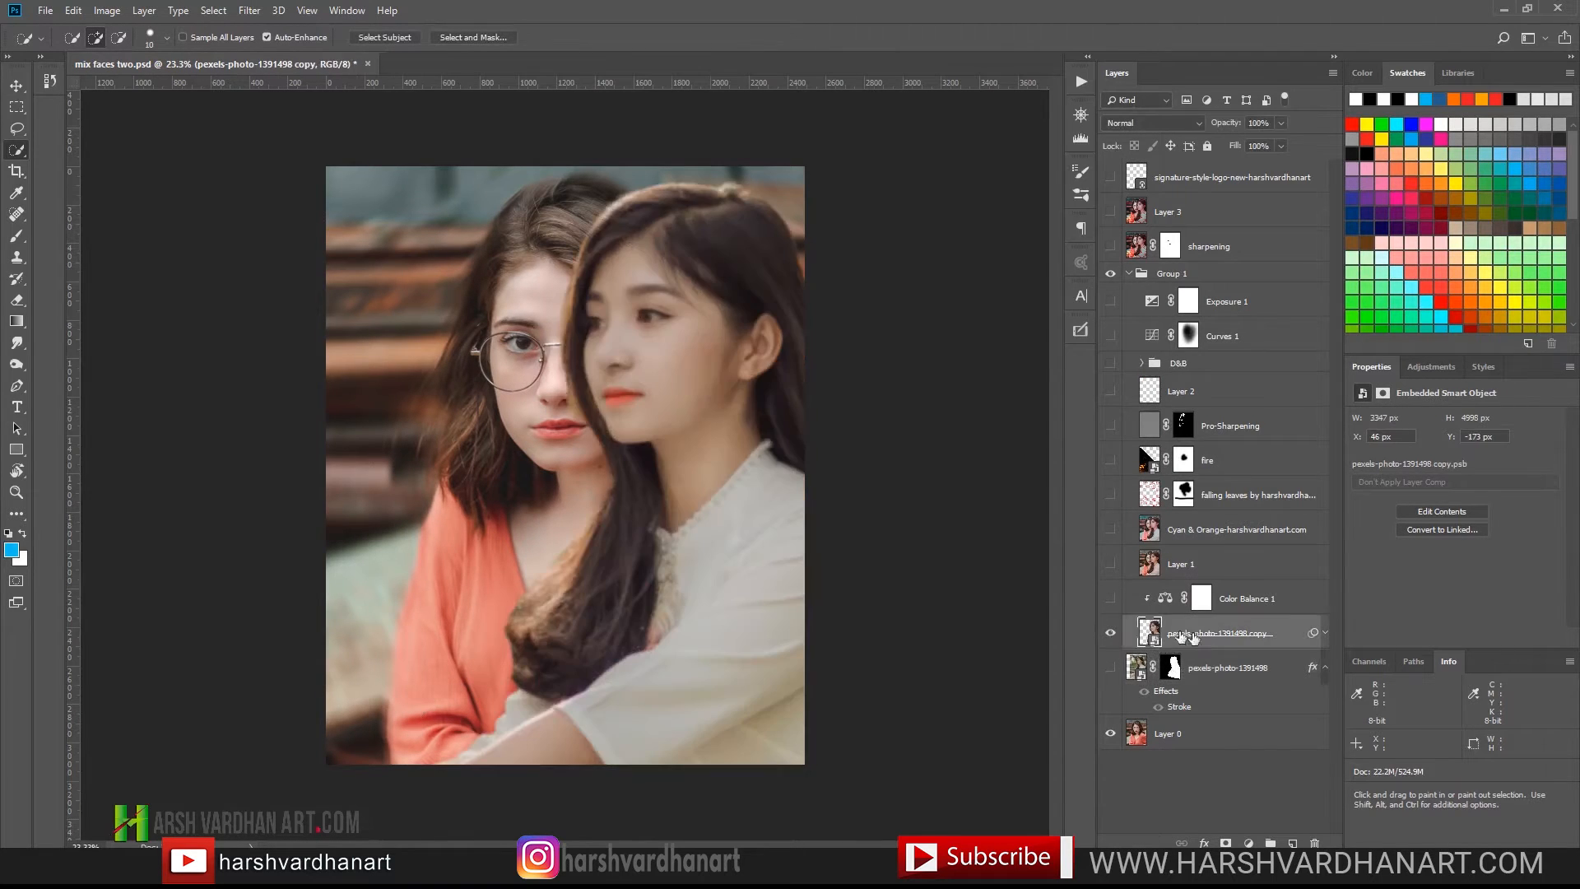
click(1325, 634)
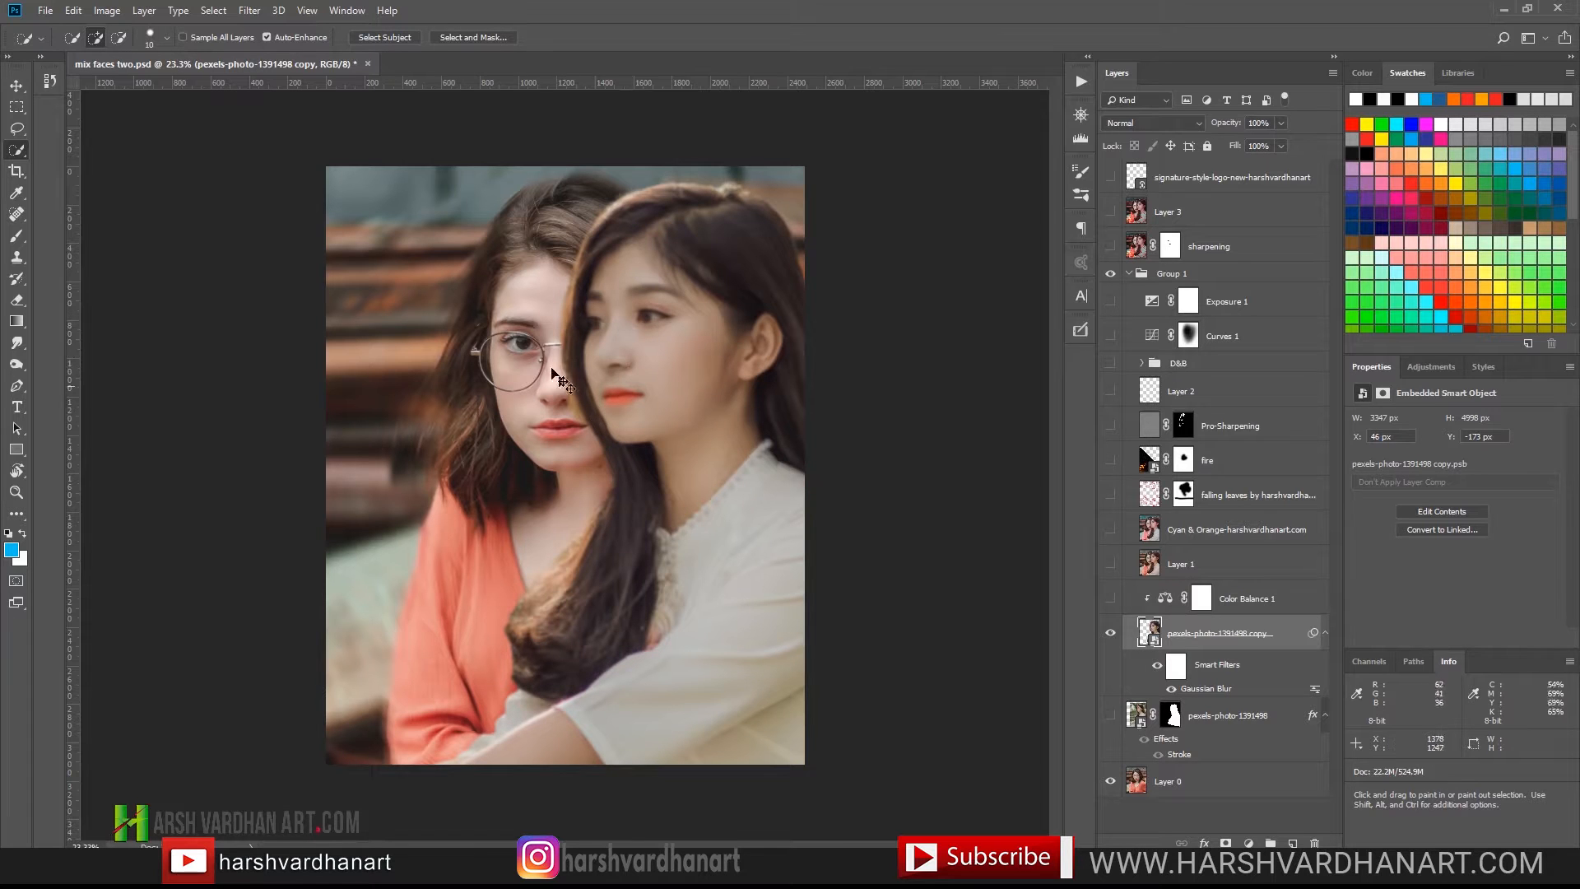
scroll(565, 342, up, 3)
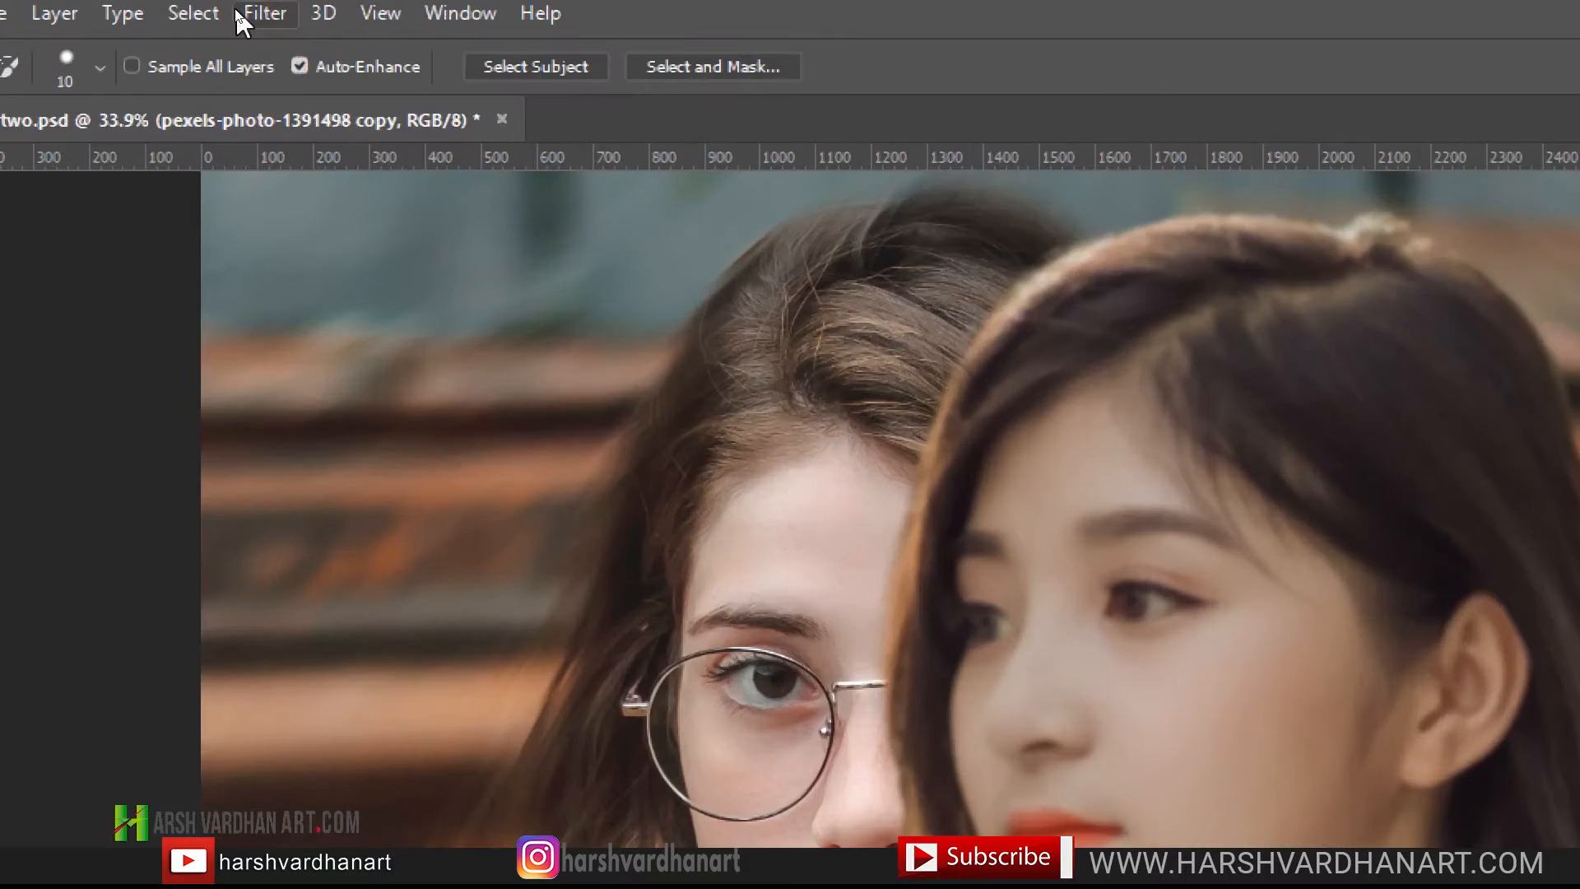
- Review the available Blur filters and the Convert to Smart Object option for the pexels-photo-1391498 copy layer
click(240, 11)
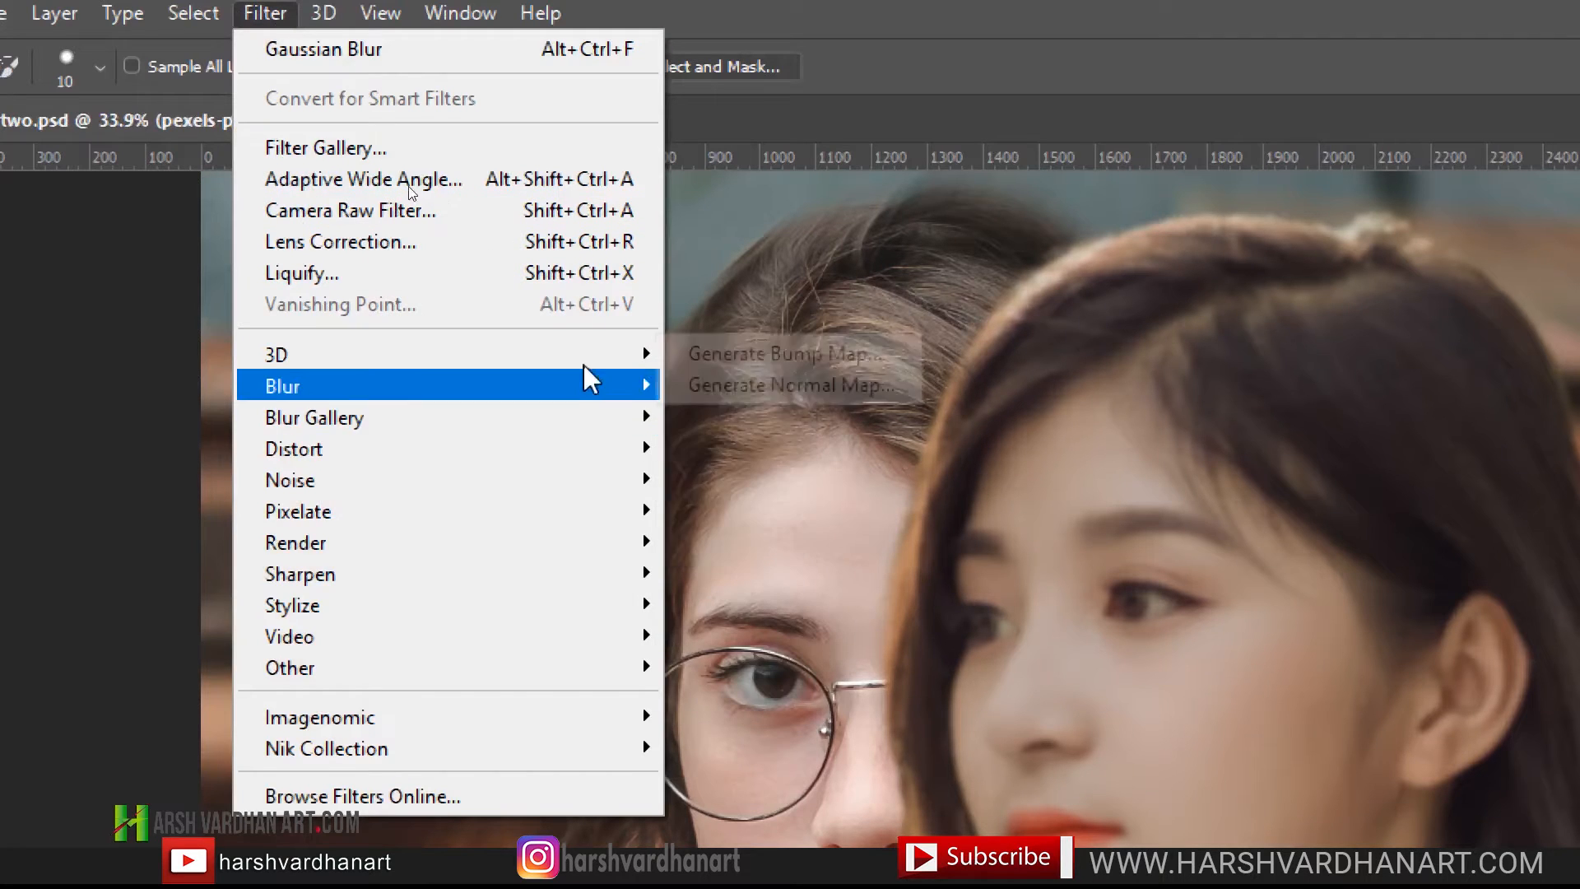
mouse_move(590, 371)
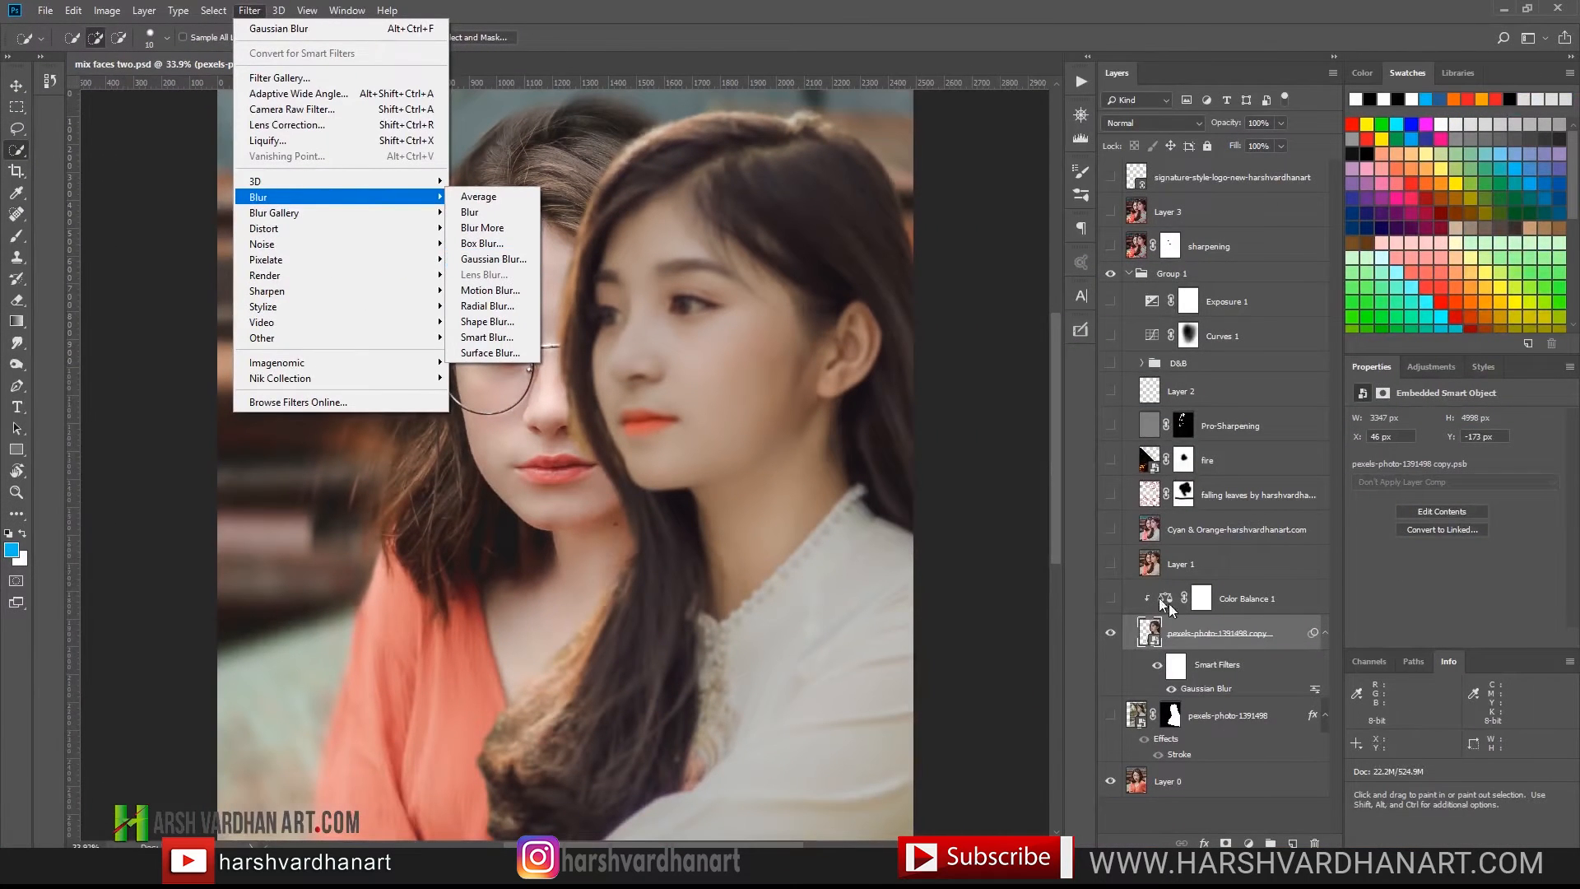
click(1272, 640)
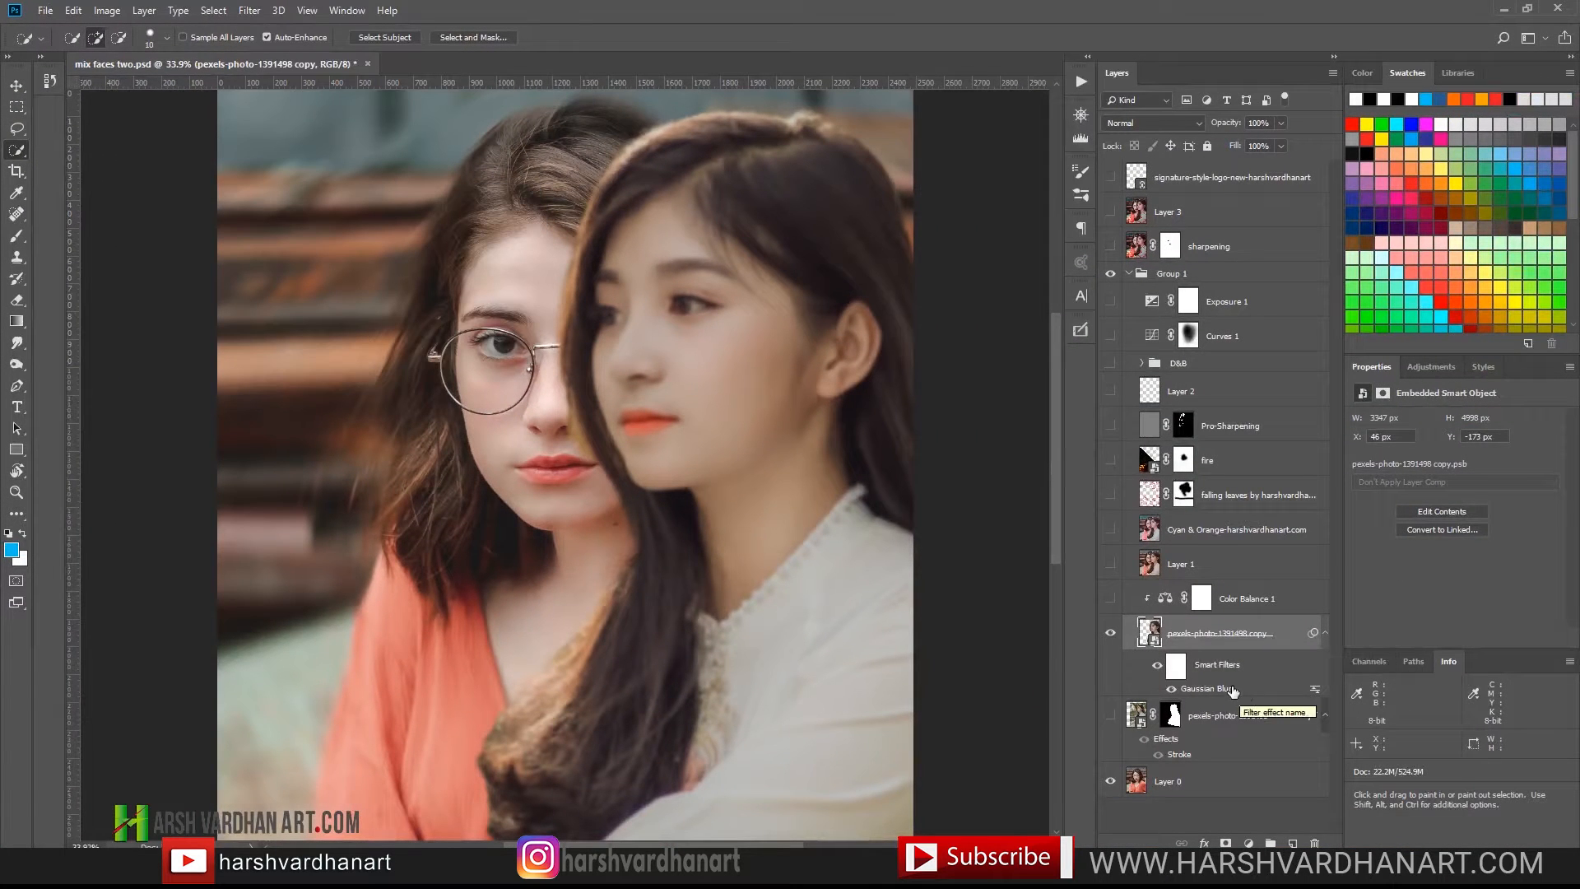
right_click(1284, 635)
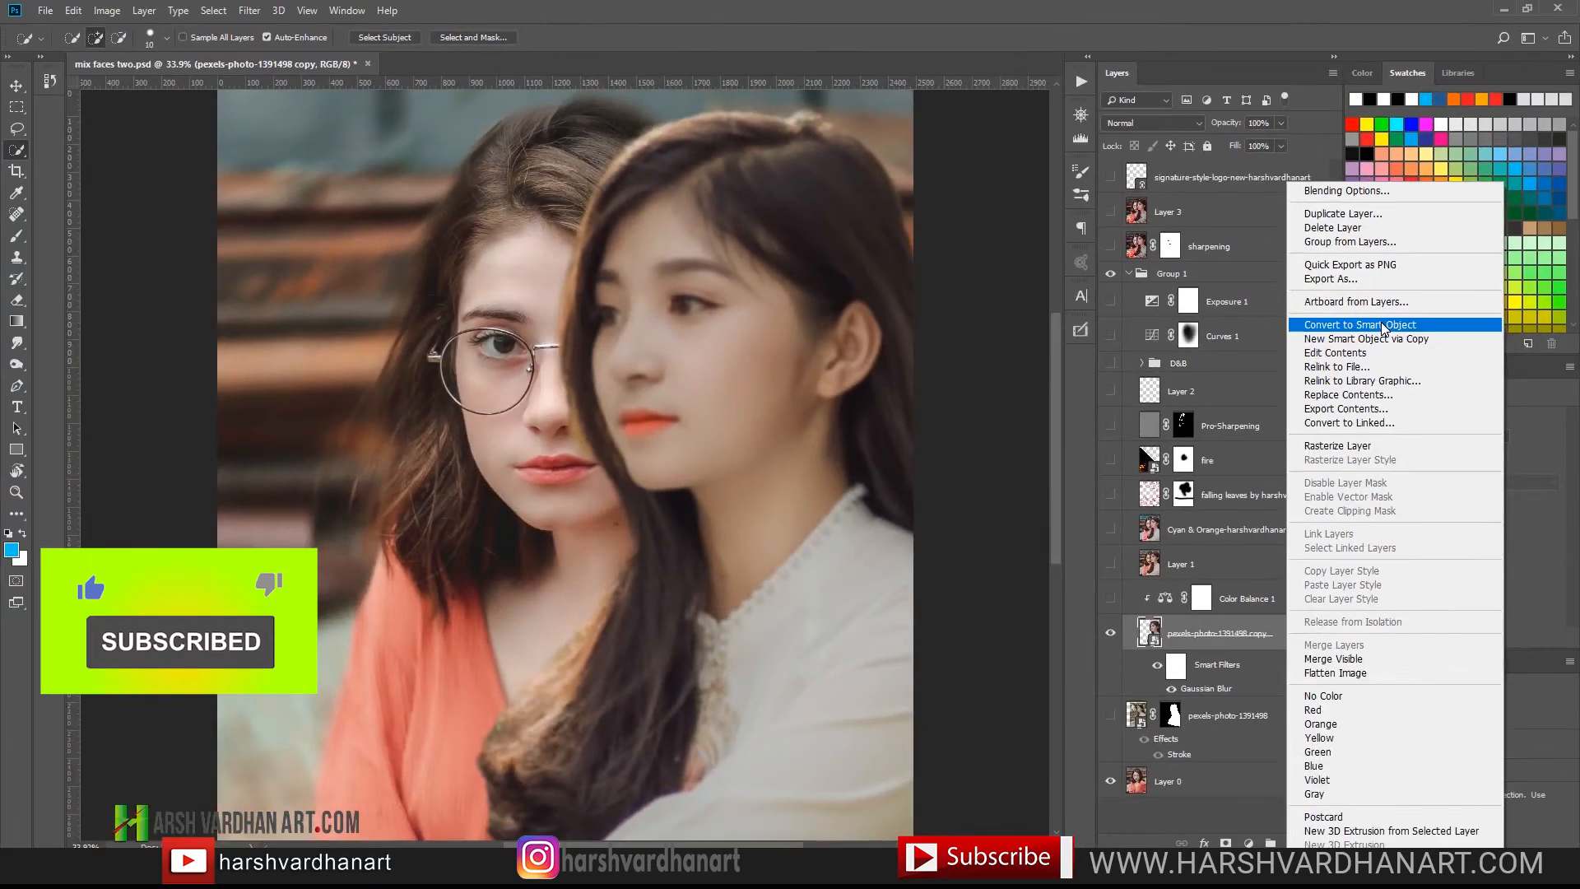
click(1383, 325)
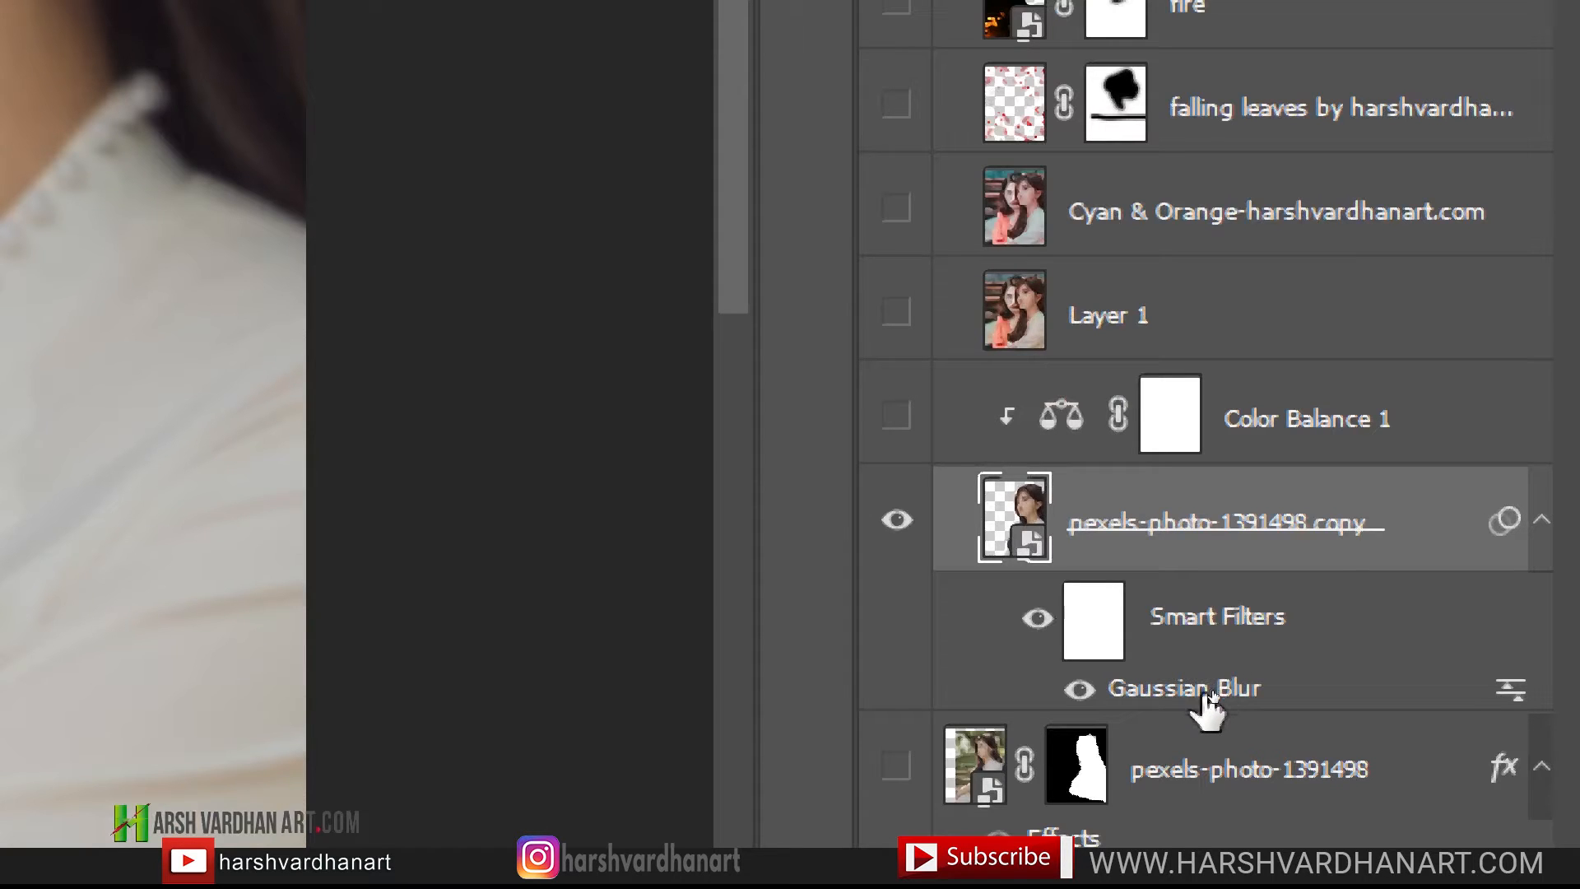
- Preview Gaussian Blur radii of 49.8 and 2.6 pixels on the pexels-photo-1391498 copy layer's smart filter, and leave without applying a change
double_click(1210, 696)
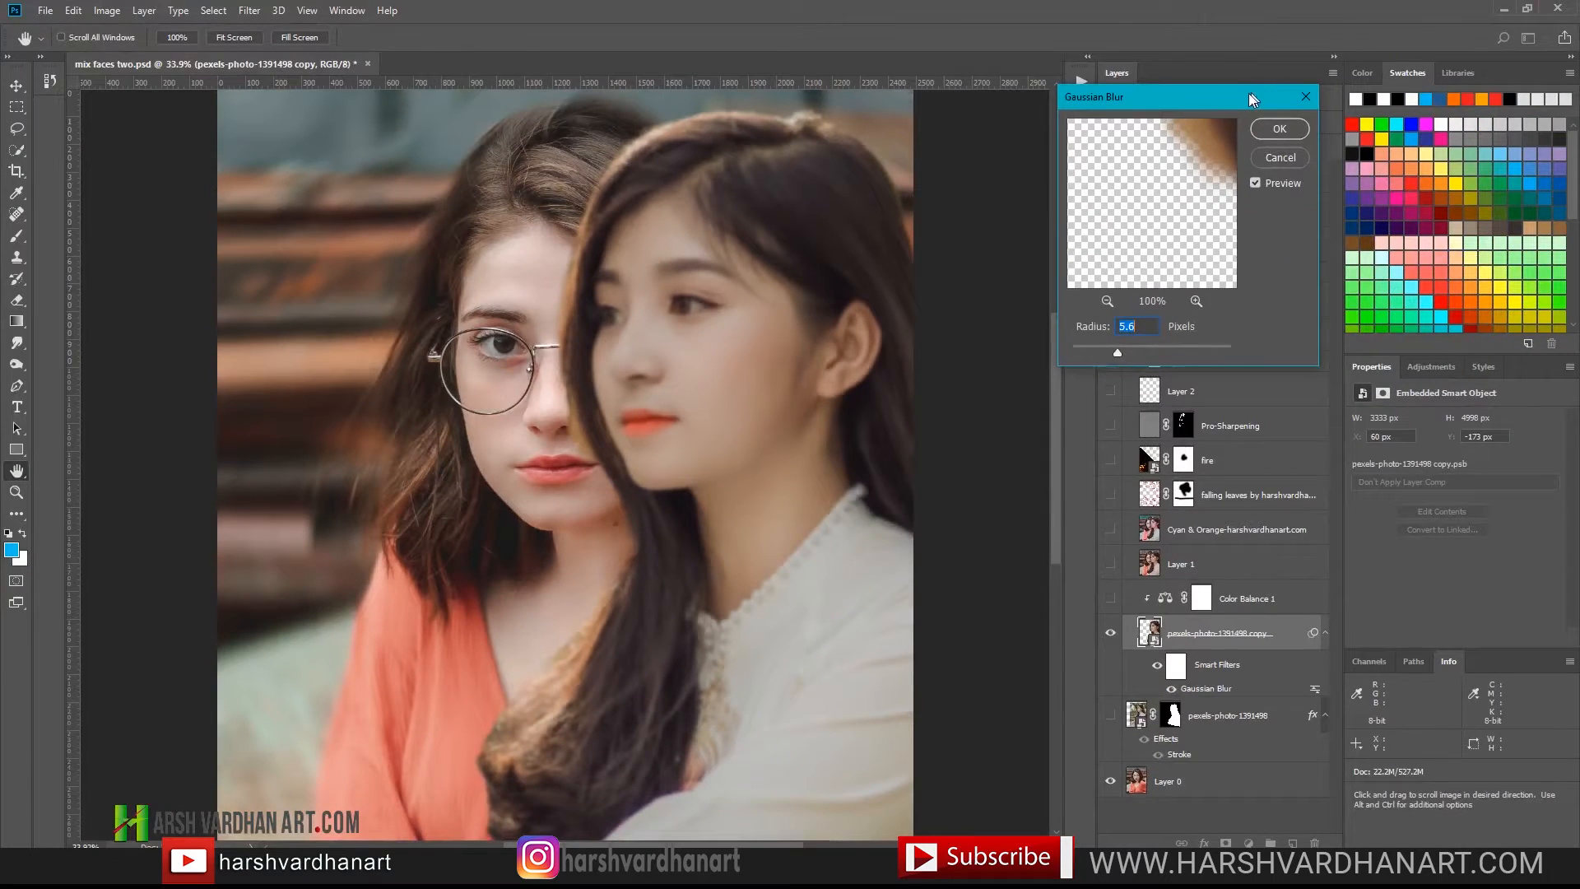
drag(1248, 97, 1087, 270)
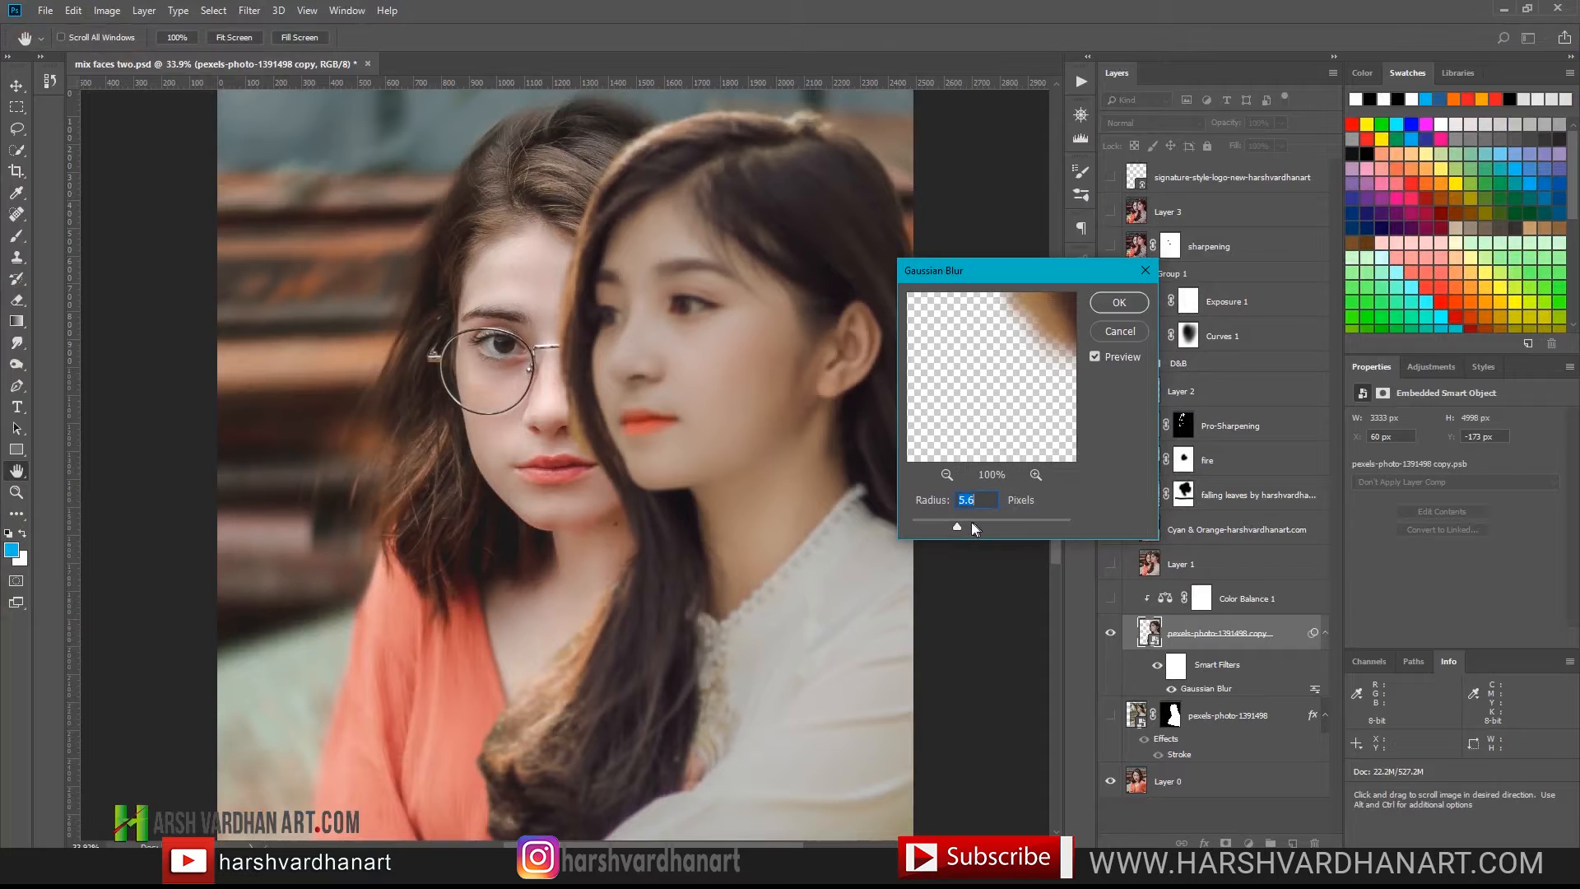
drag(972, 525, 999, 525)
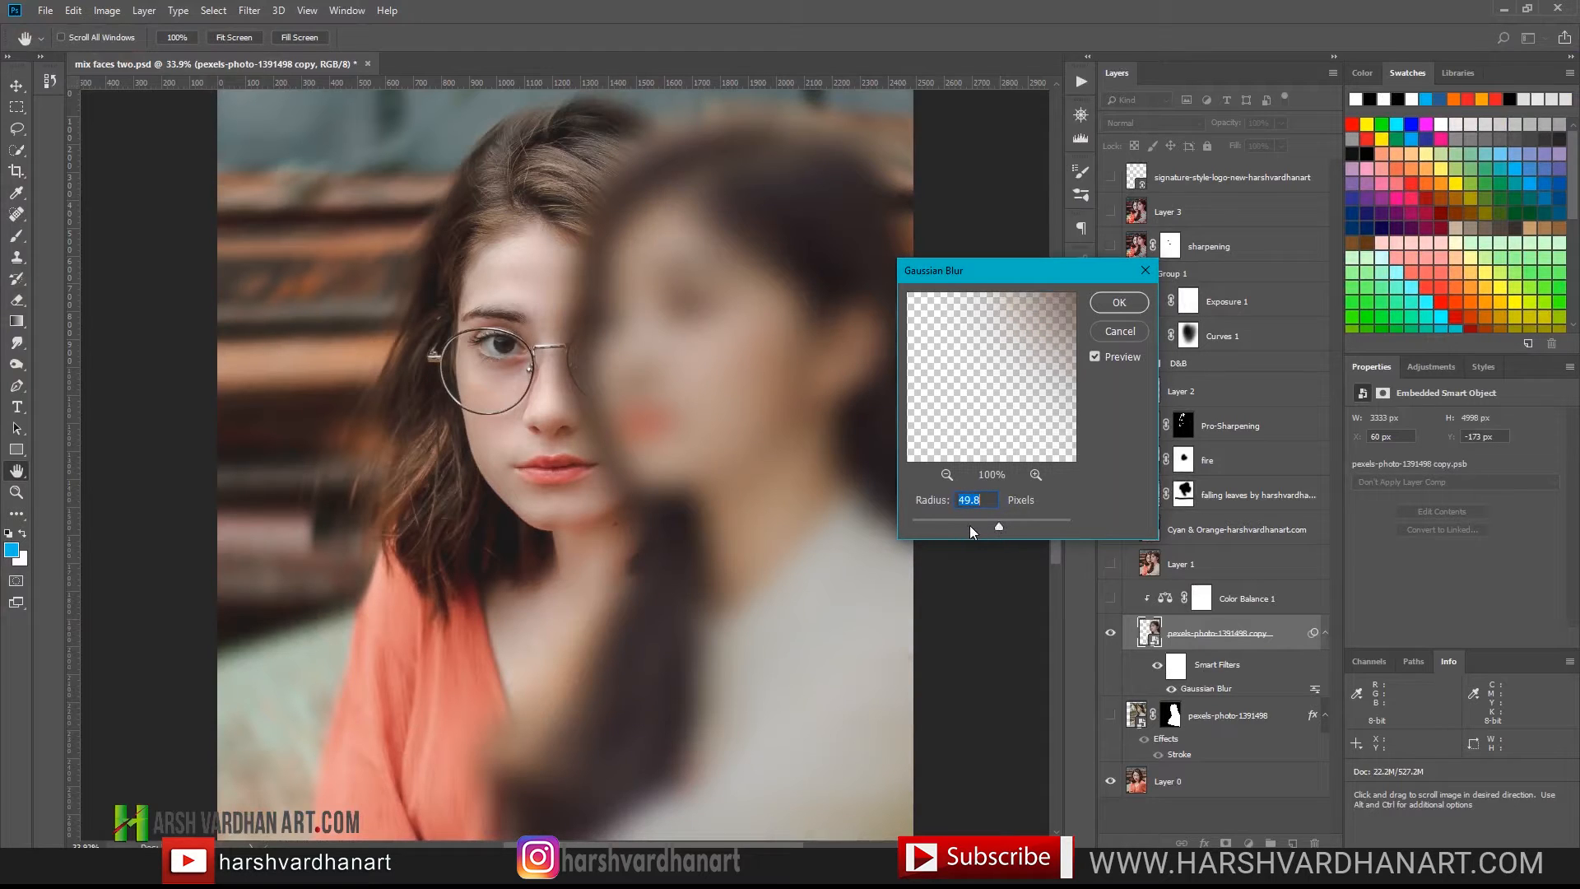
click(935, 523)
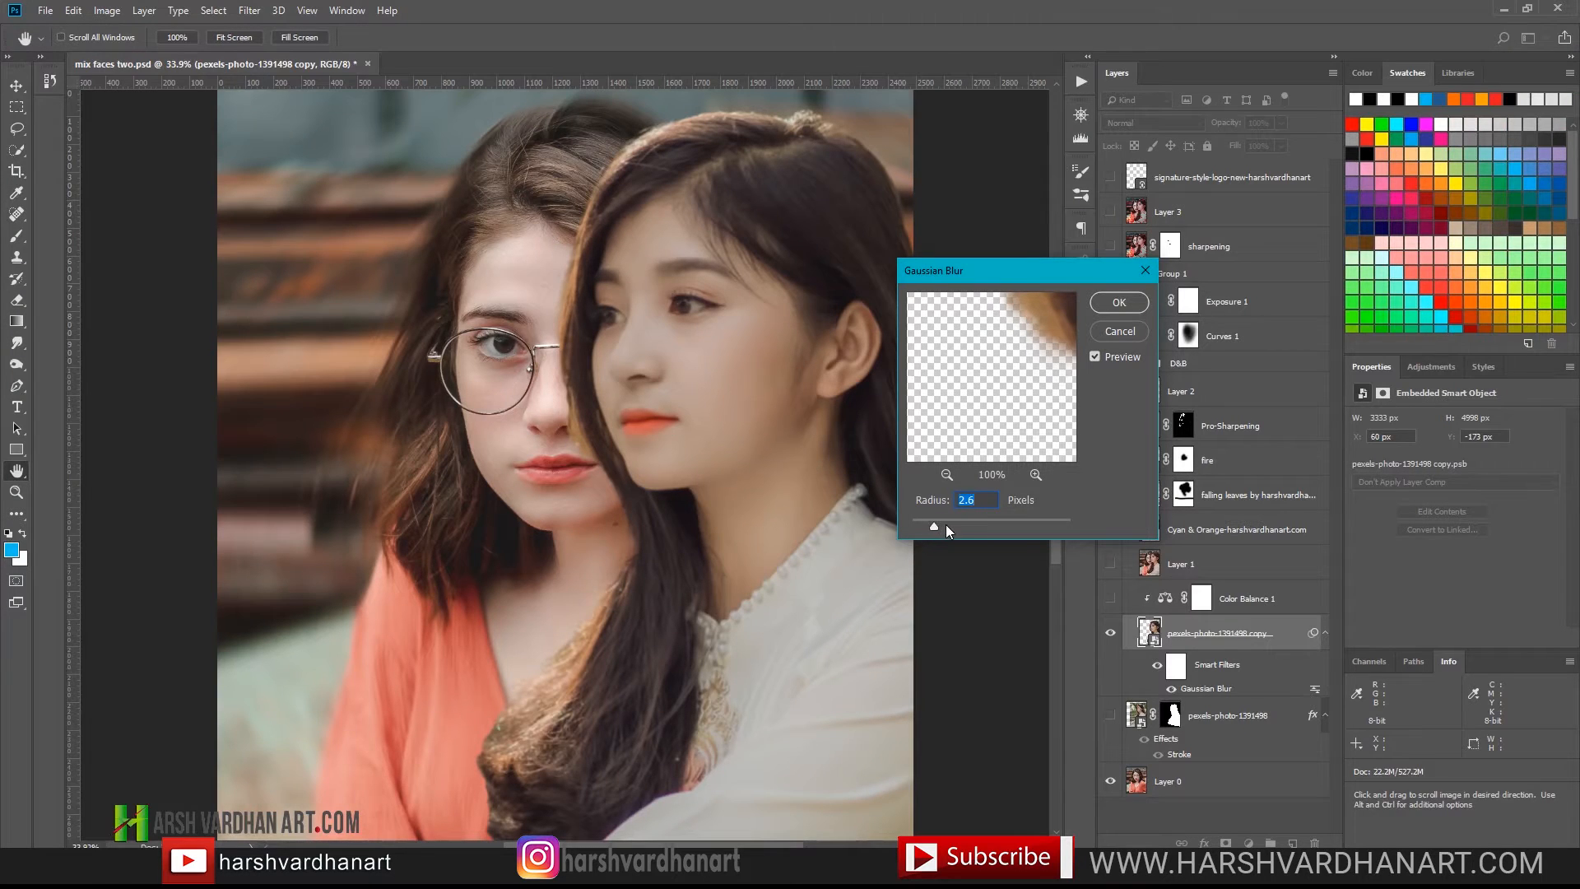
click(957, 525)
click(1117, 329)
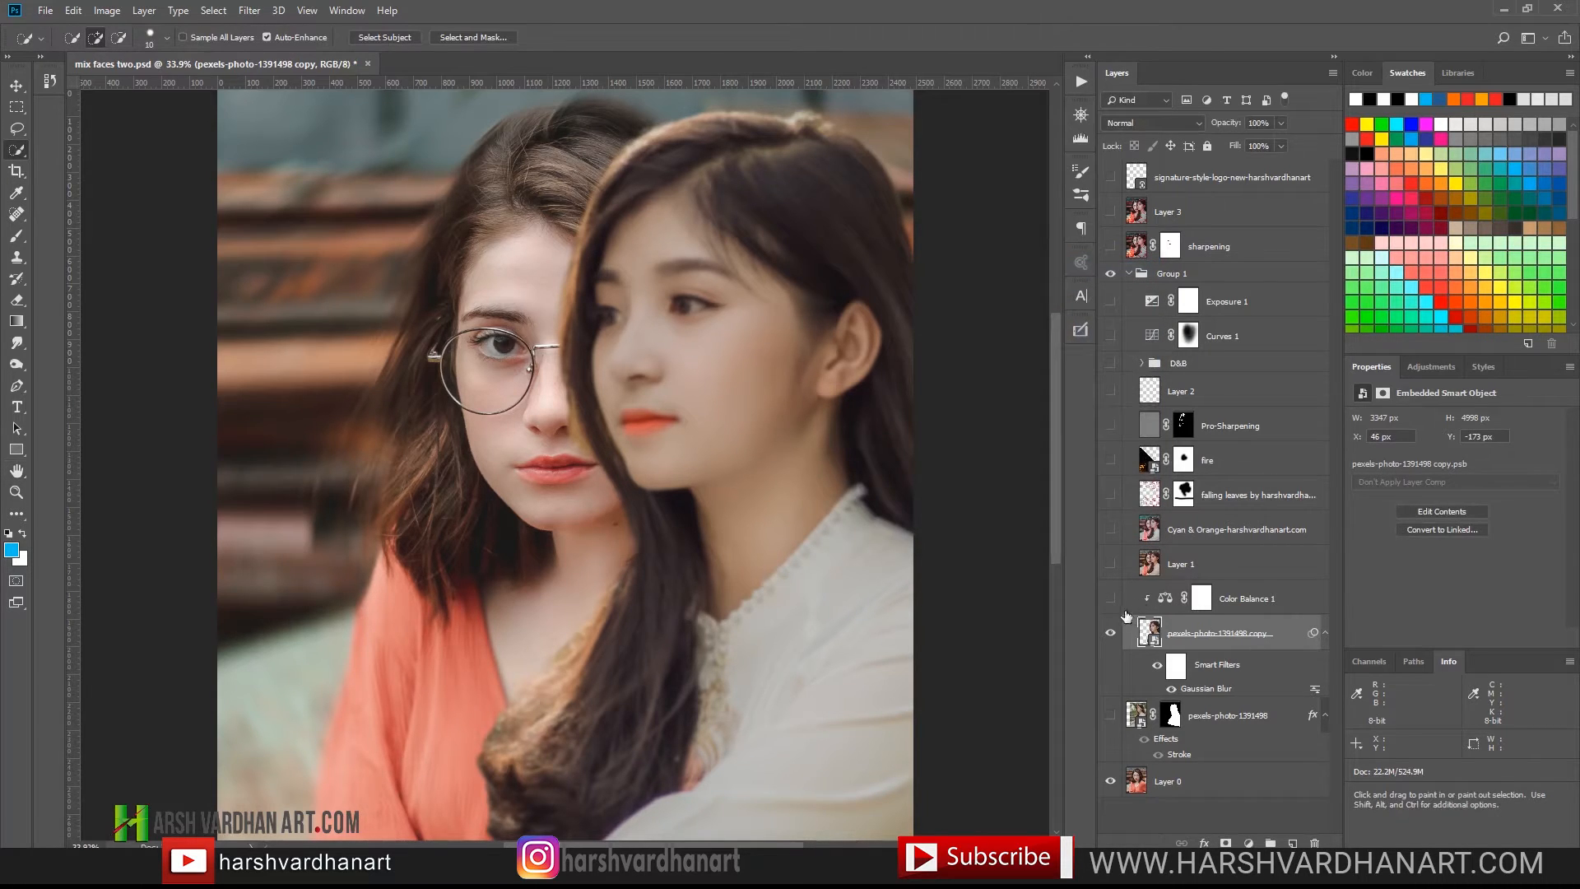
- Show and select the Color Balance 1 layer, and release and restore its clipping to the pexels-photo-1391498 copy layer
click(1167, 603)
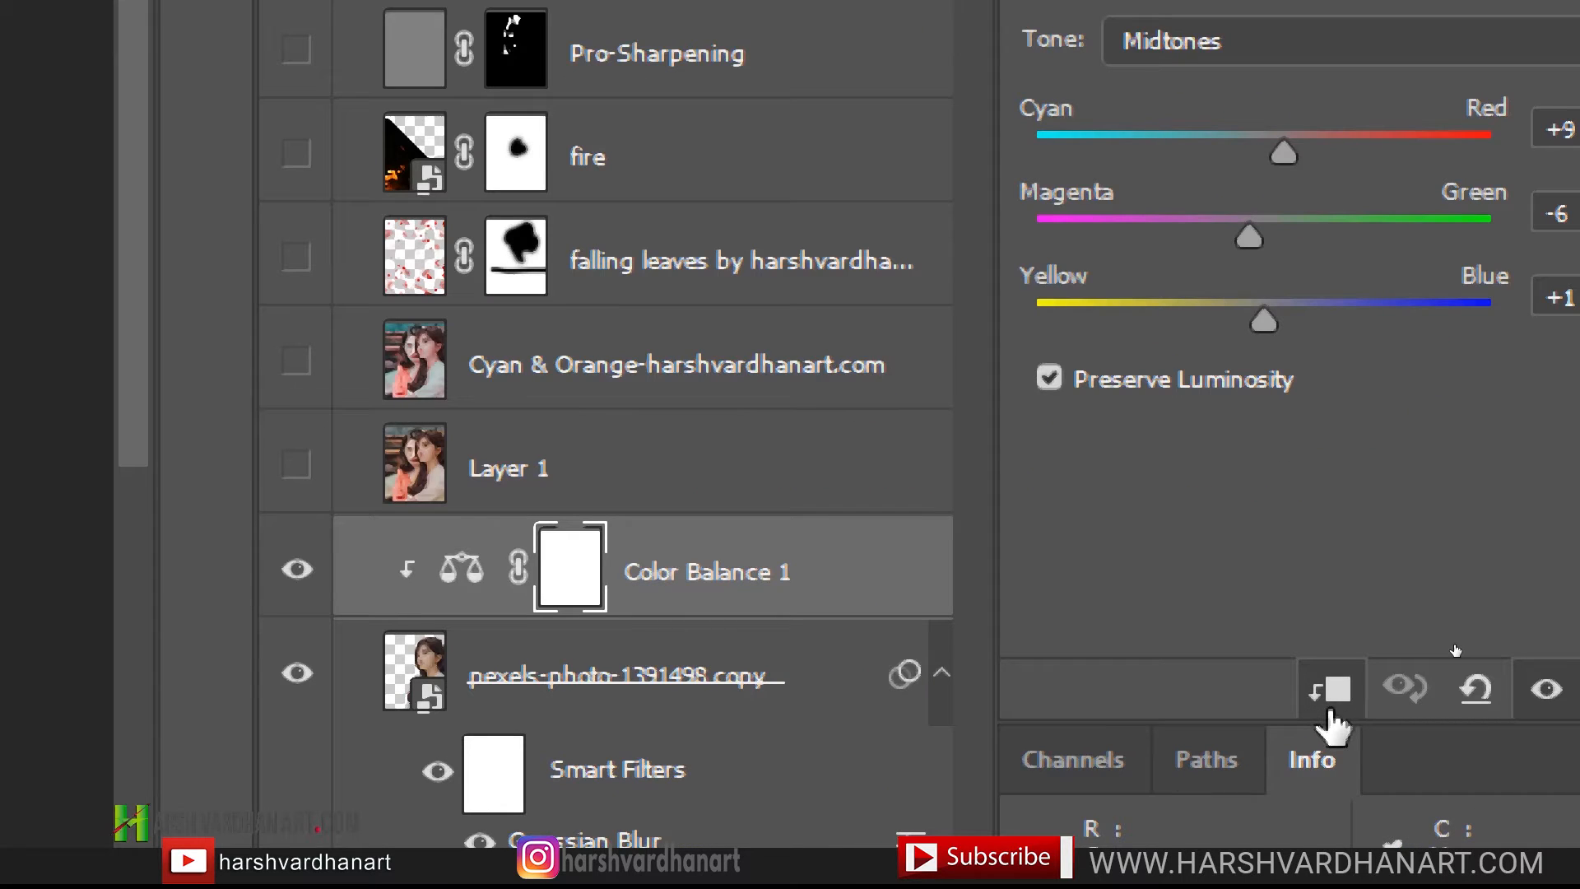
click(1331, 692)
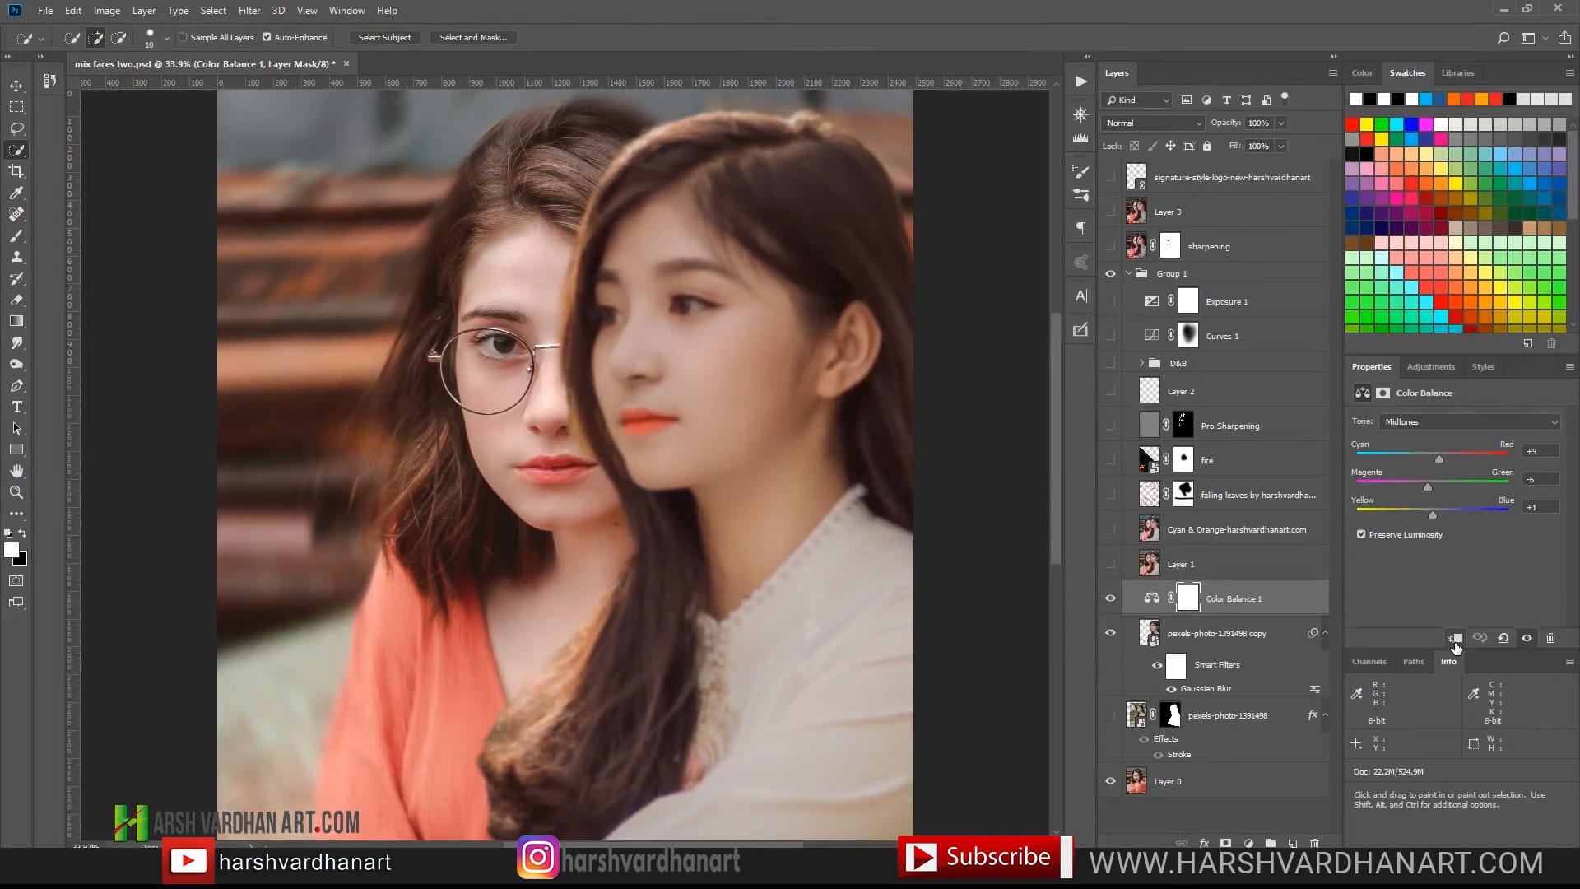
click(1454, 639)
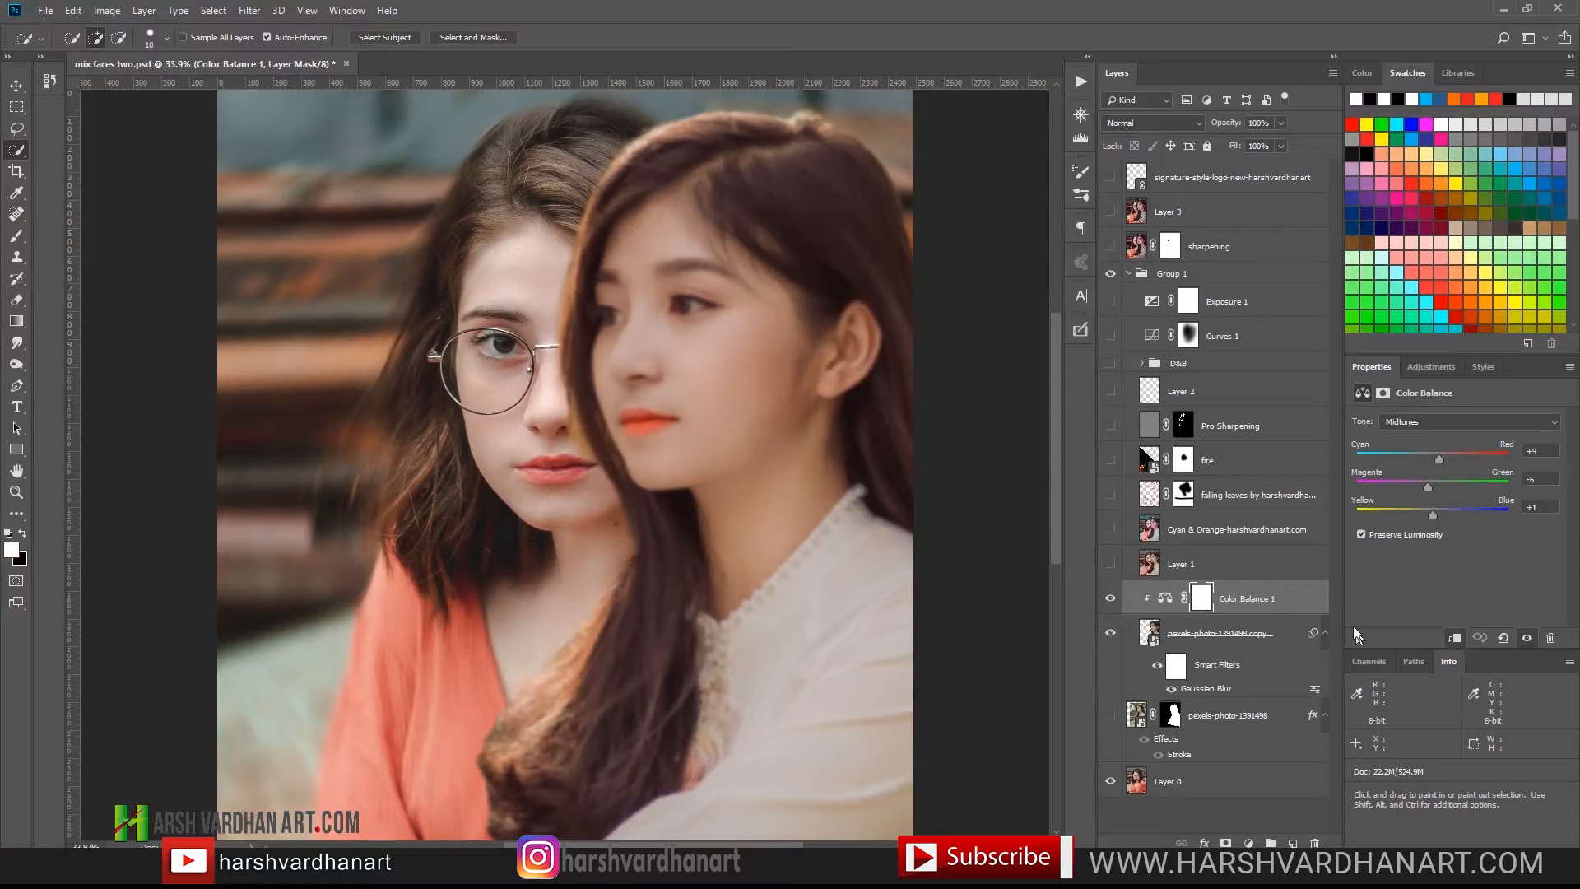
click(1110, 598)
- Examine the Color Balance 1 settings for the midtones, shadows and highlights
key(ctrl+space)
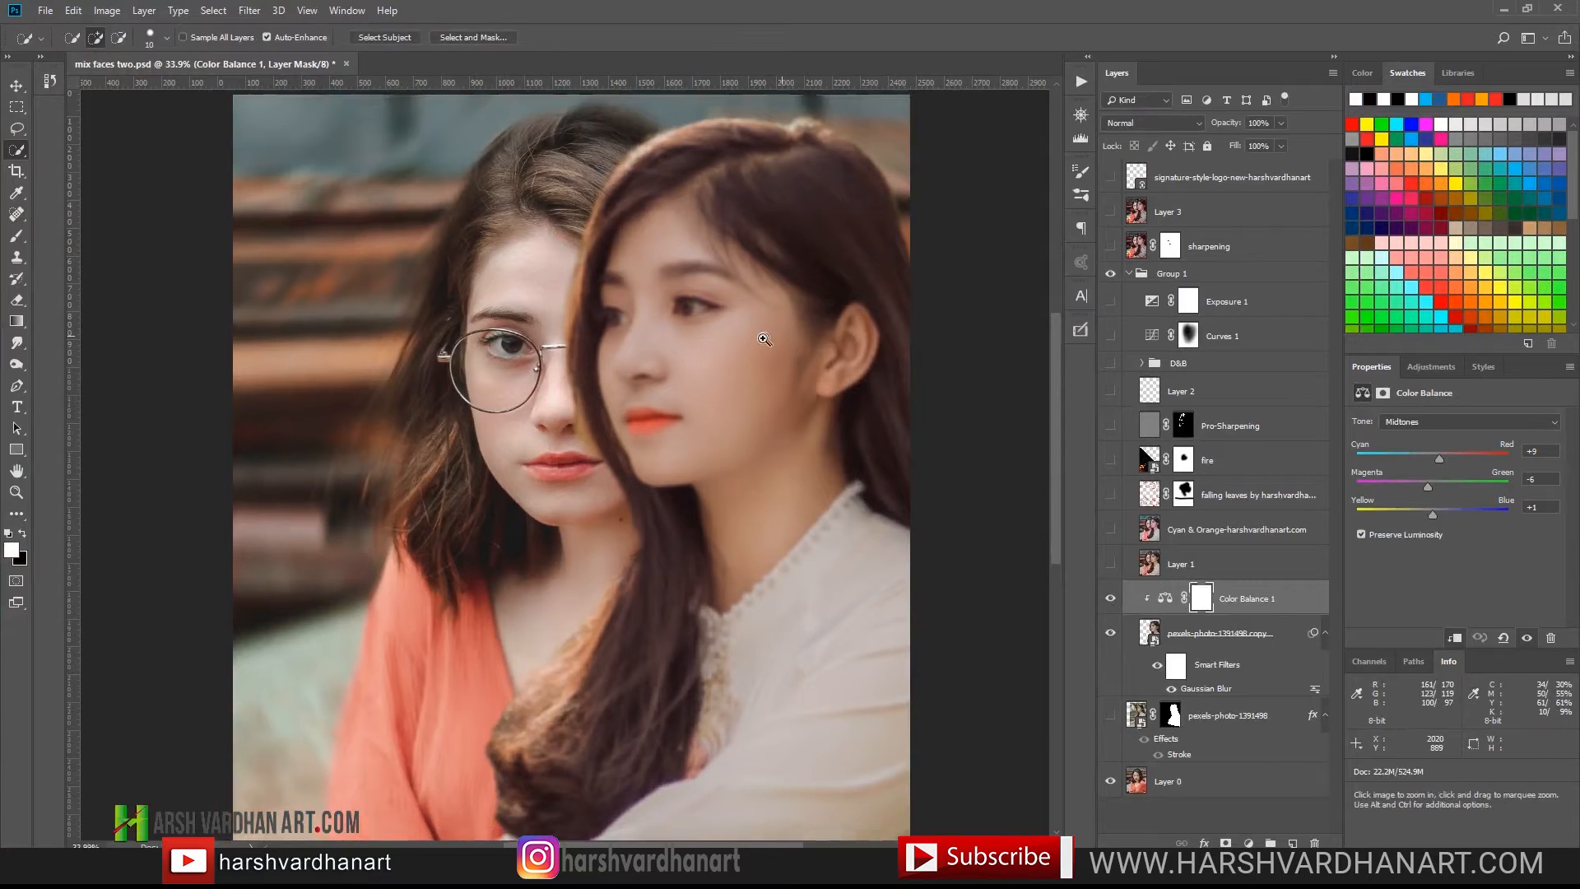
drag(763, 338, 757, 493)
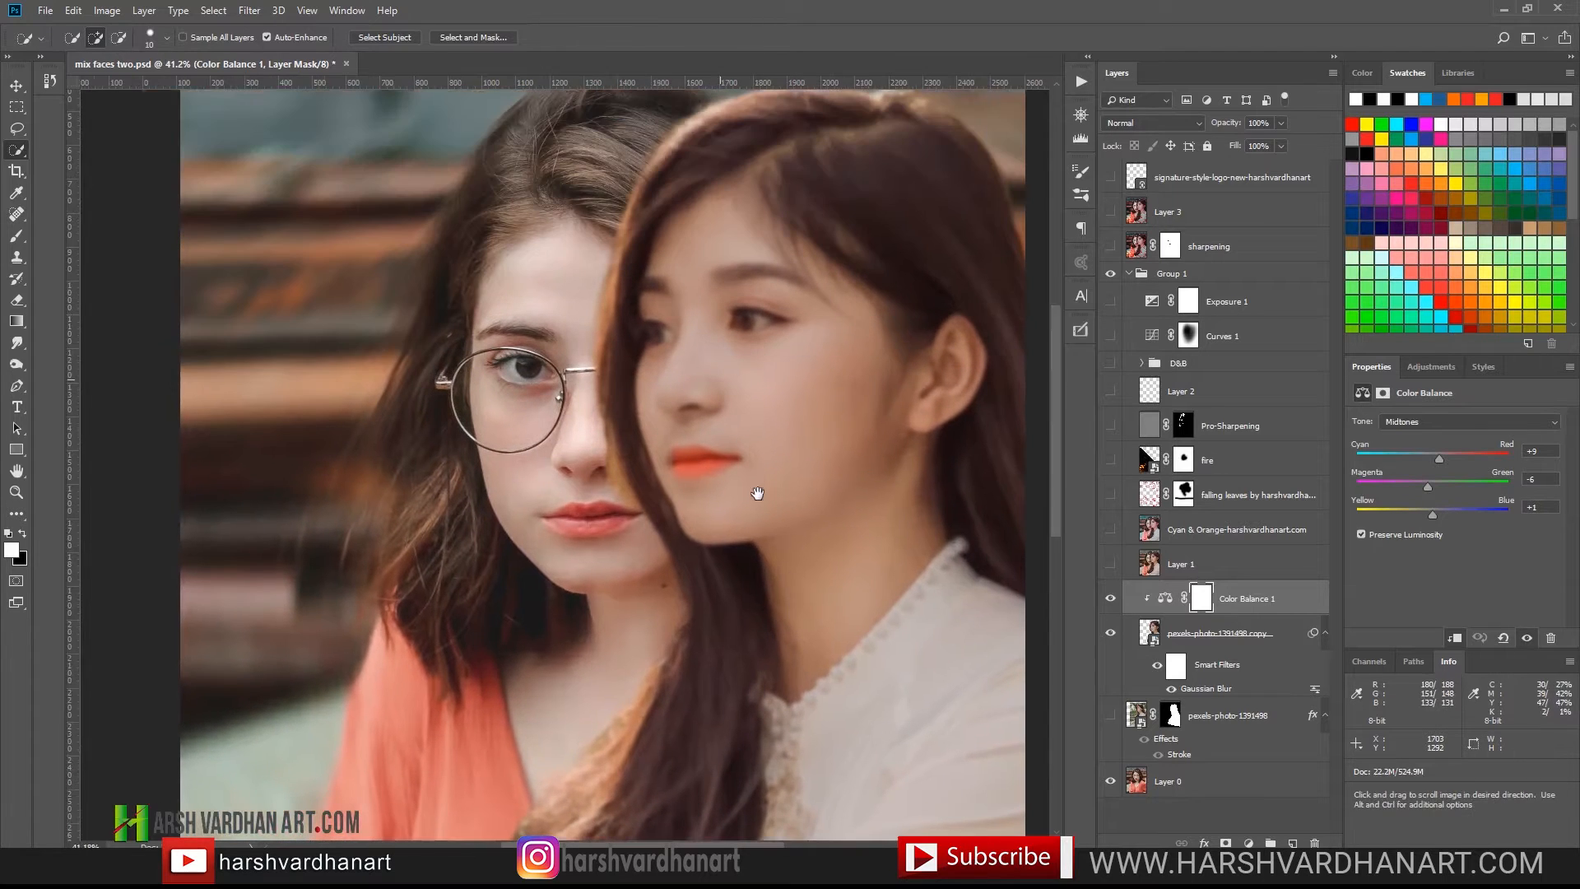
click(1161, 599)
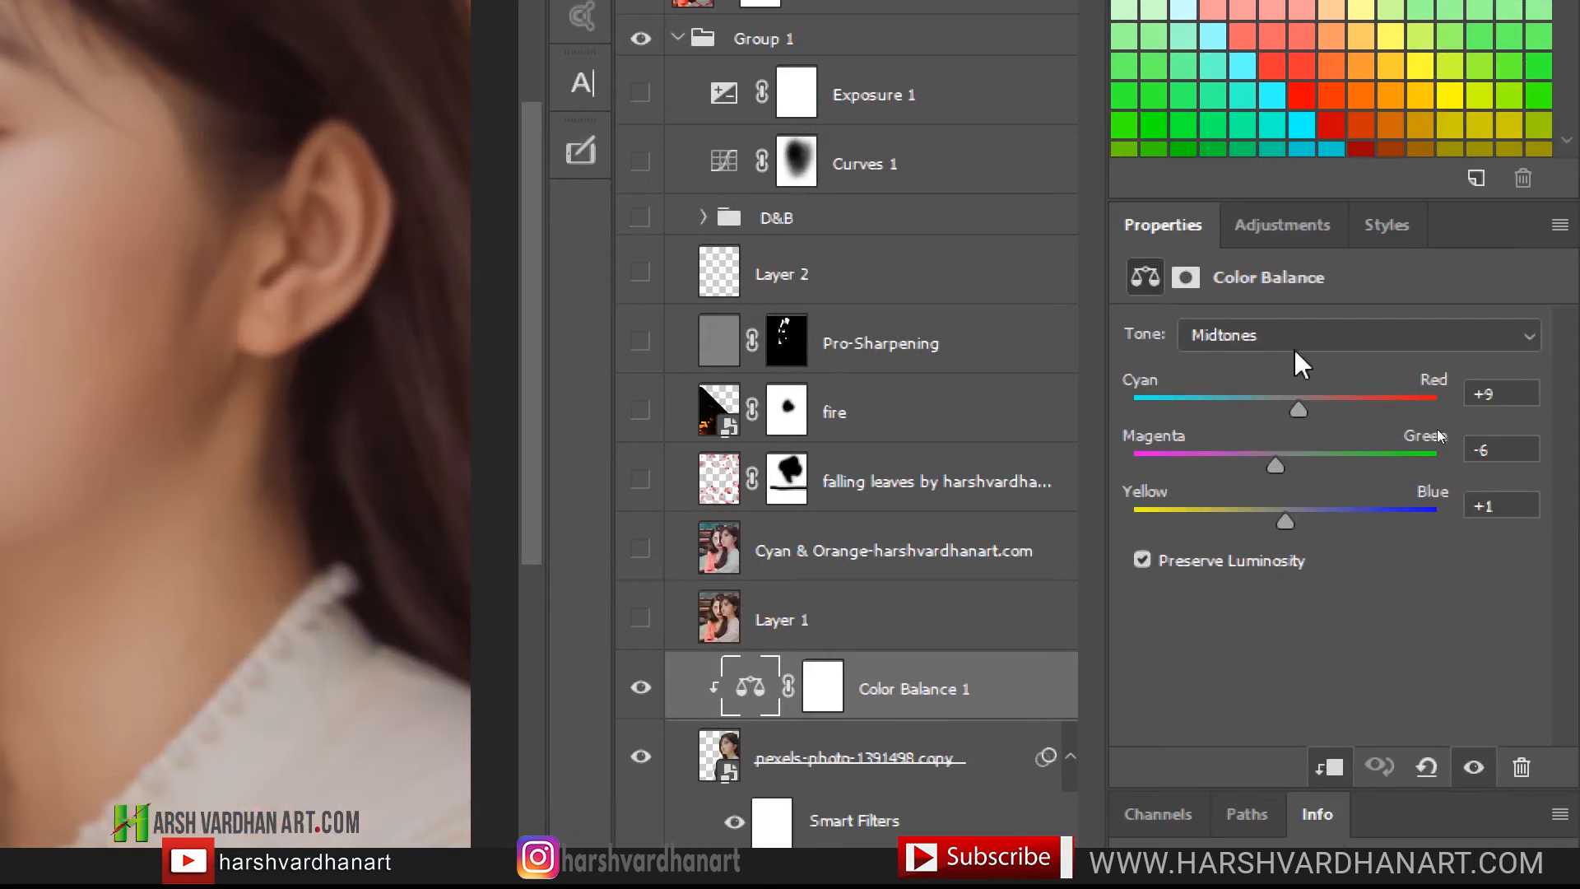
click(1494, 395)
click(1481, 451)
click(1359, 327)
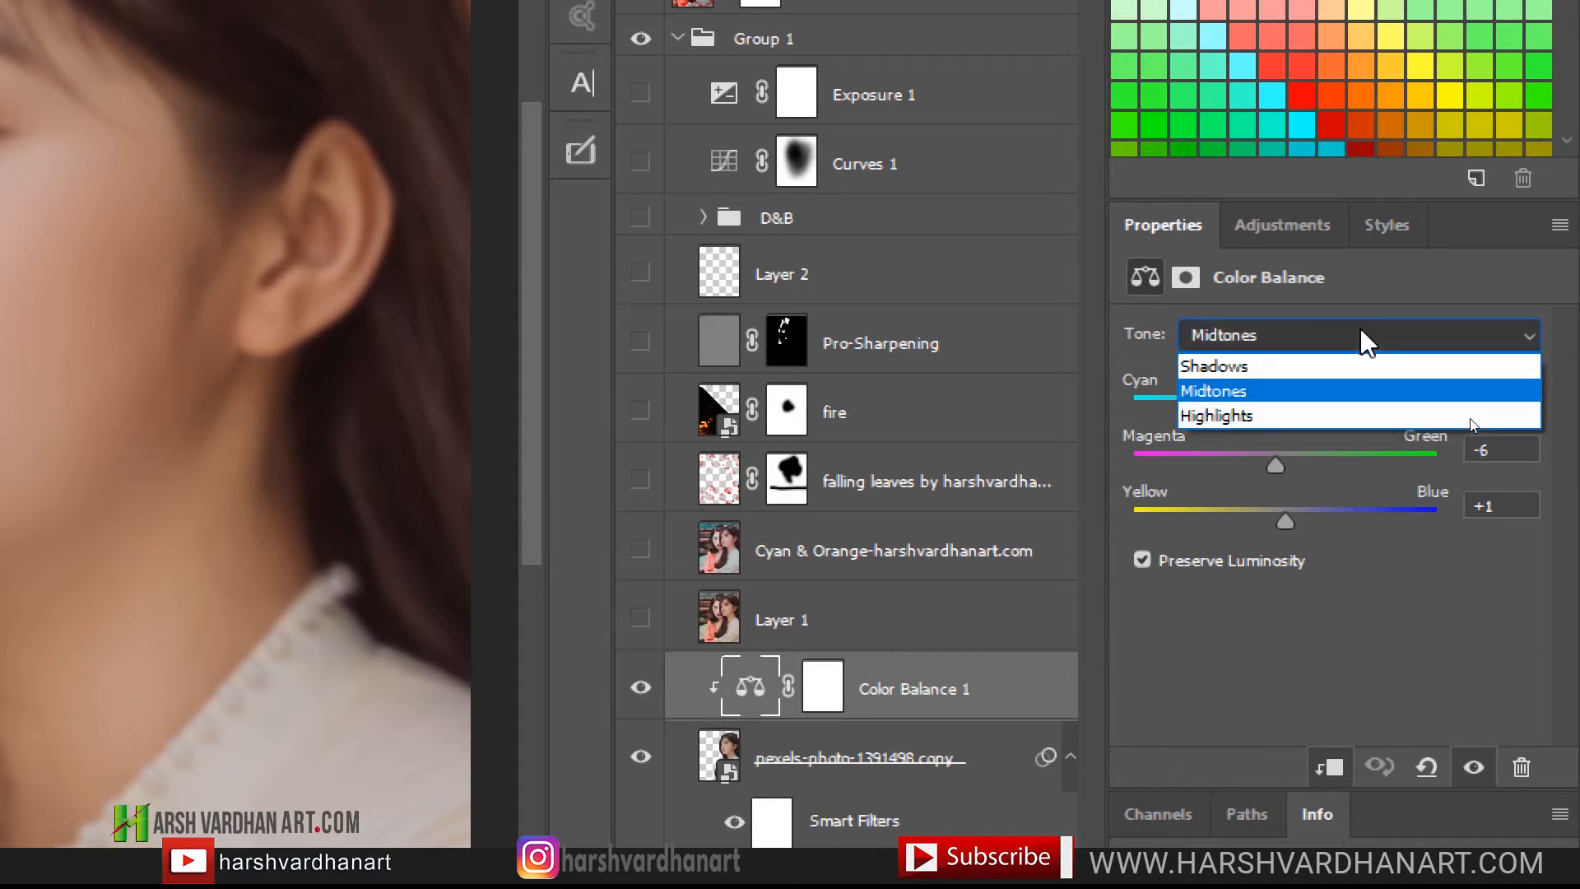
click(1293, 367)
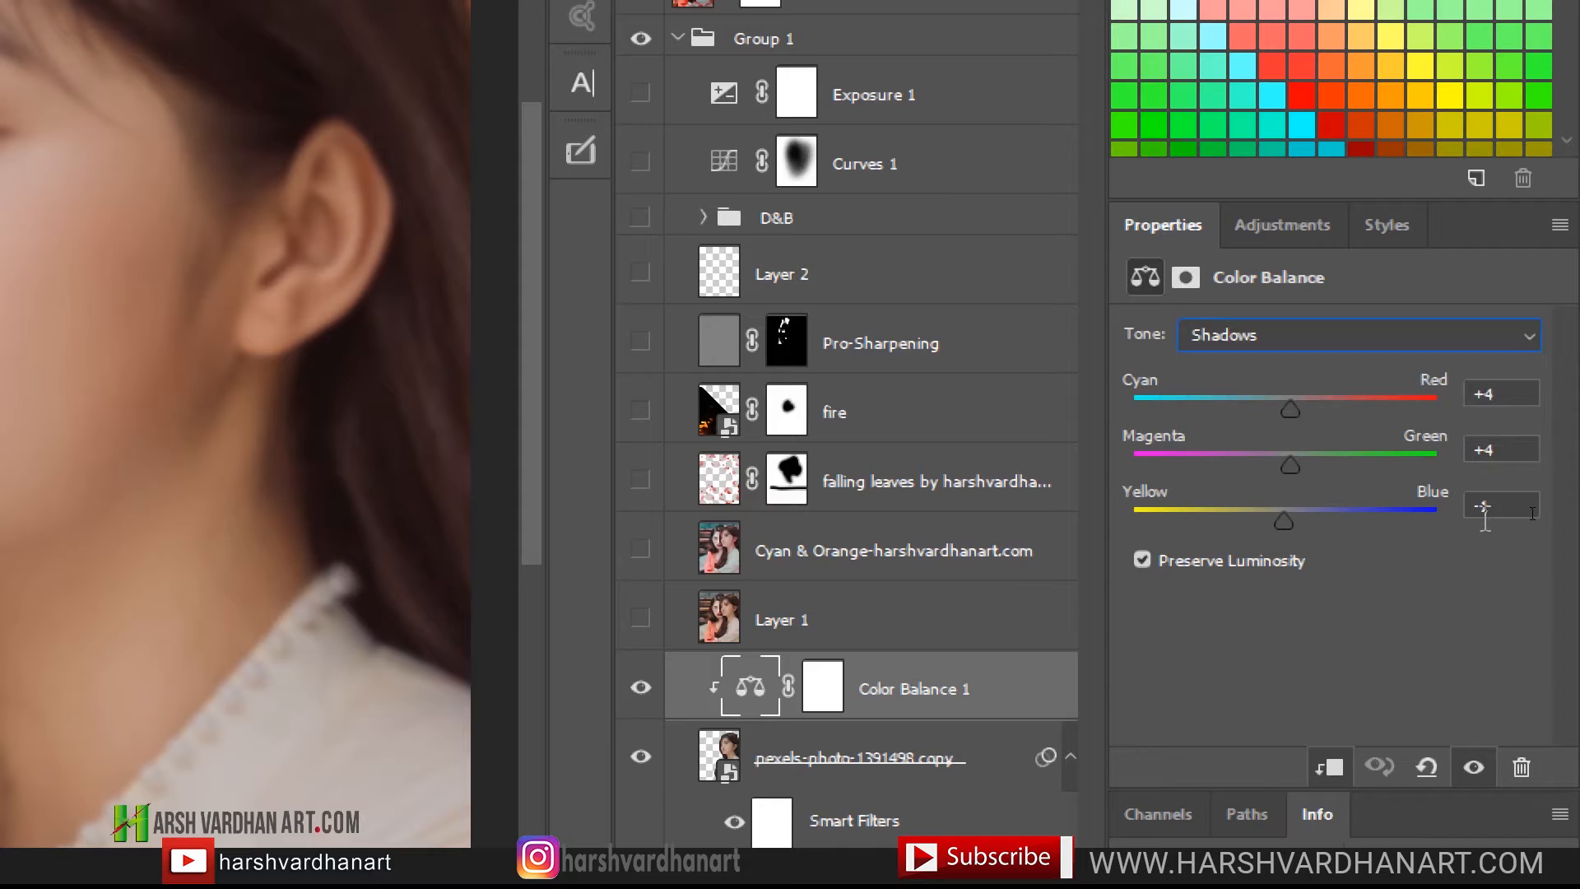
click(1307, 327)
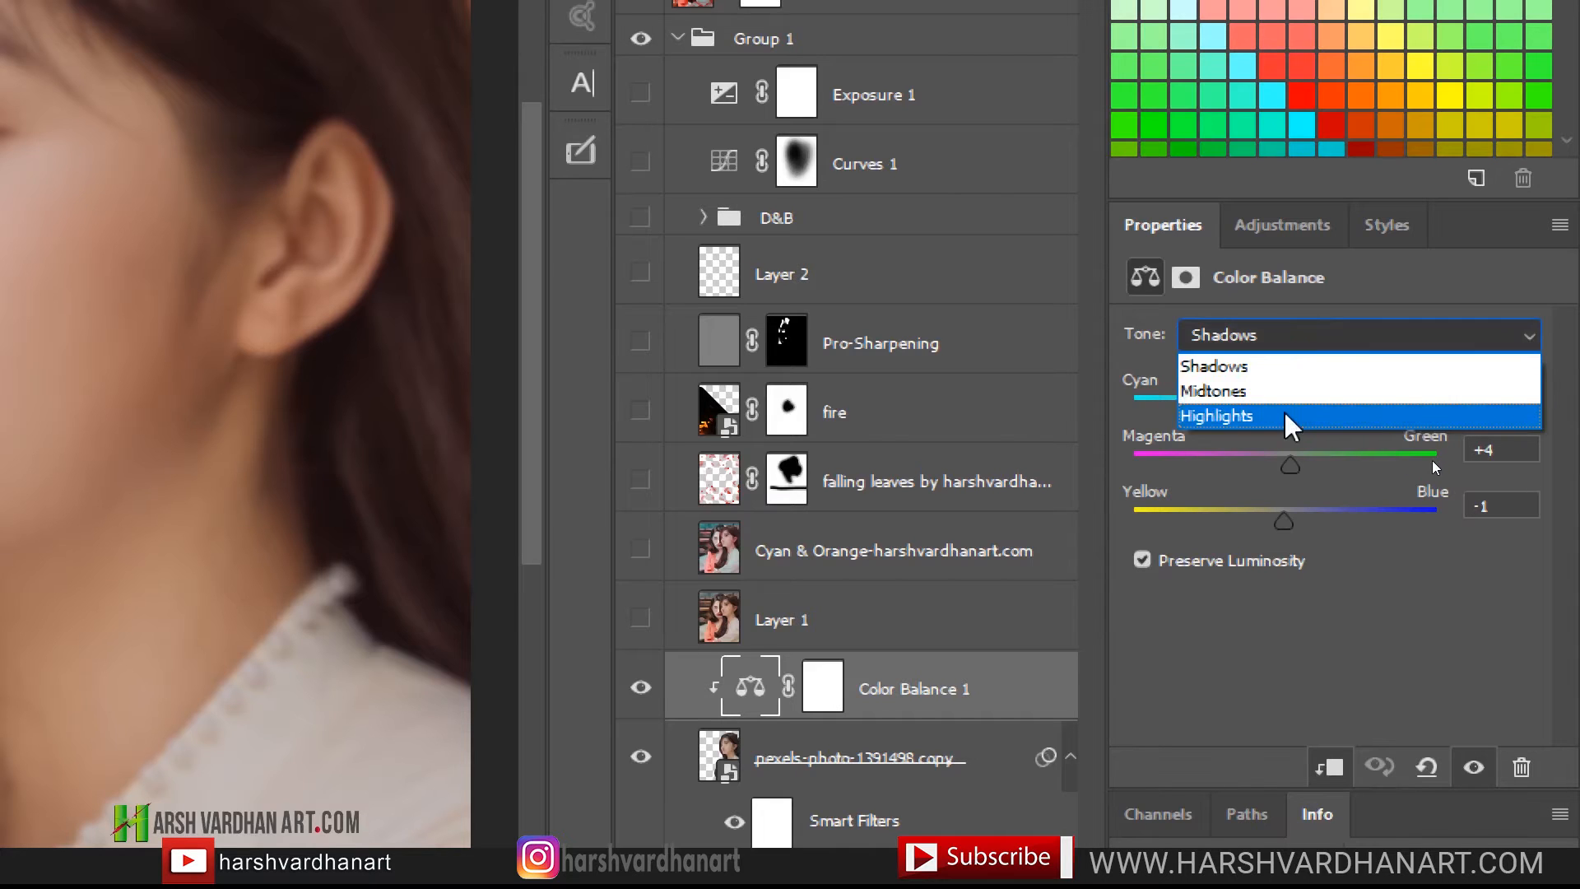
click(1285, 410)
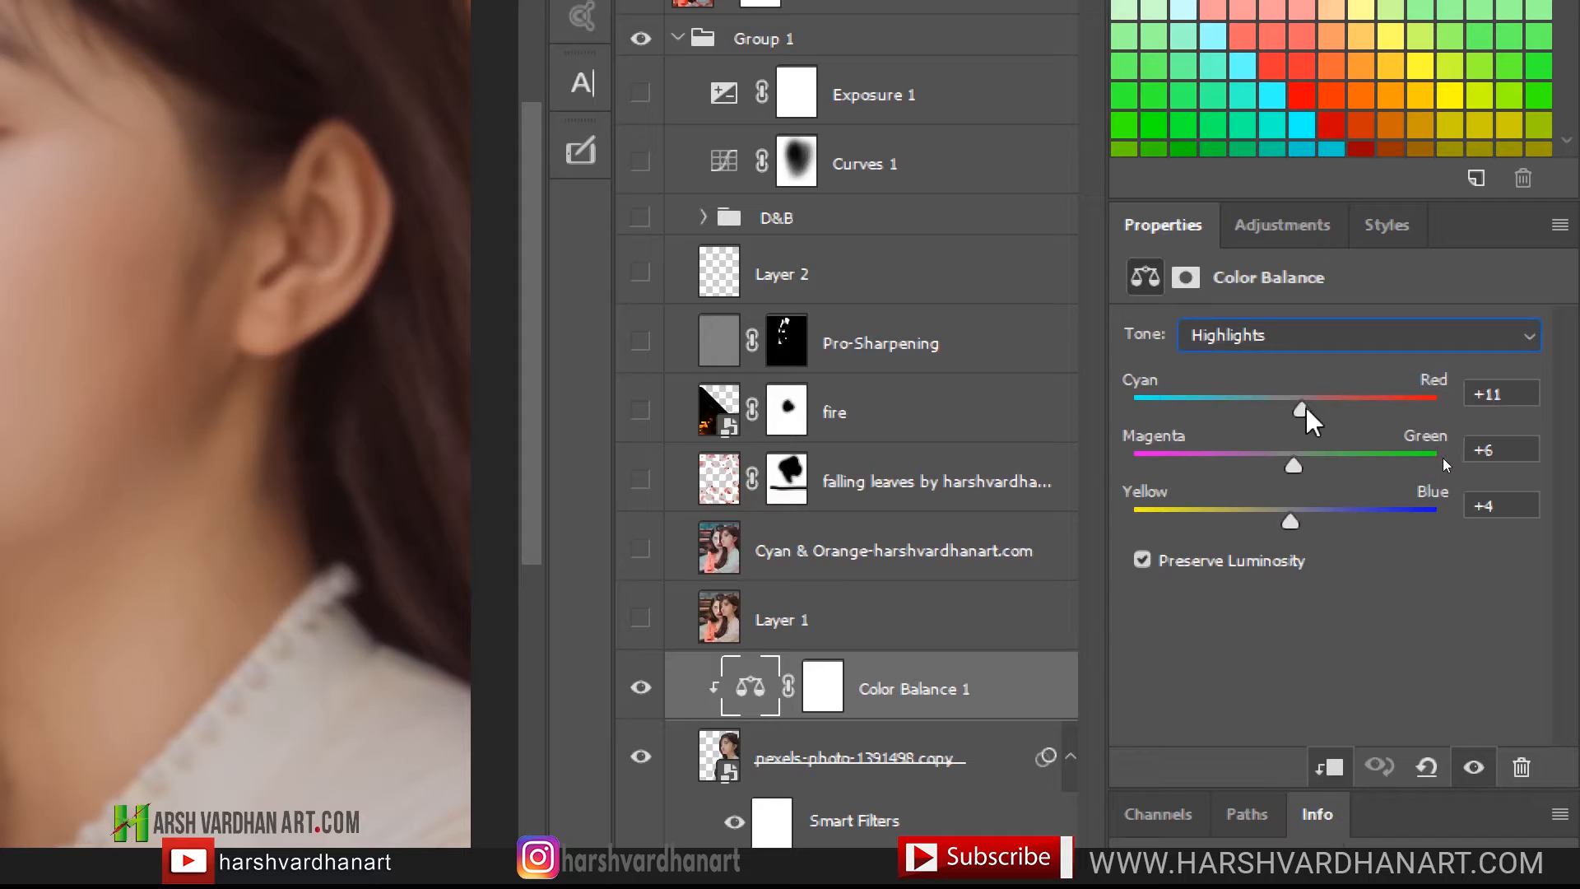
drag(1473, 450, 1519, 449)
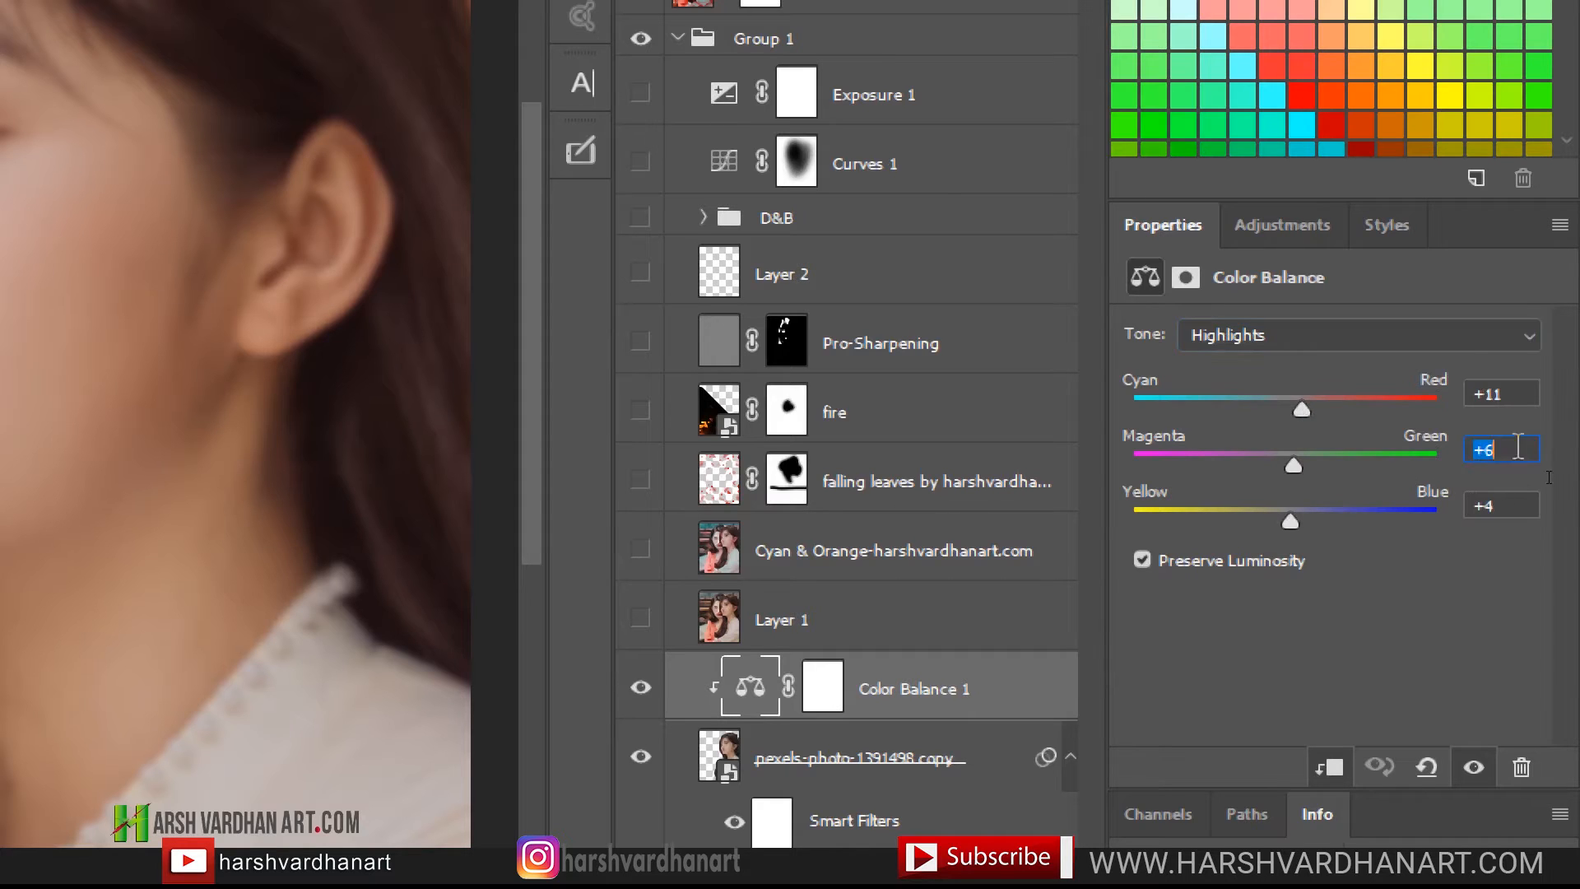
click(1497, 501)
drag(1497, 501, 1381, 523)
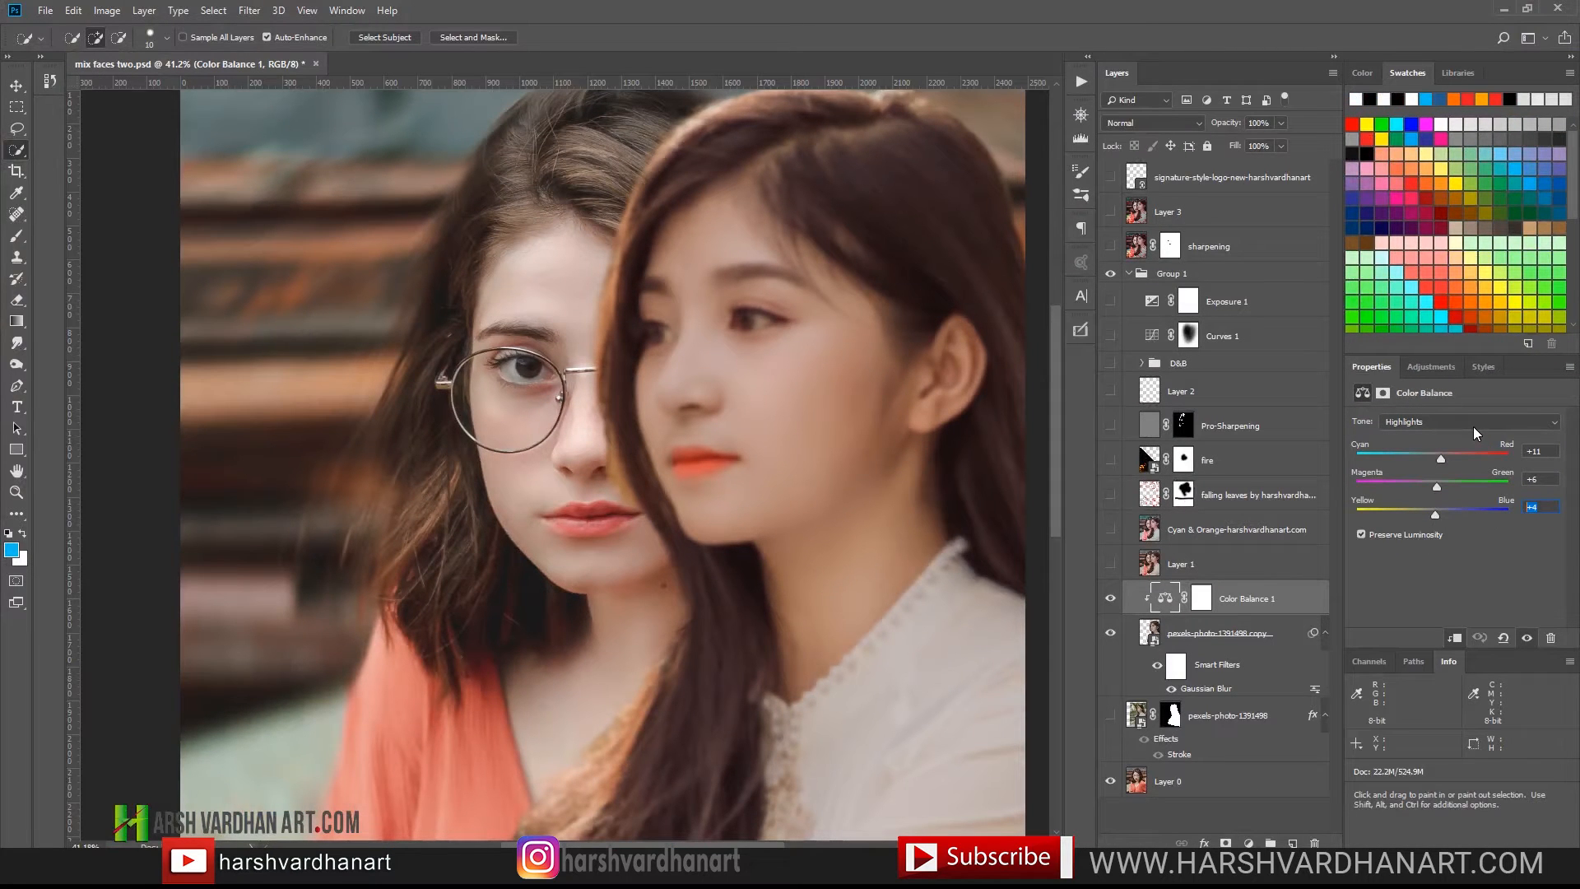
- Set the Cyan–Red value of the Color Balance 1 highlights to +12
drag(1545, 452, 1524, 452)
click(1544, 478)
drag(1547, 506, 1528, 507)
mouse_move(1453, 454)
mouse_down()
mouse_move(1332, 457)
mouse_move(1442, 459)
mouse_up()
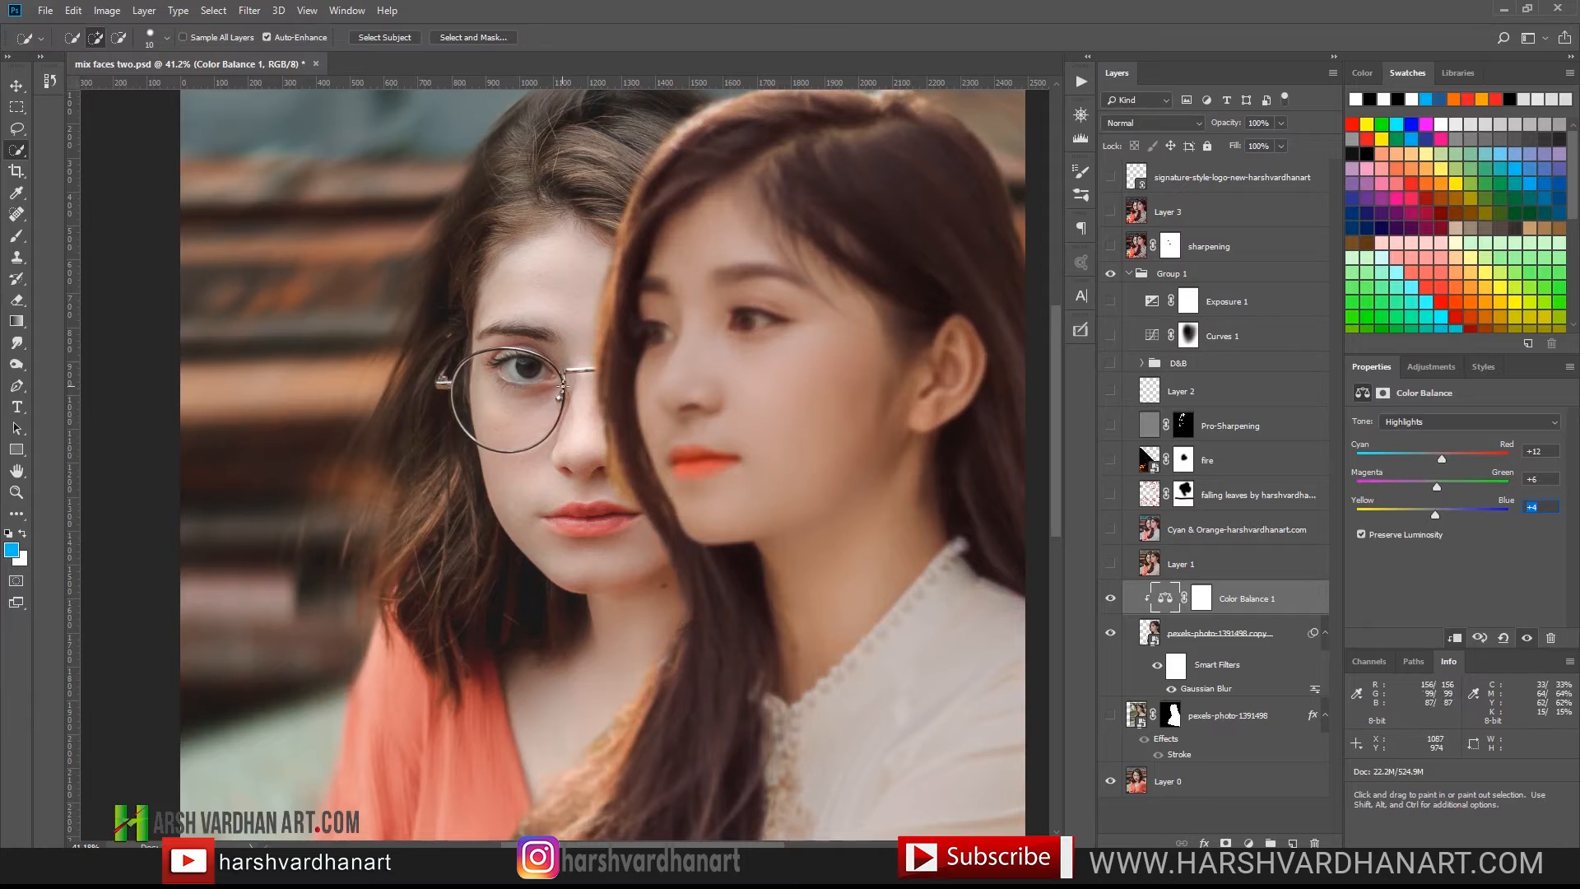
key(ctrl+space)
key(Return)
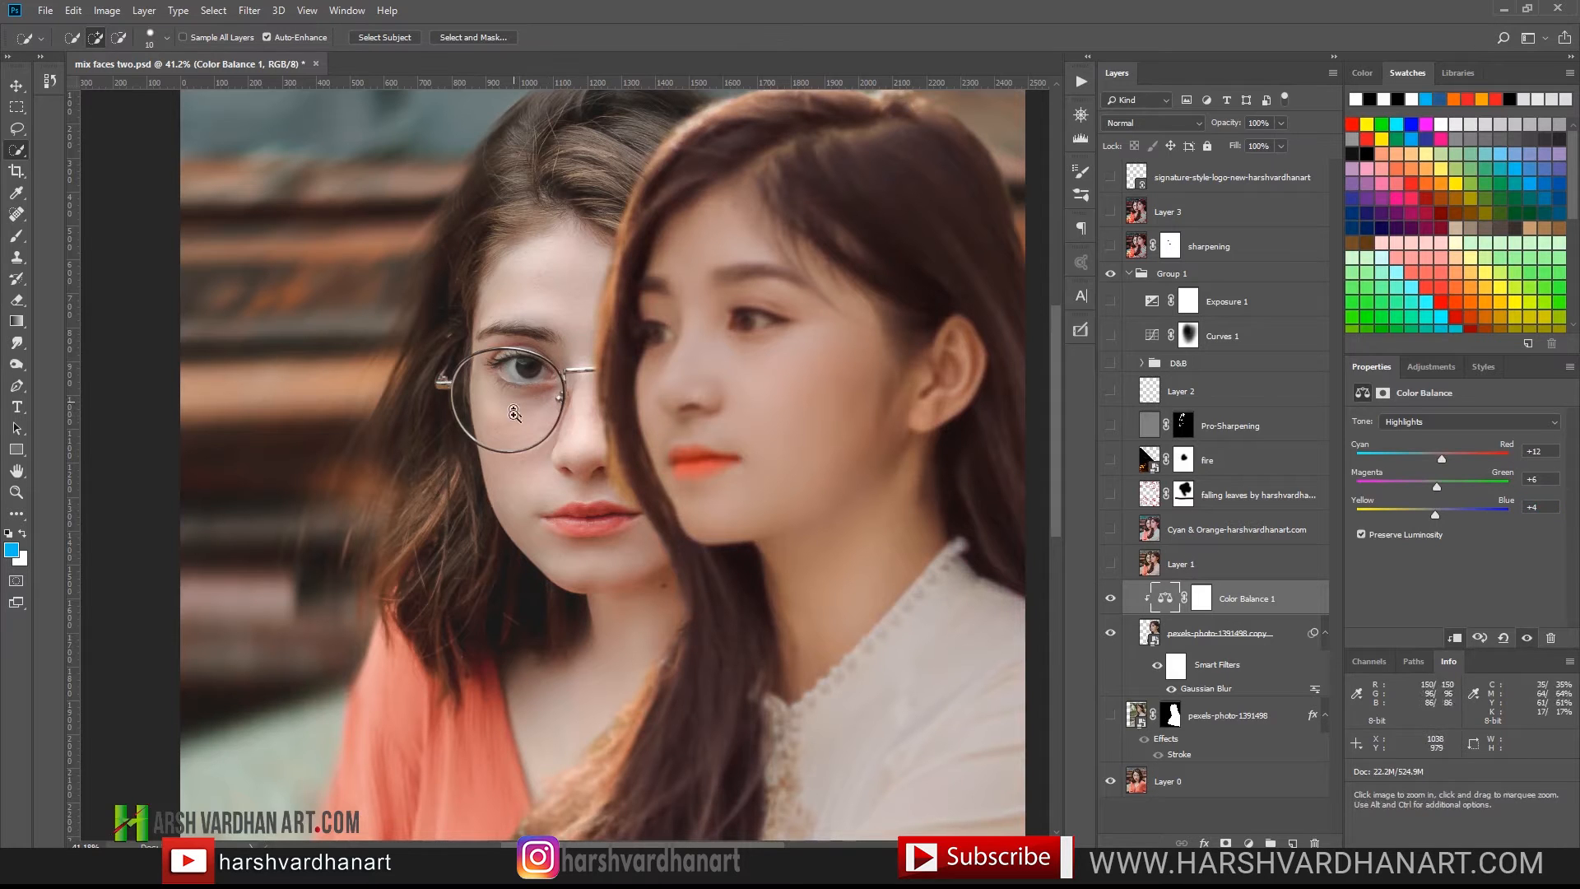
- Show and select the stamped copy Layer 1 above Color Balance 1
click(1110, 564)
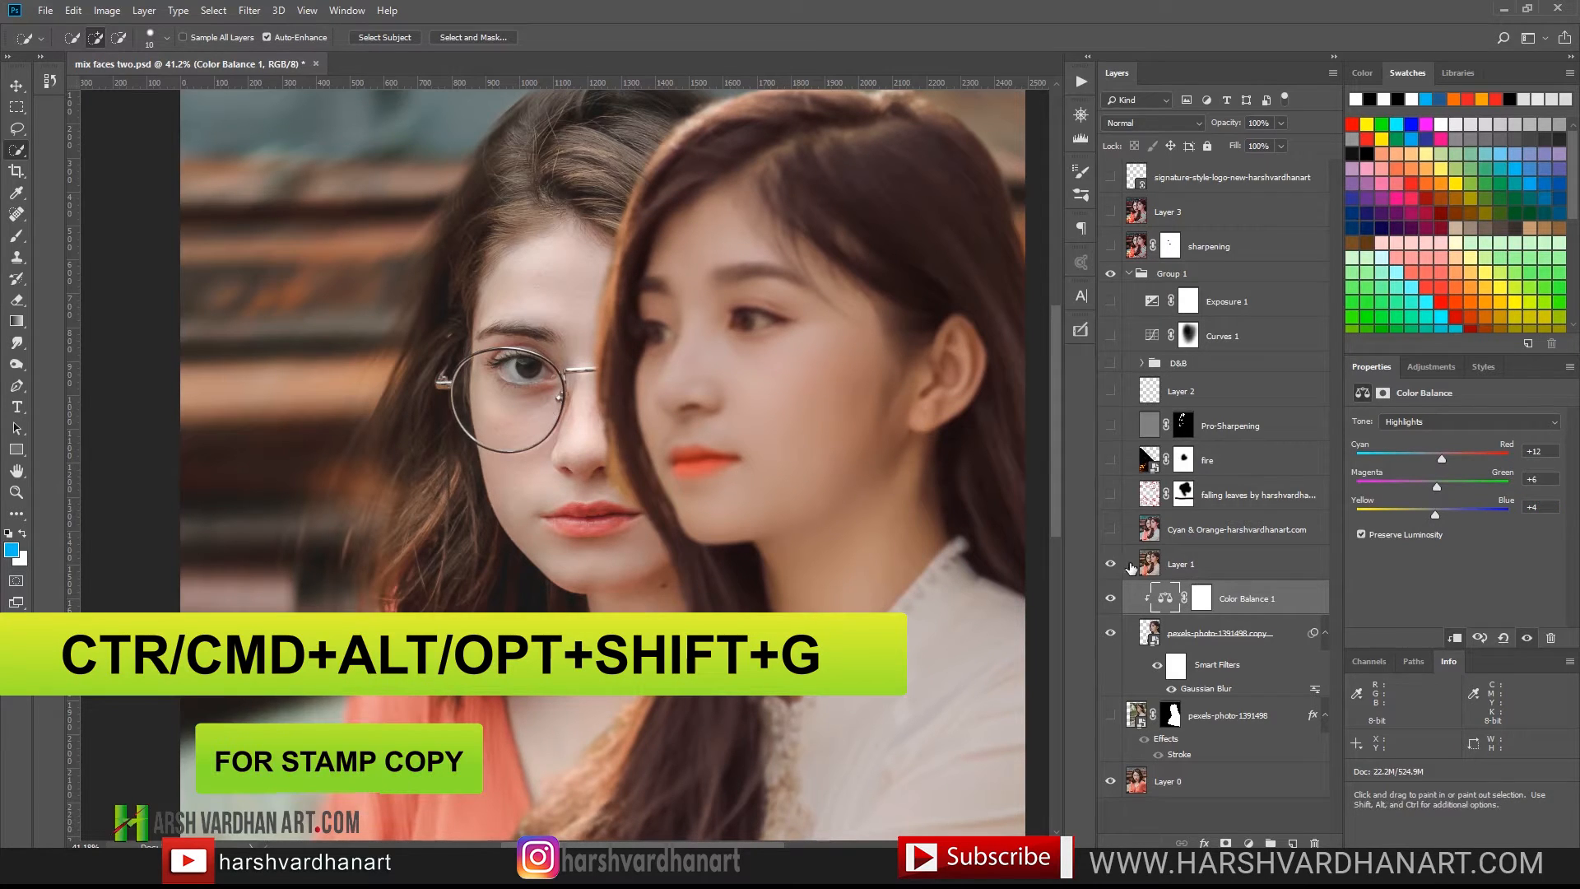
click(1150, 567)
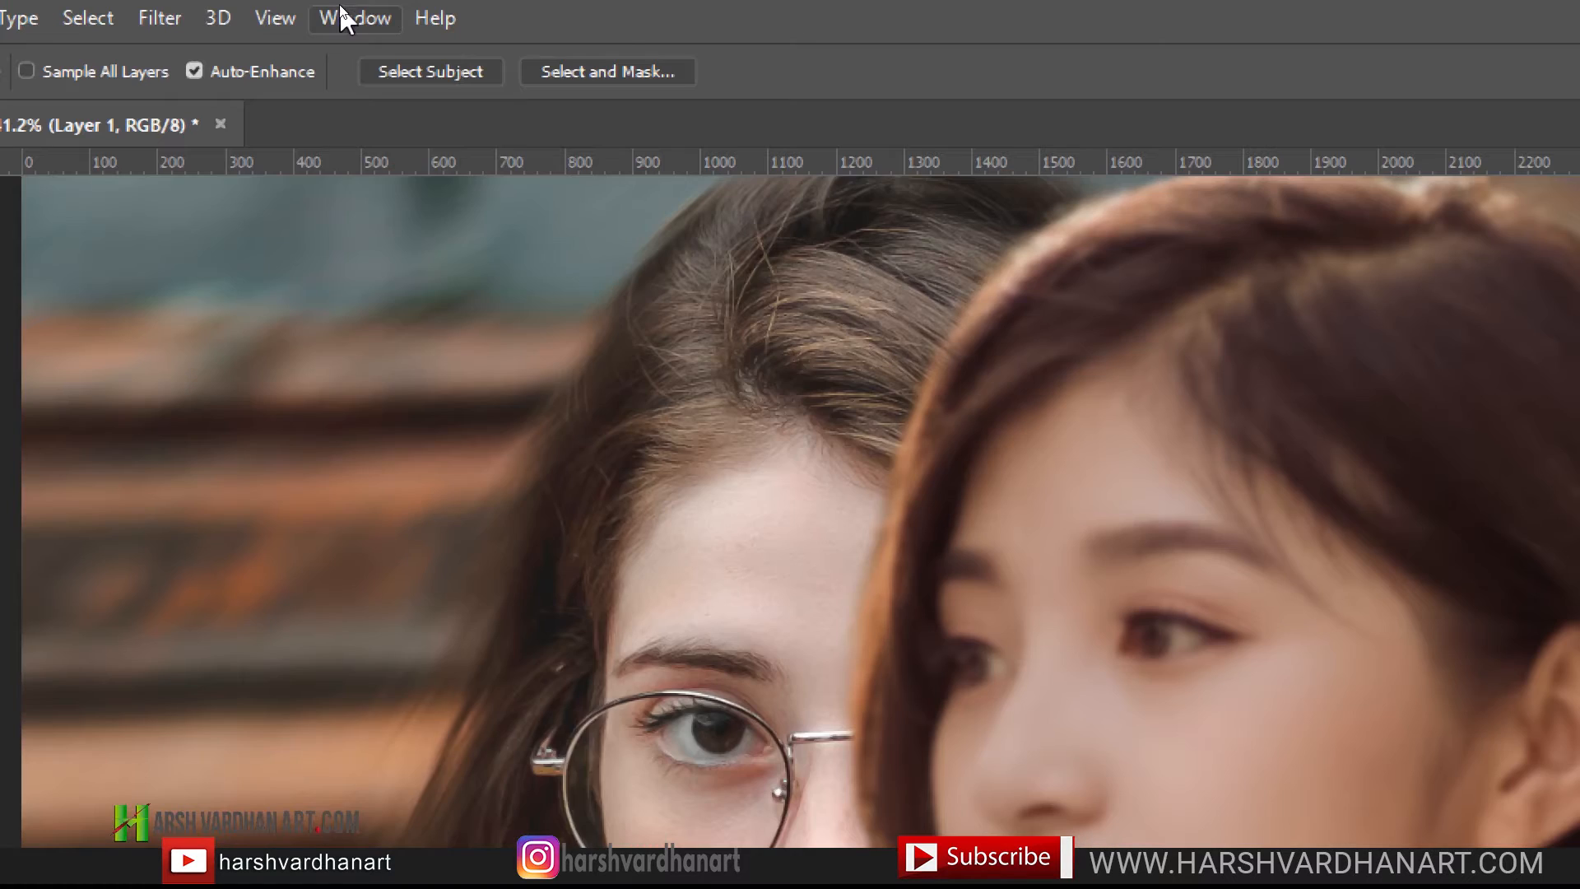
- Browse the Photoshop actions with the Watermark set collapsed, search the loadable action files for "cyan", and leave without loading one
click(341, 11)
mouse_move(351, 29)
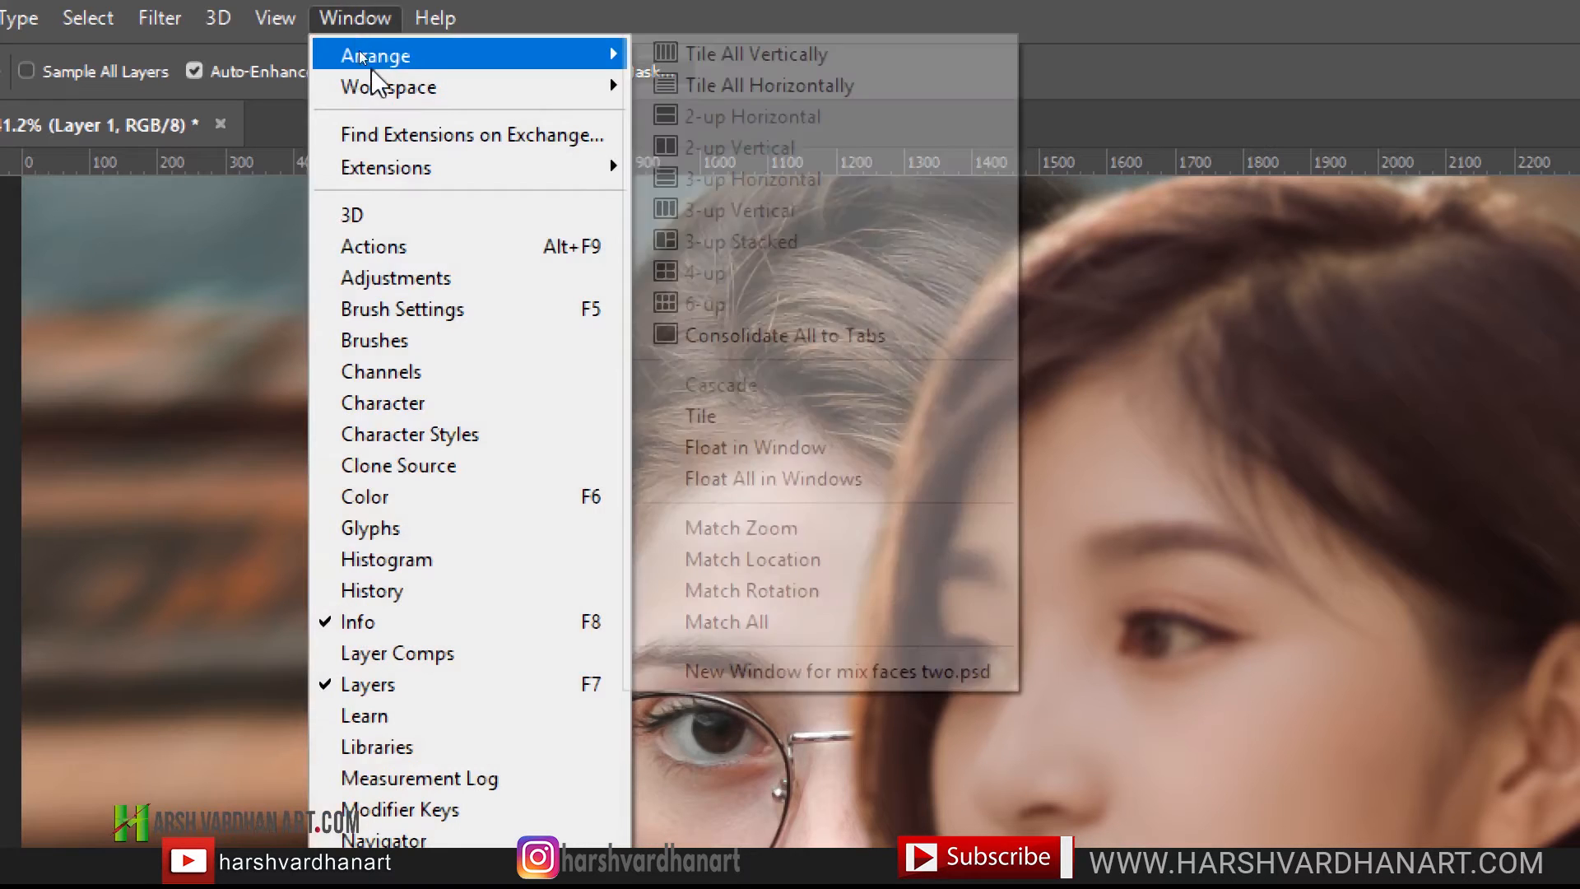
click(406, 246)
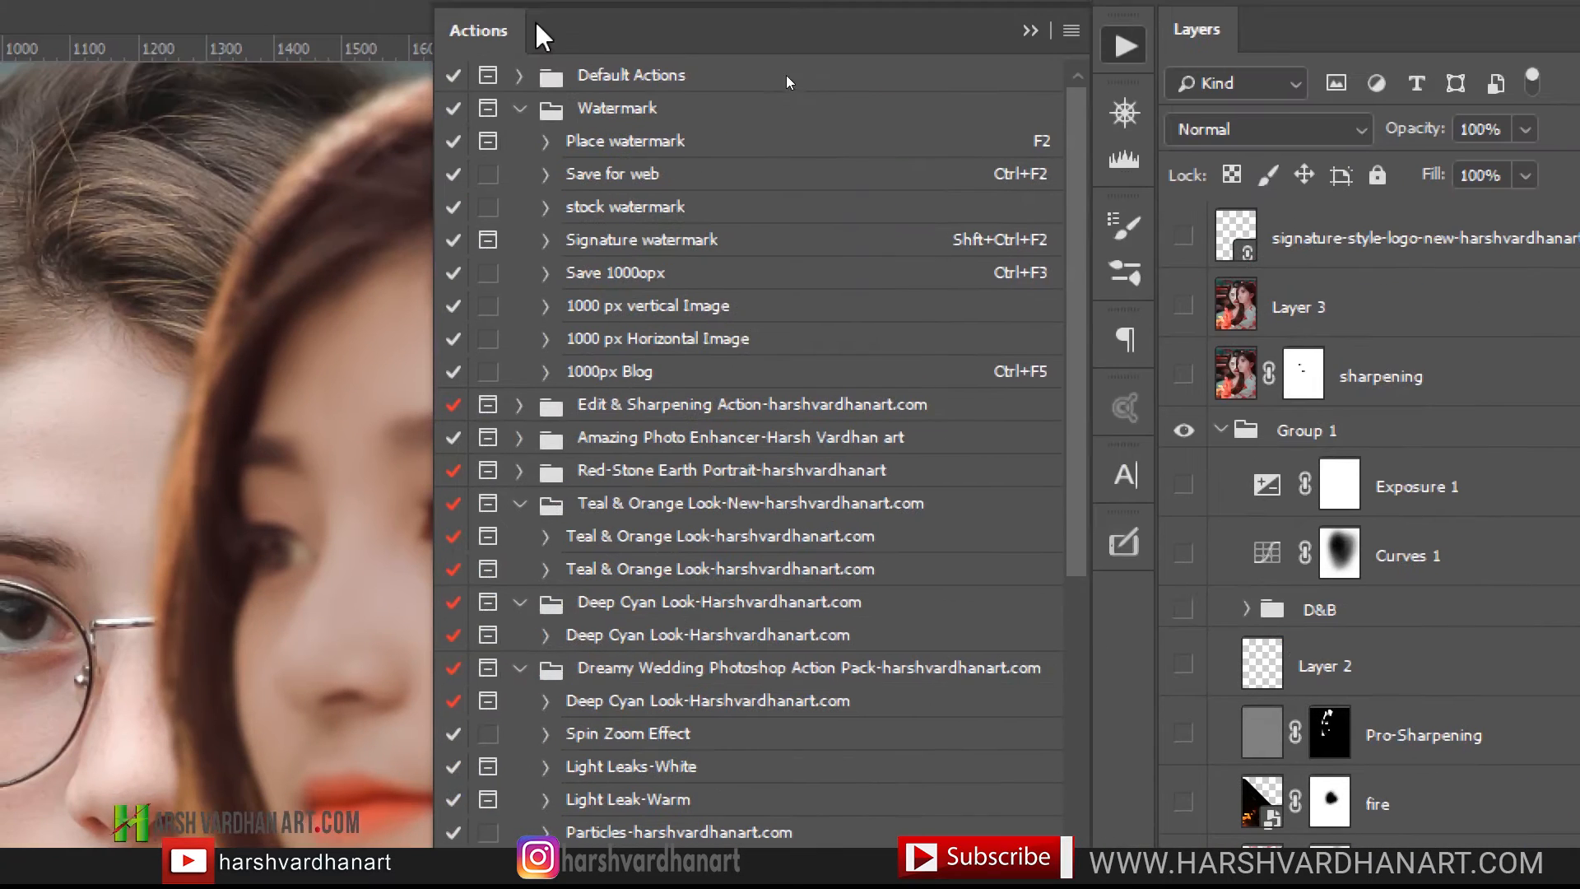
click(519, 108)
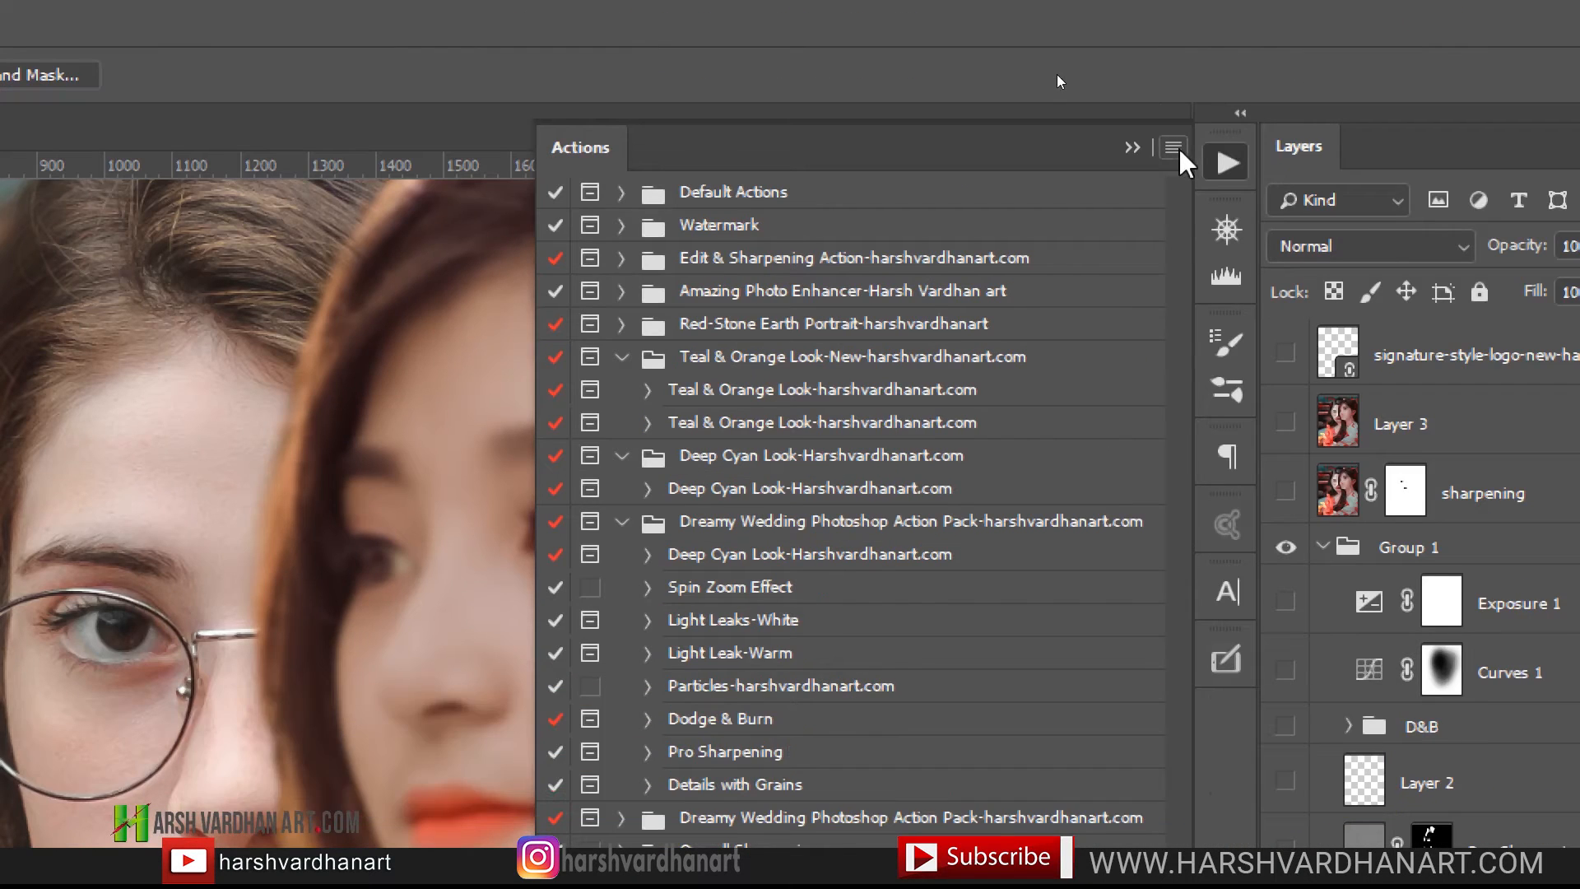
click(1179, 148)
click(1174, 148)
click(1174, 148)
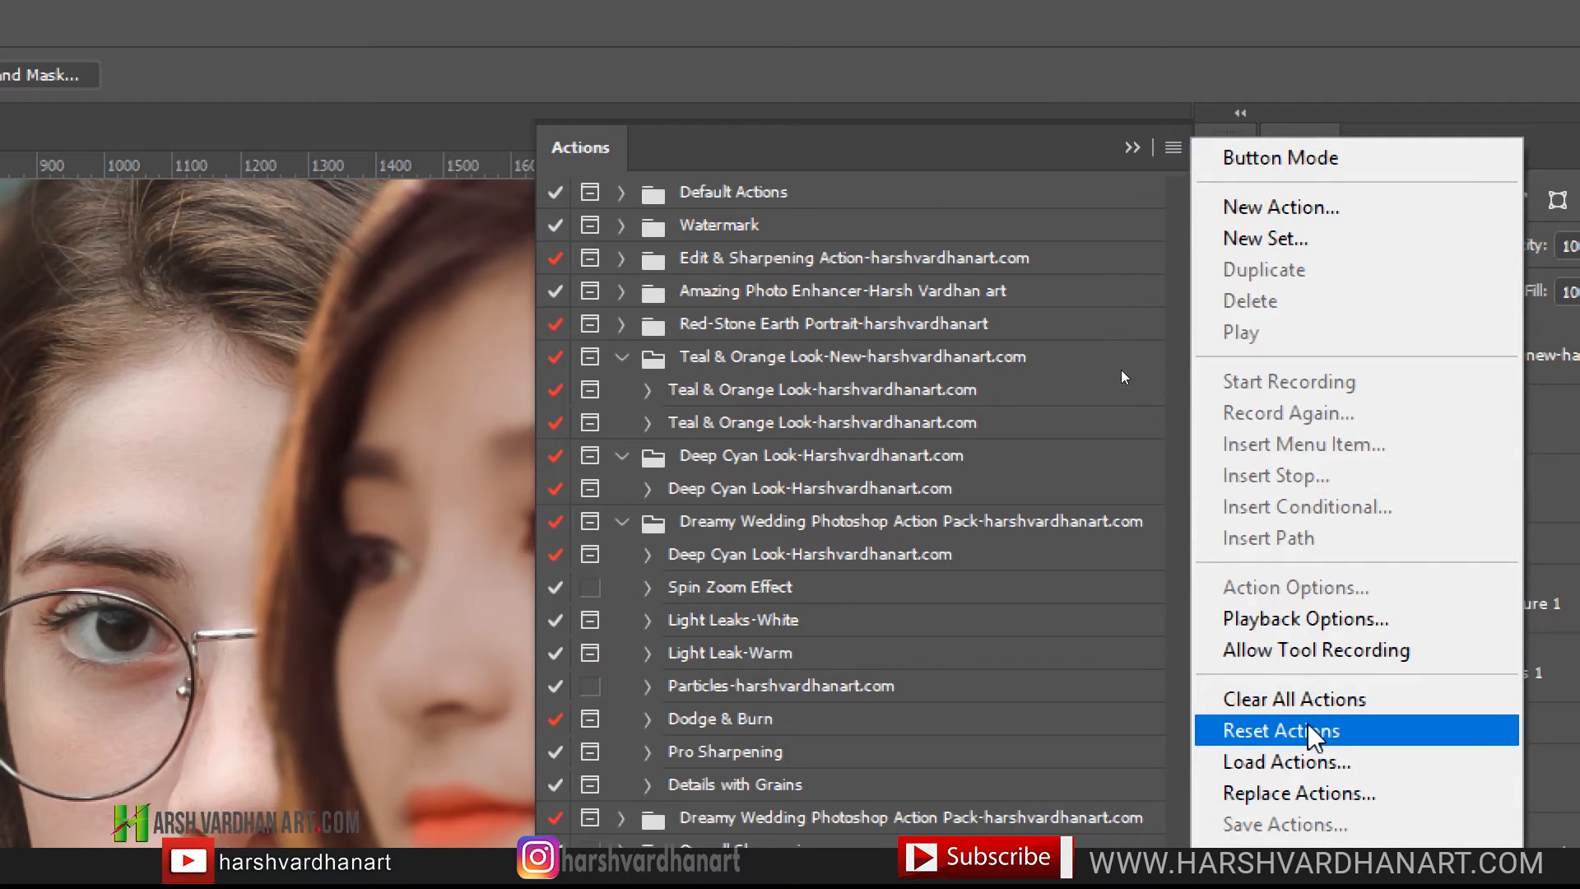
click(1310, 764)
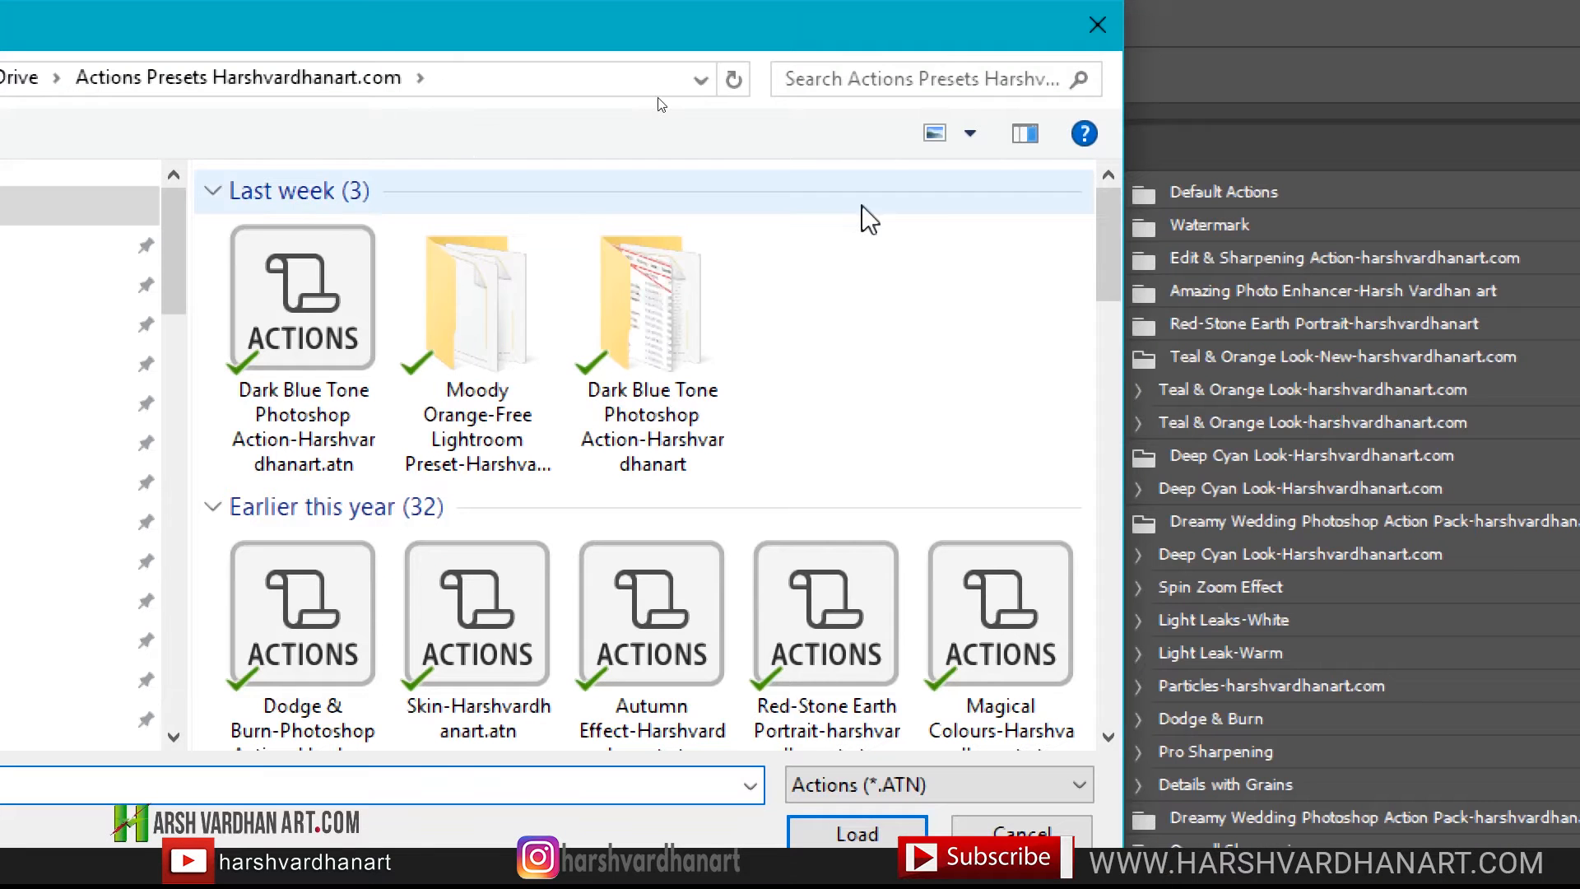
click(856, 68)
text(cyan)
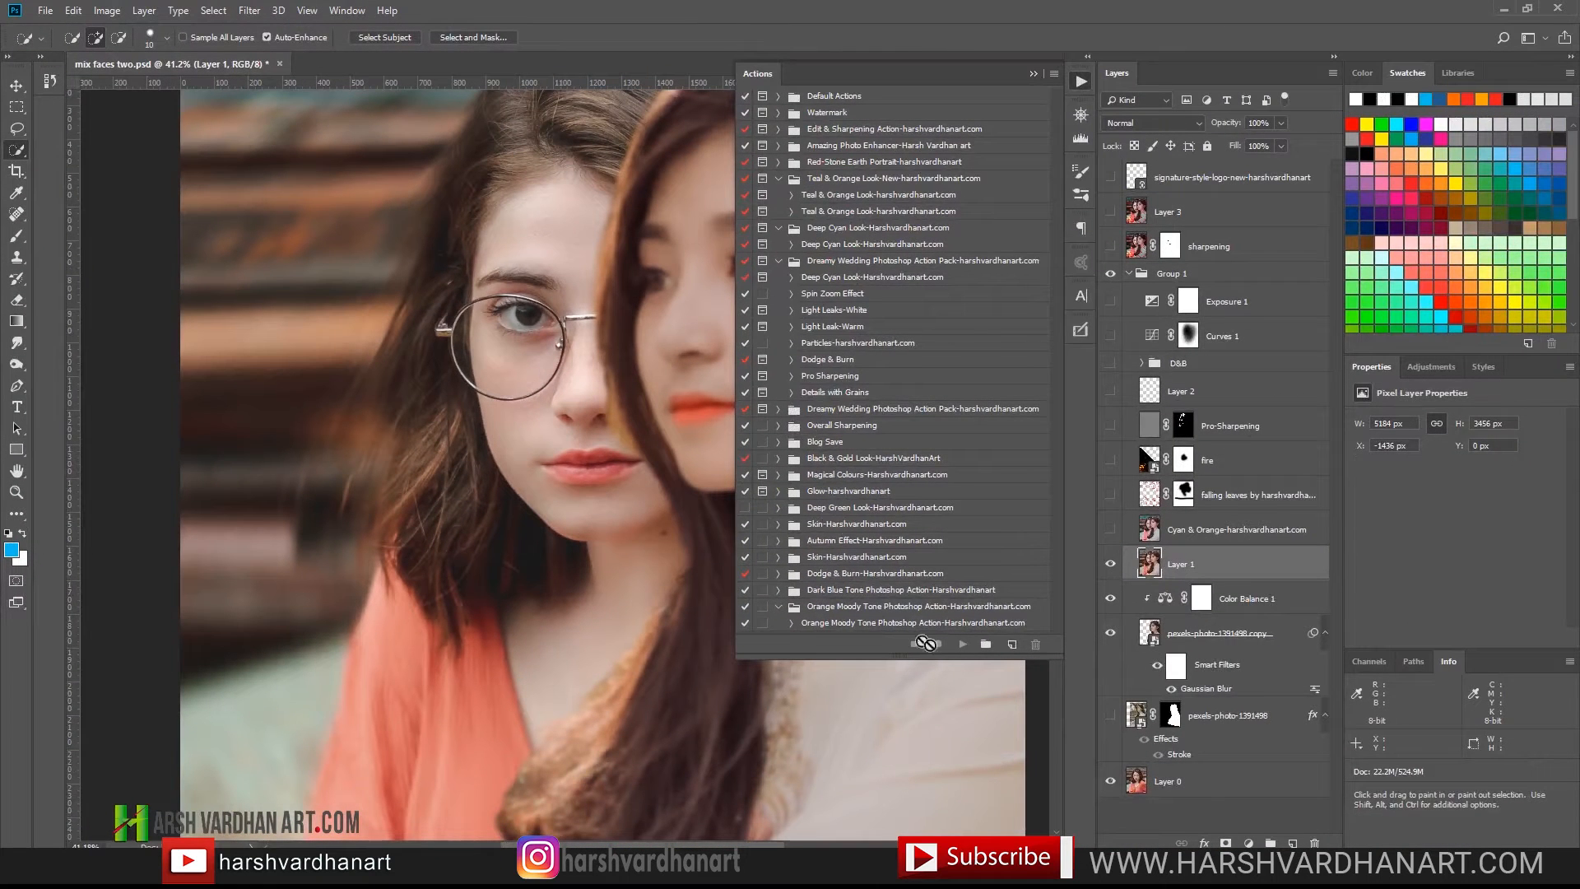
click(1080, 82)
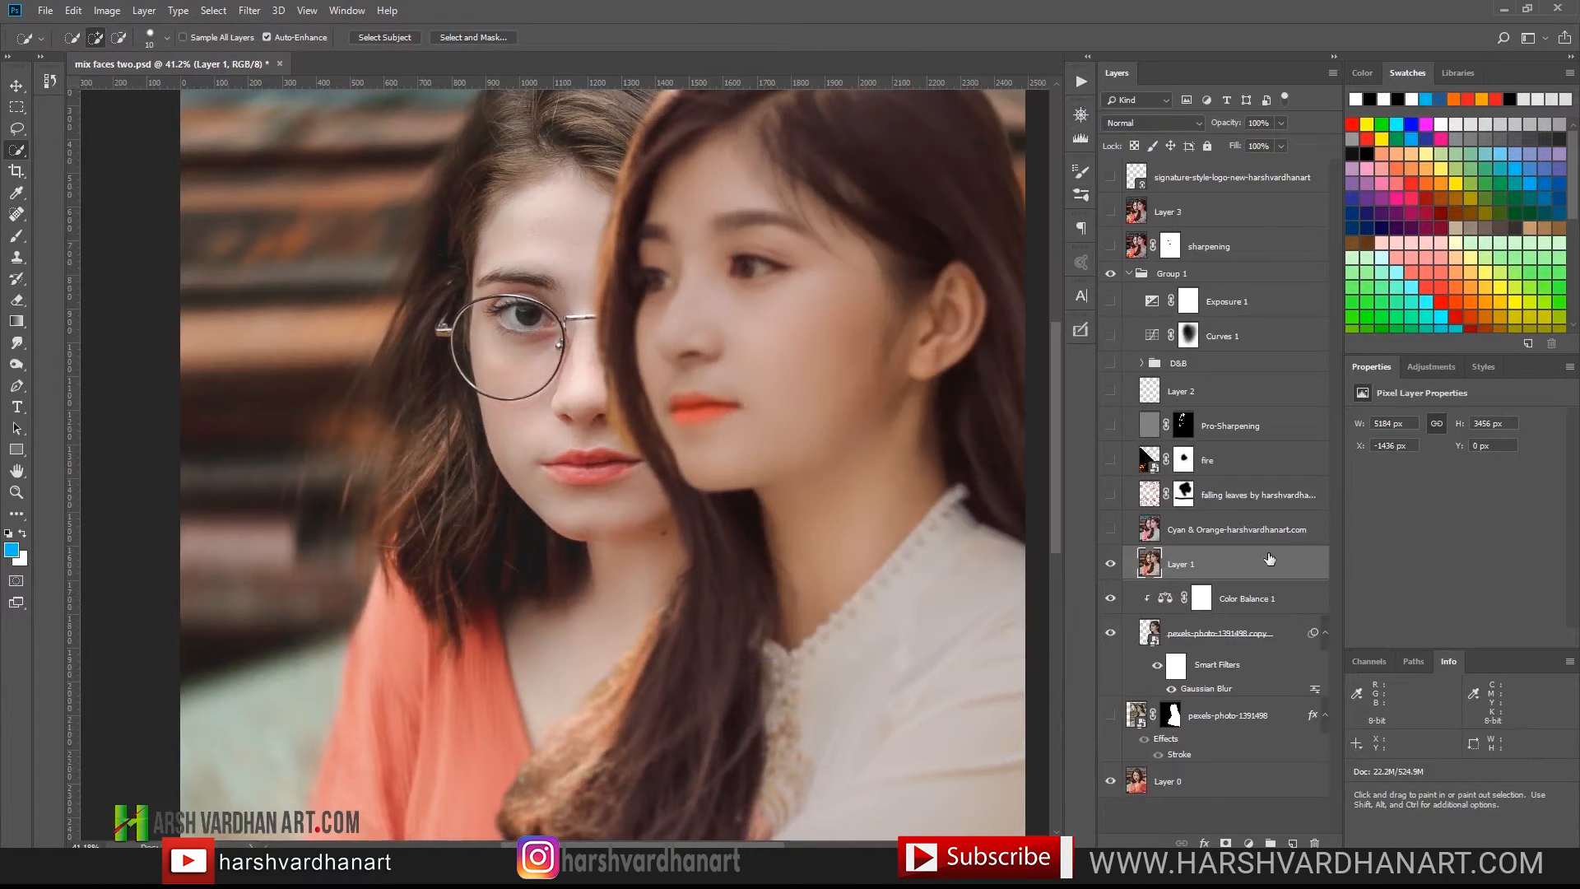
- Show the Cyan & Orange-harshvardhanart.com layer with the whole image fitted in view
key(ctrl+0)
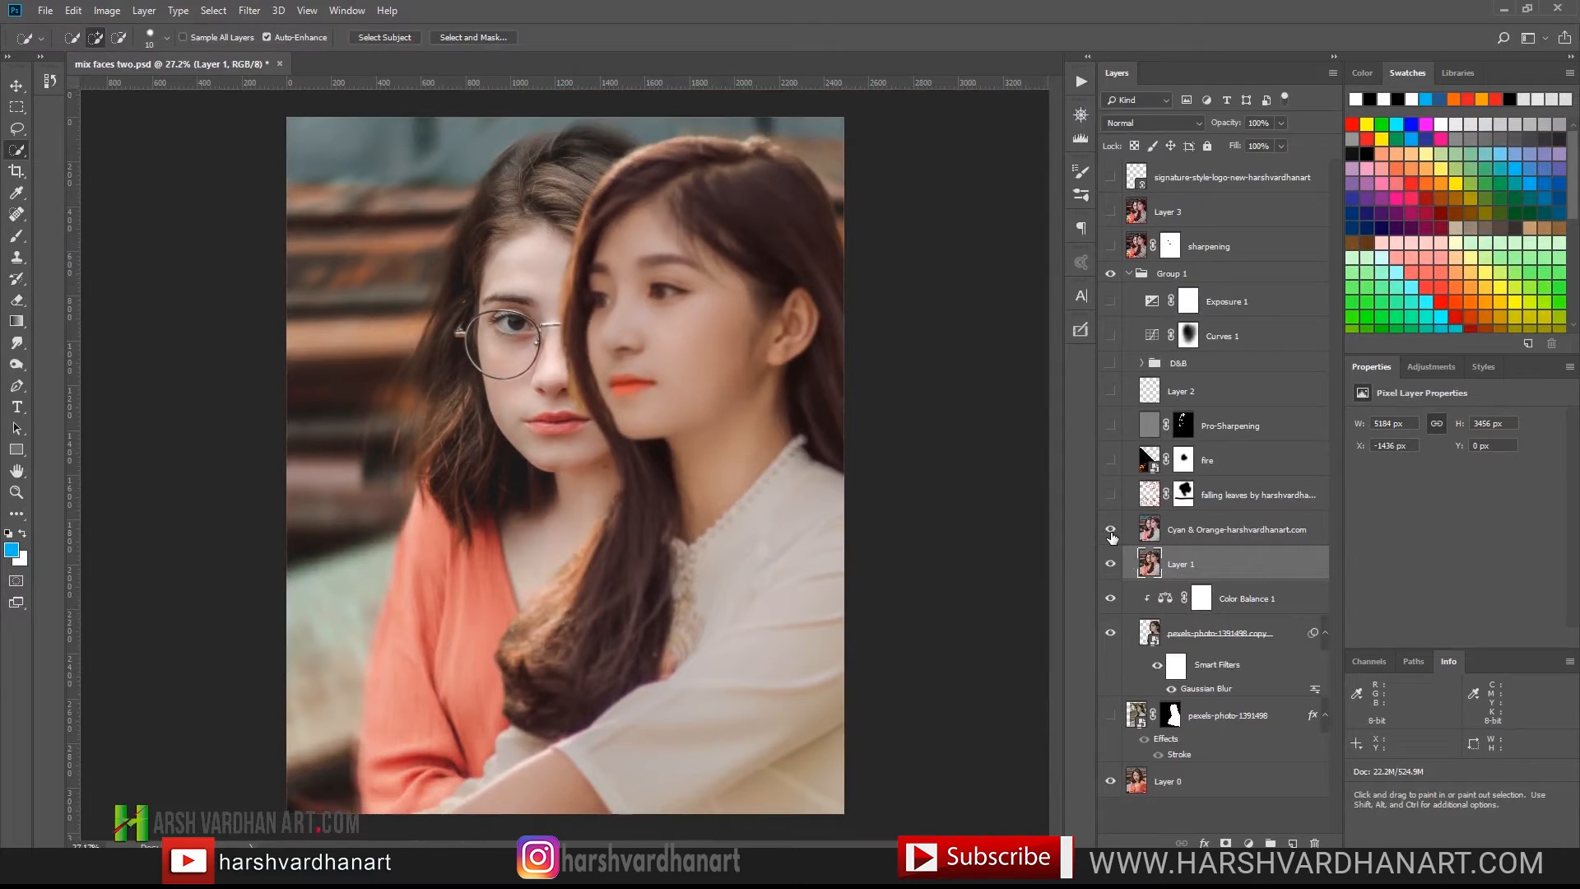
click(1110, 530)
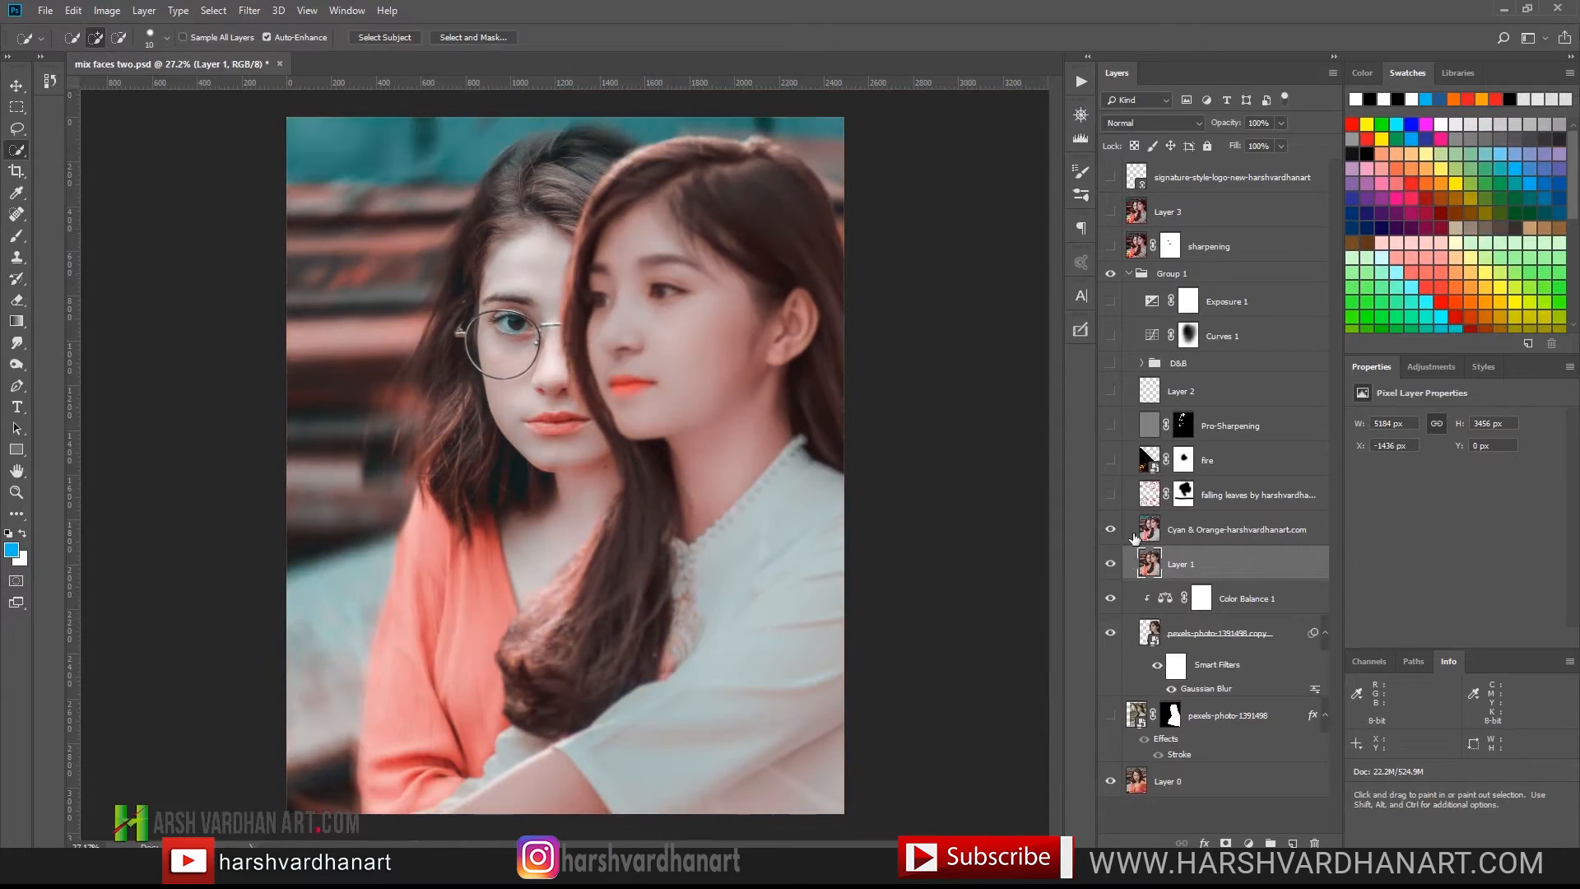
- Select the Cyan & Orange-harshvardhanart.com layer and toggle its visibility to compare the colour look, leaving it shown
click(1141, 539)
click(1110, 533)
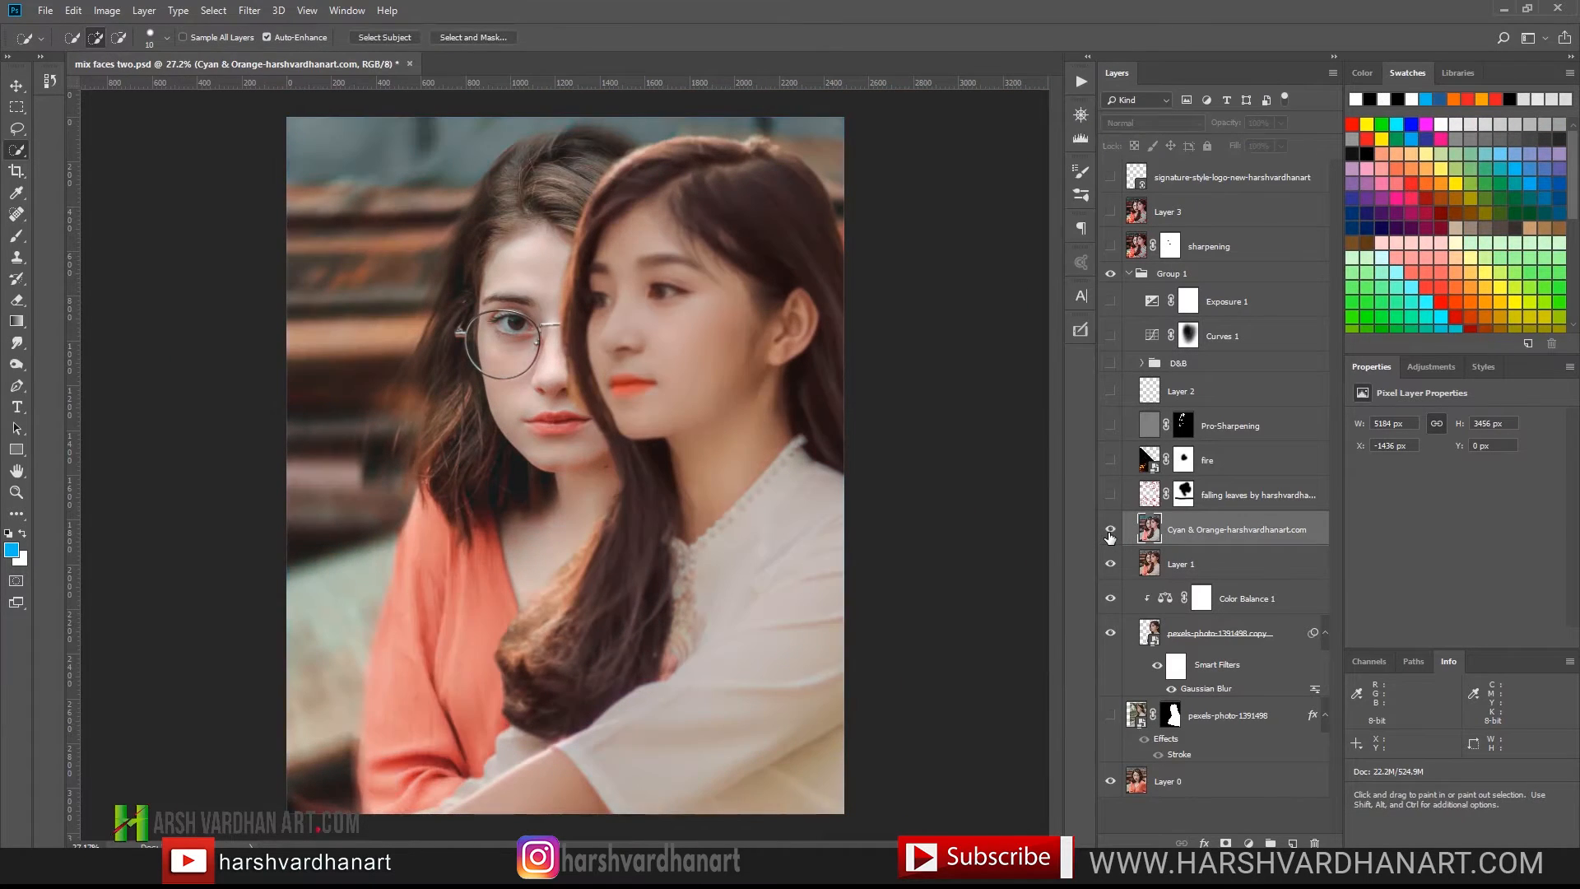
click(1110, 533)
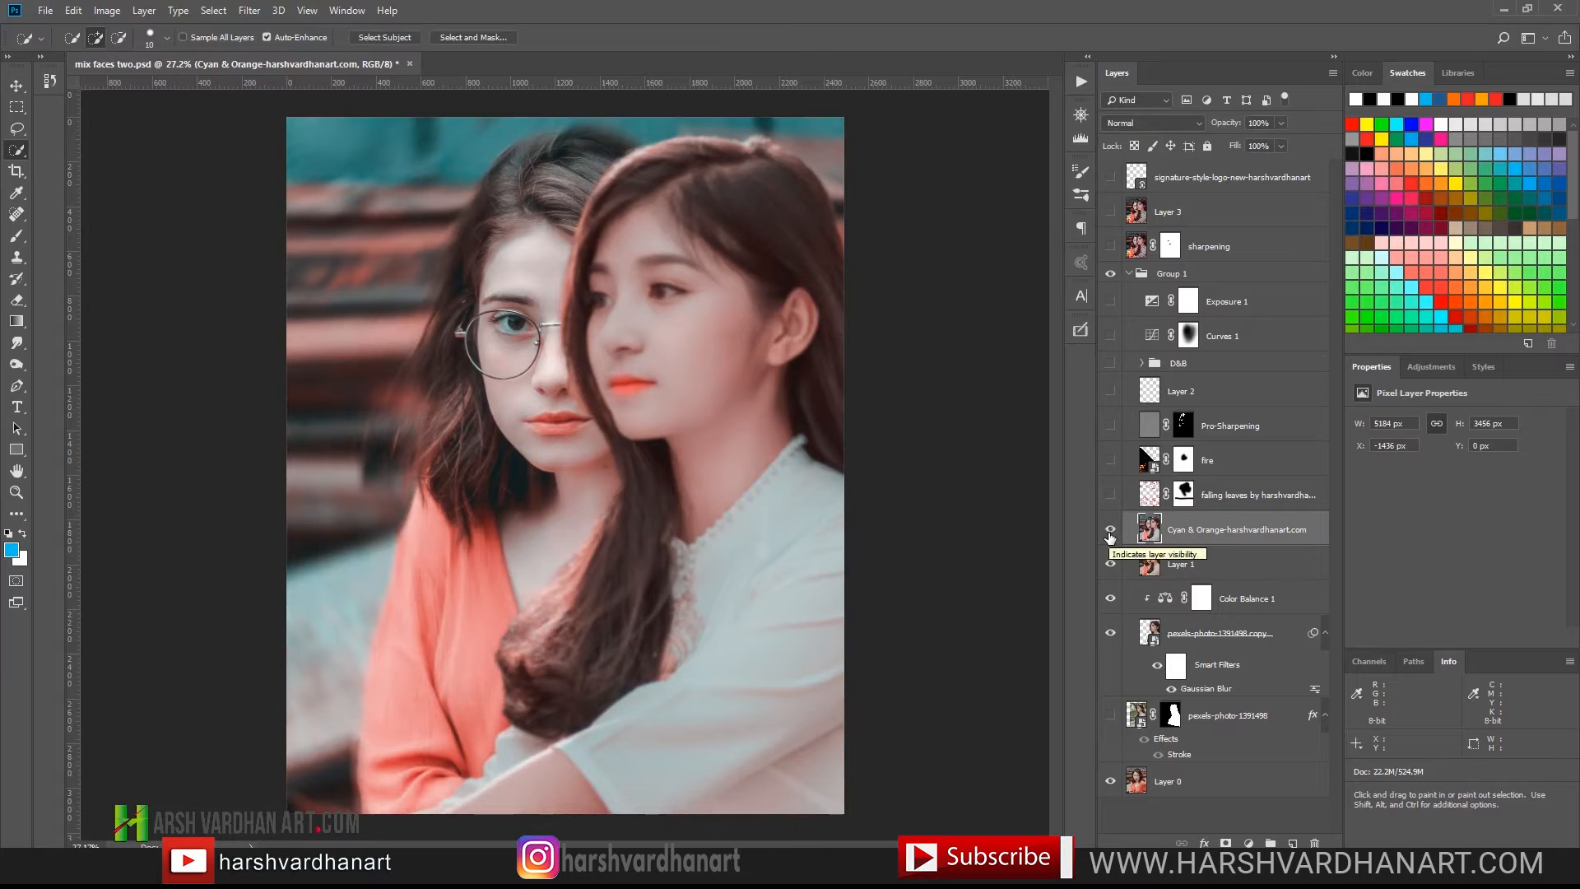
click(1110, 534)
click(1110, 534)
- Show the falling leaves layer, select its mask with black as foreground colour, and compare the faces with the mask disabled and enabled
click(1110, 494)
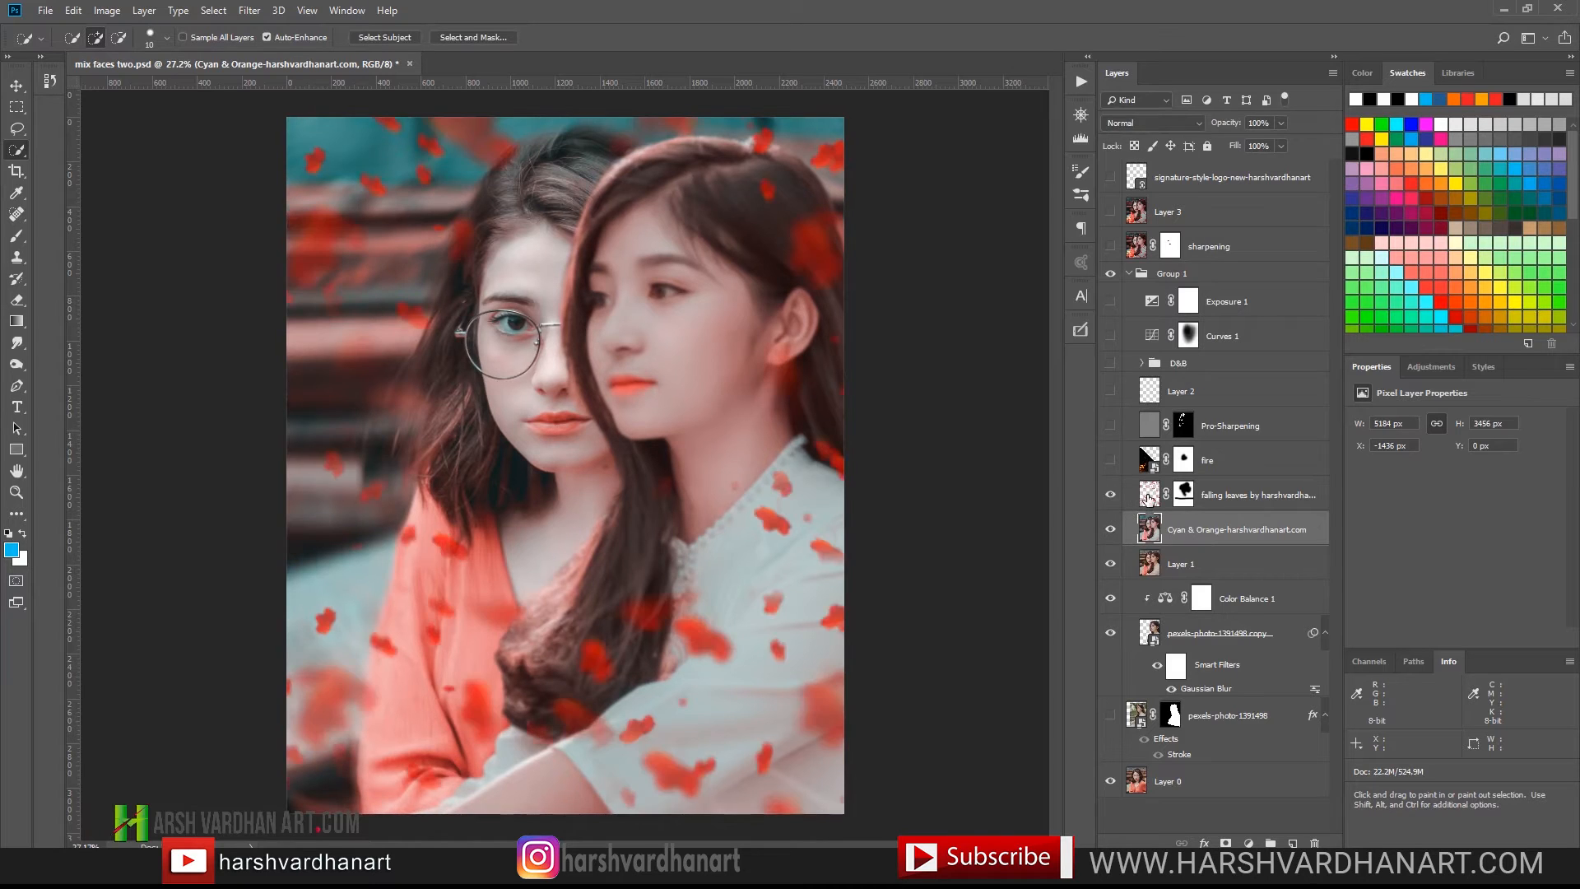
shift+click(1184, 493)
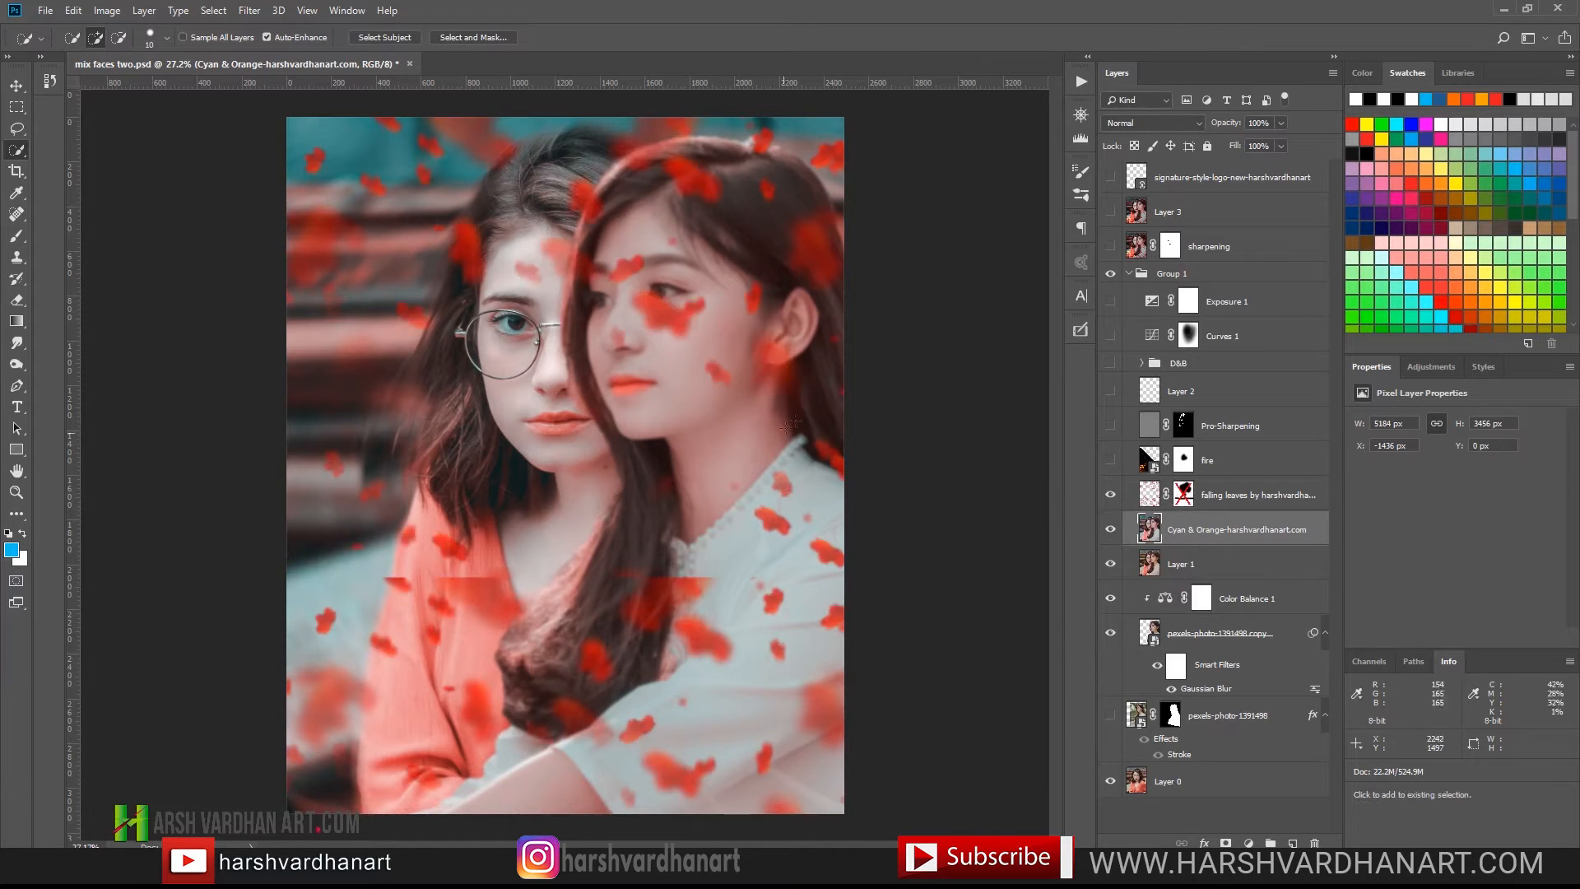
shift+click(1184, 495)
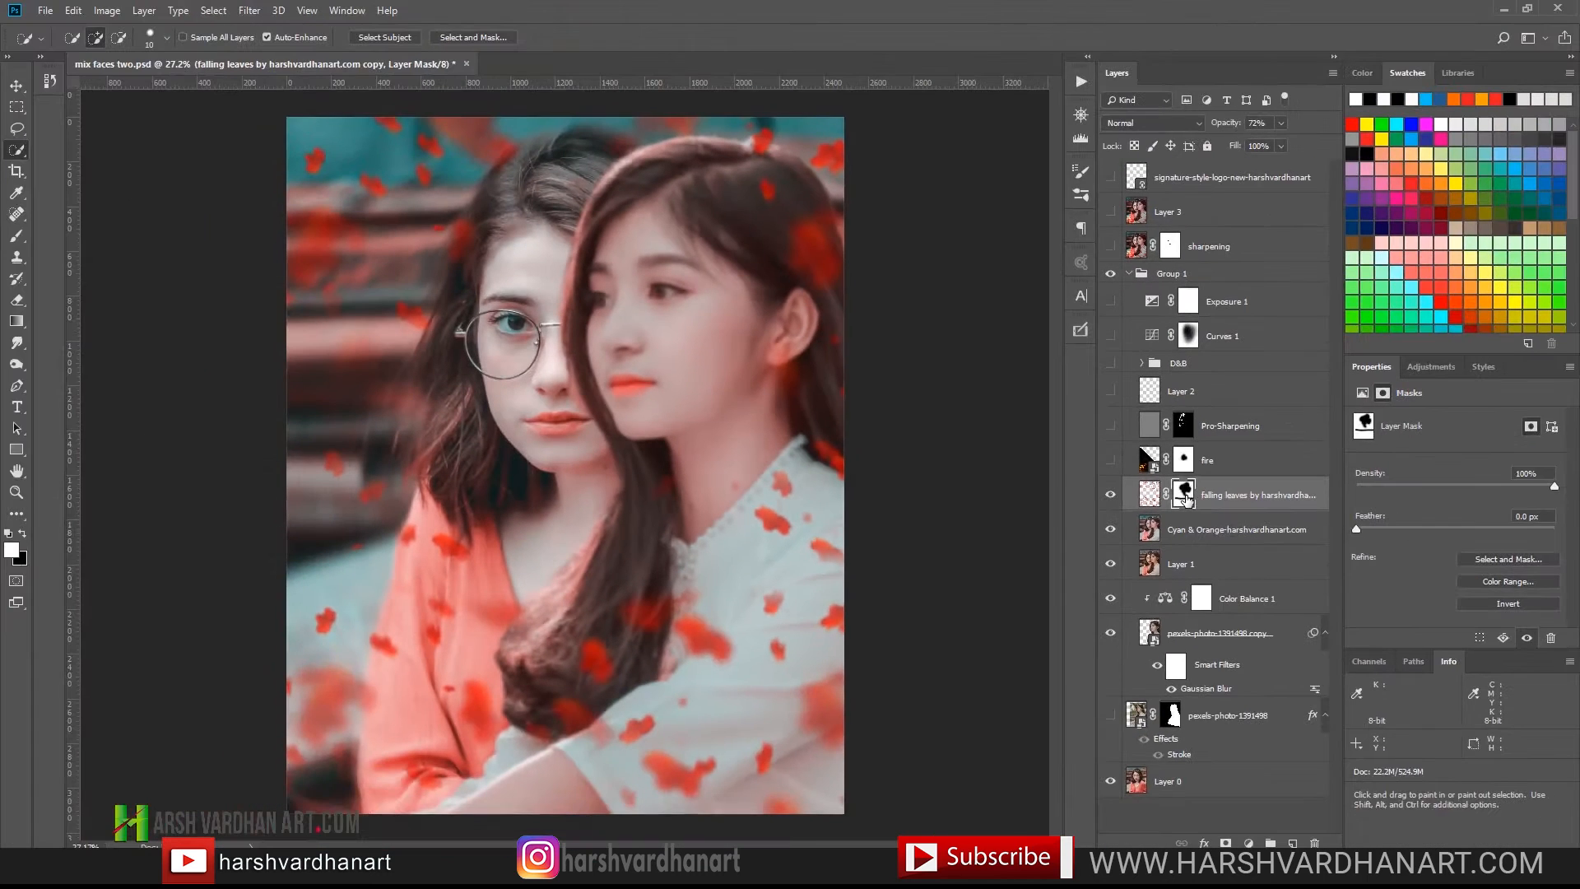
click(23, 534)
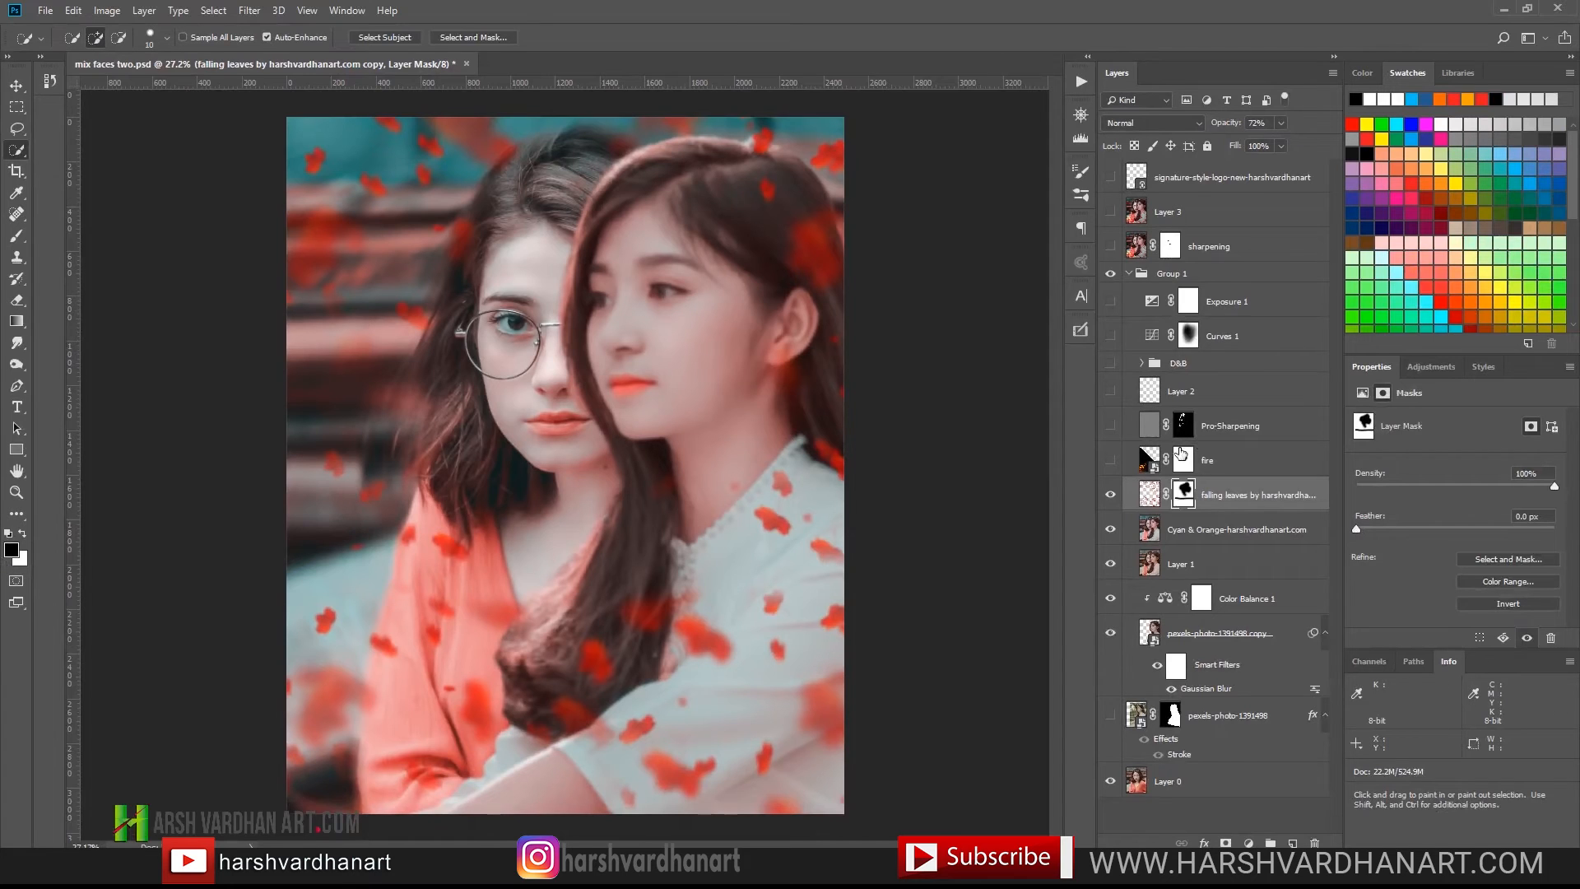
shift+click(1184, 494)
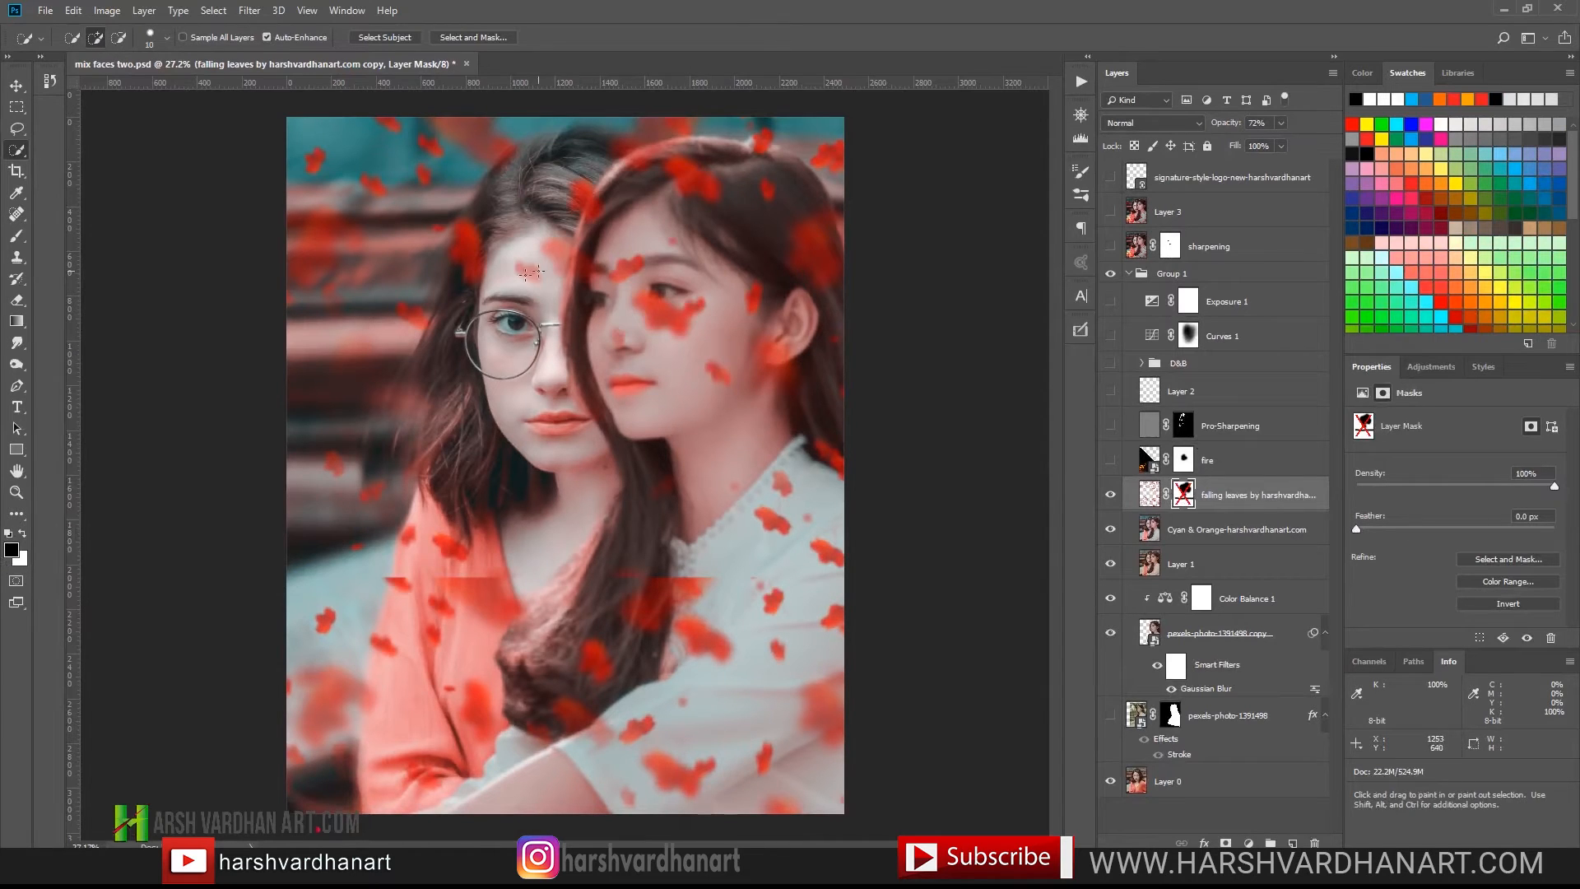
key(backslash)
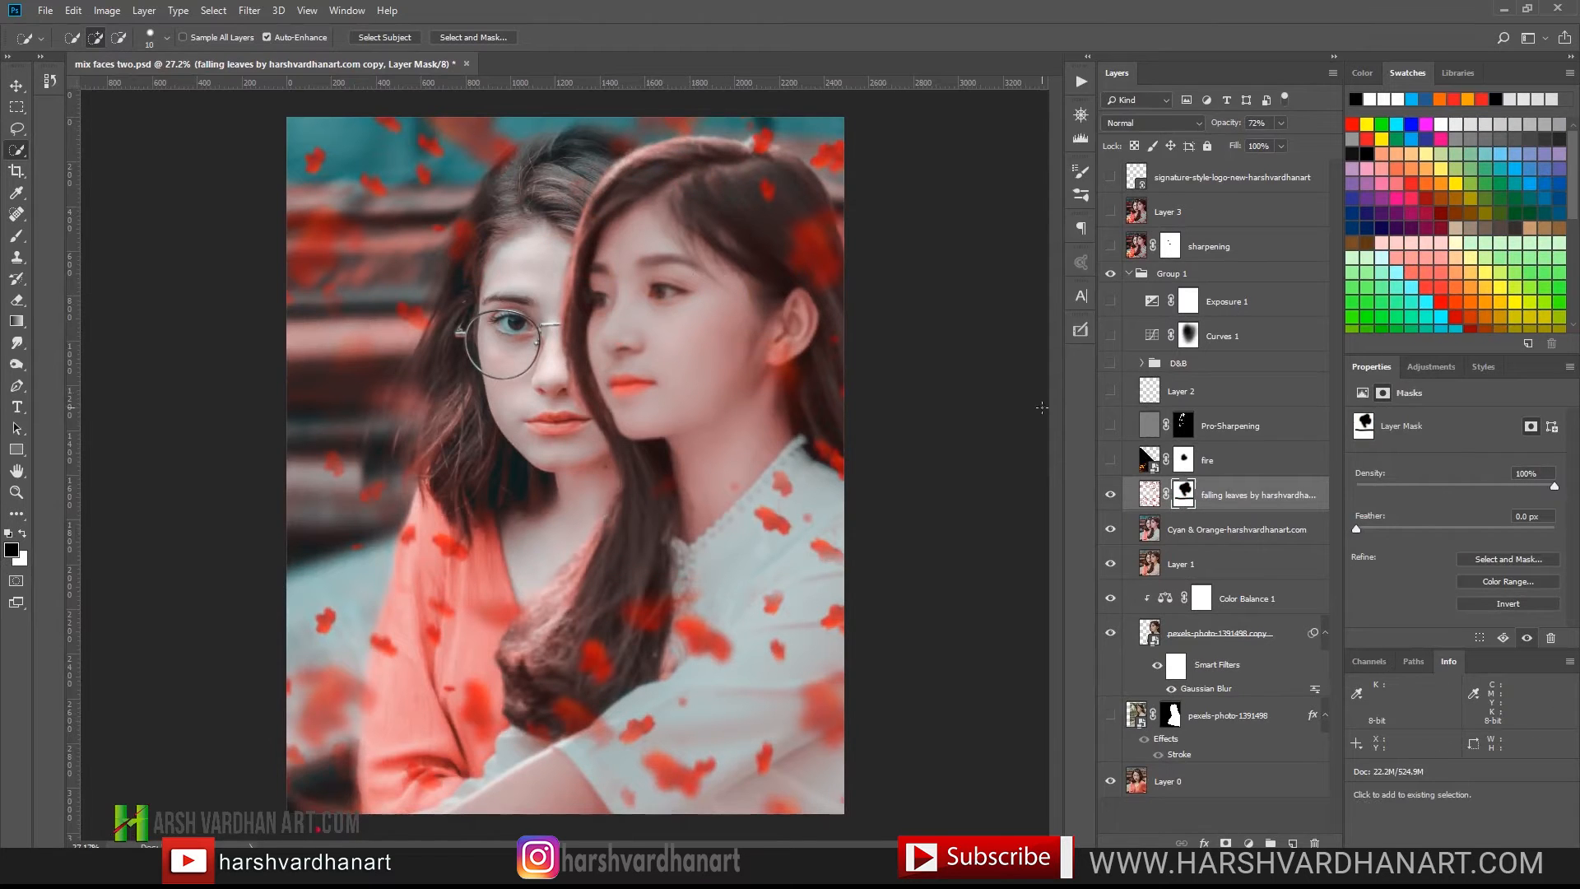
- Show the fire layer and disable its layer mask
click(1111, 460)
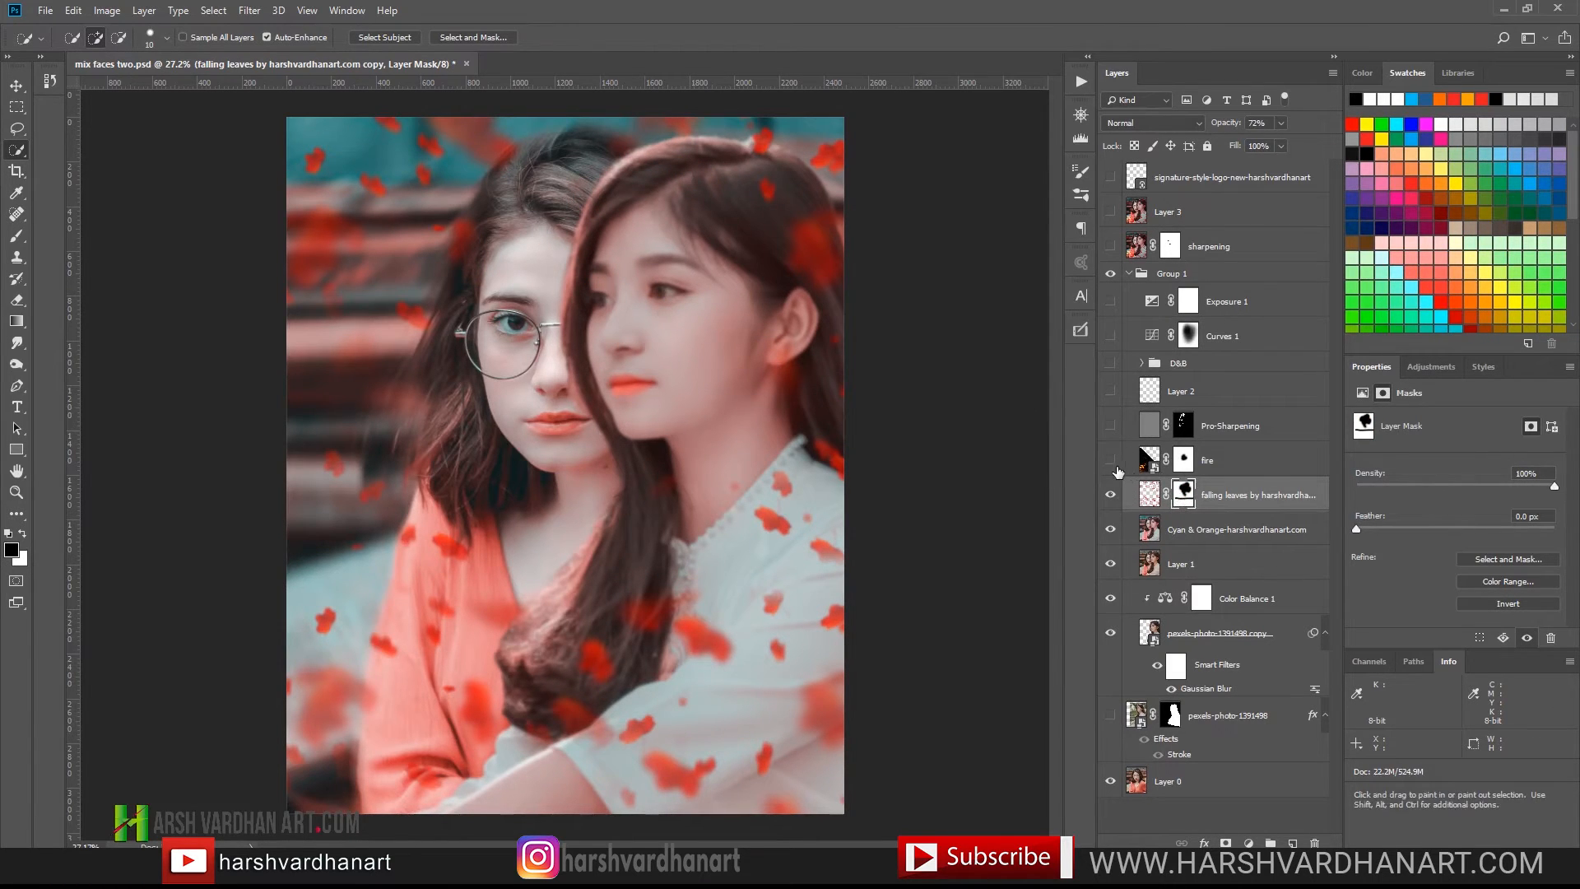
shift+click(1182, 460)
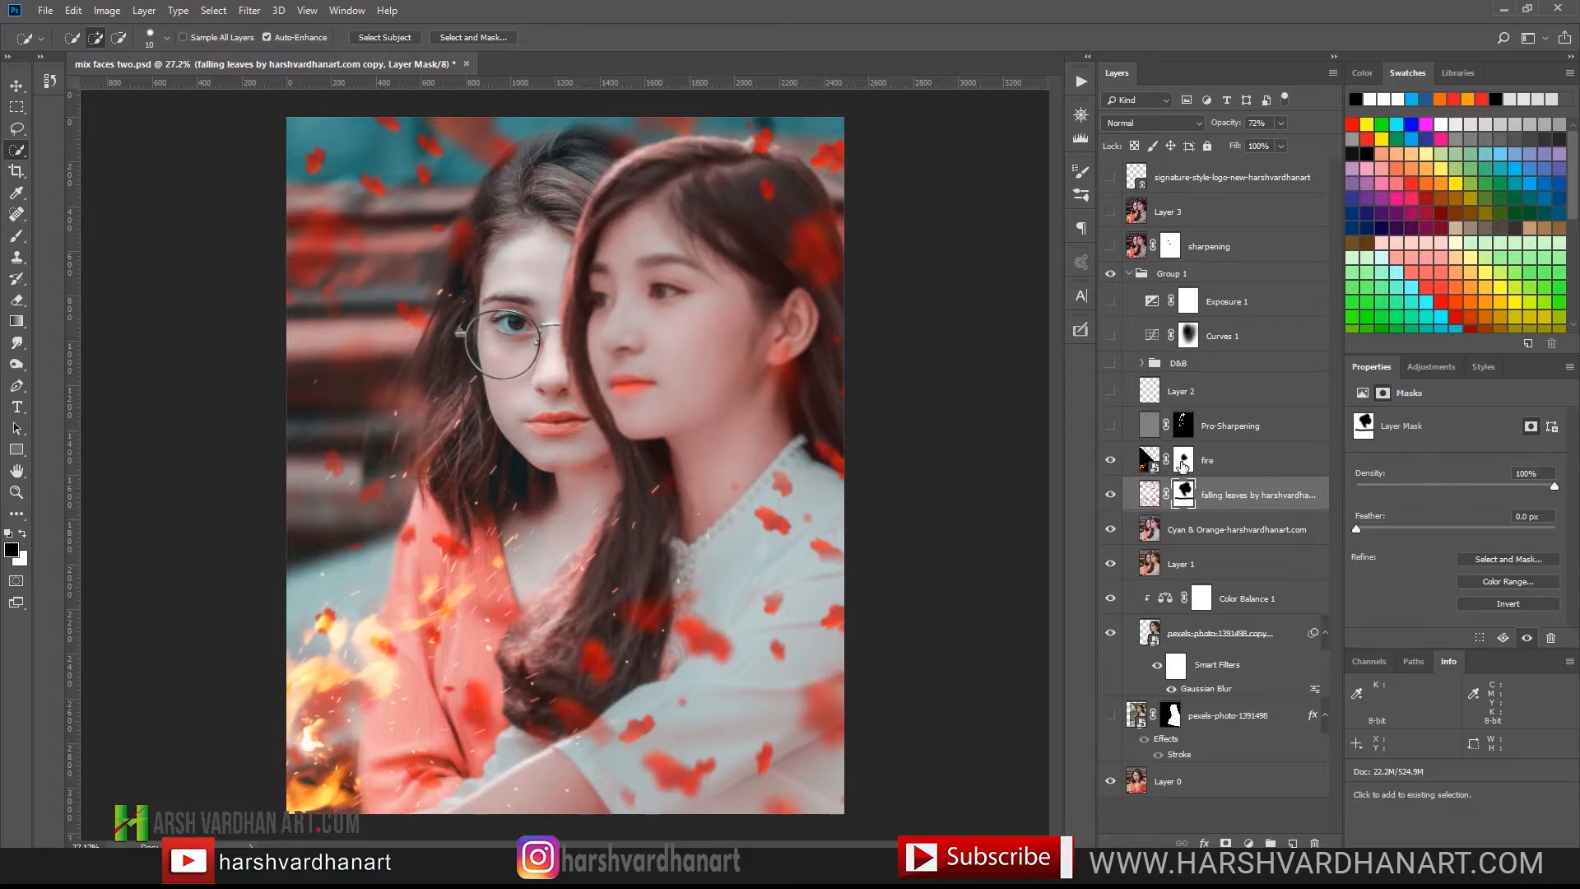
shift+click(1151, 462)
- Set the blend mode to Normal, select only the fire layer, and move the fire image up over the girls
click(1160, 124)
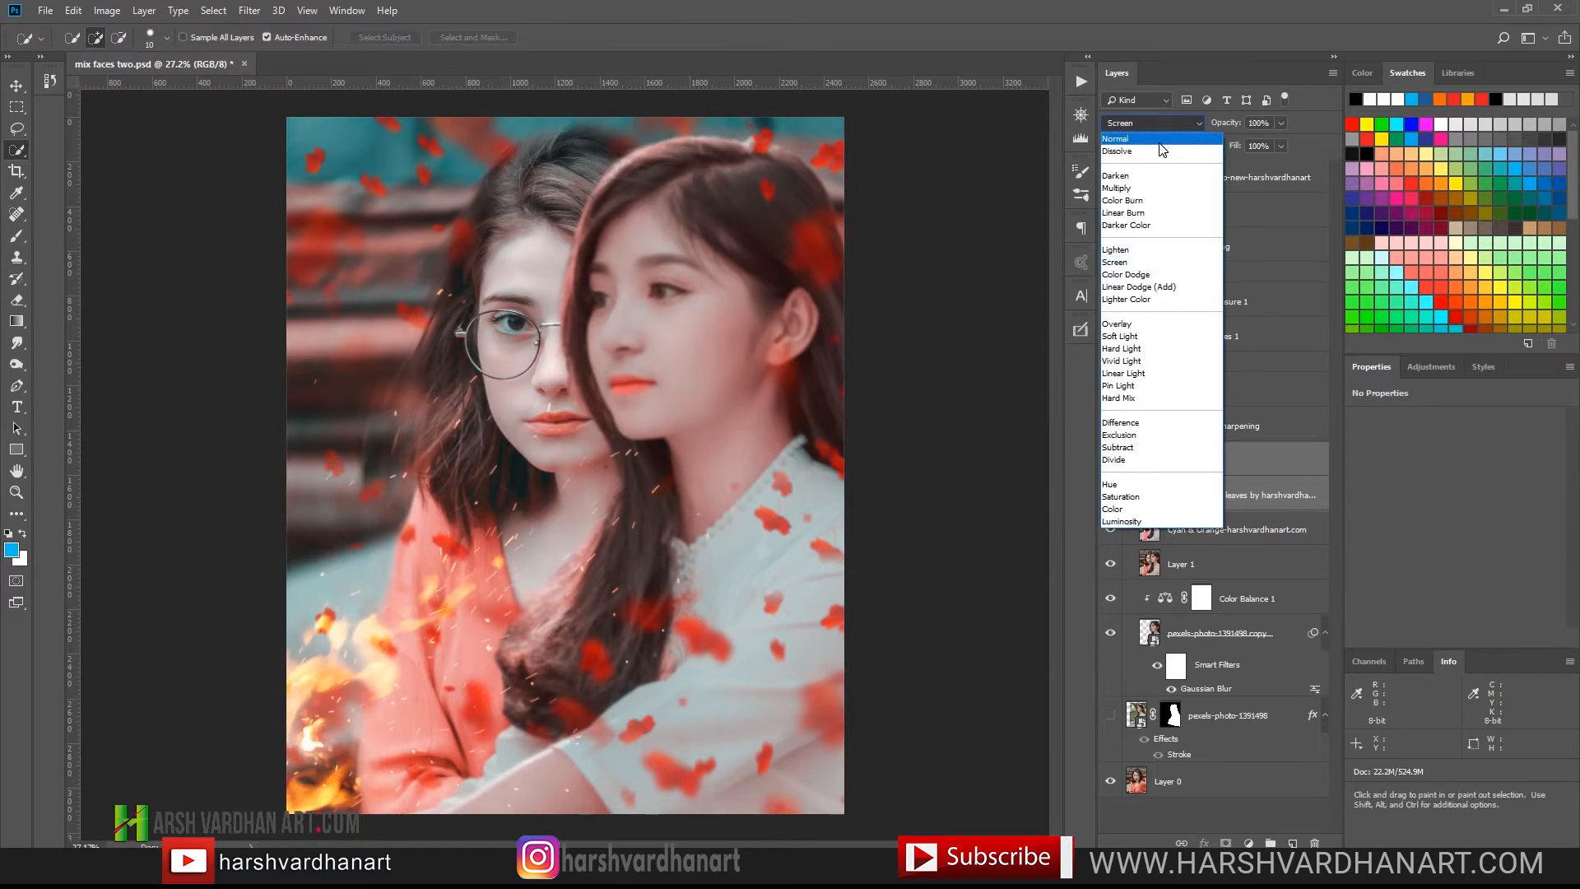
click(1109, 148)
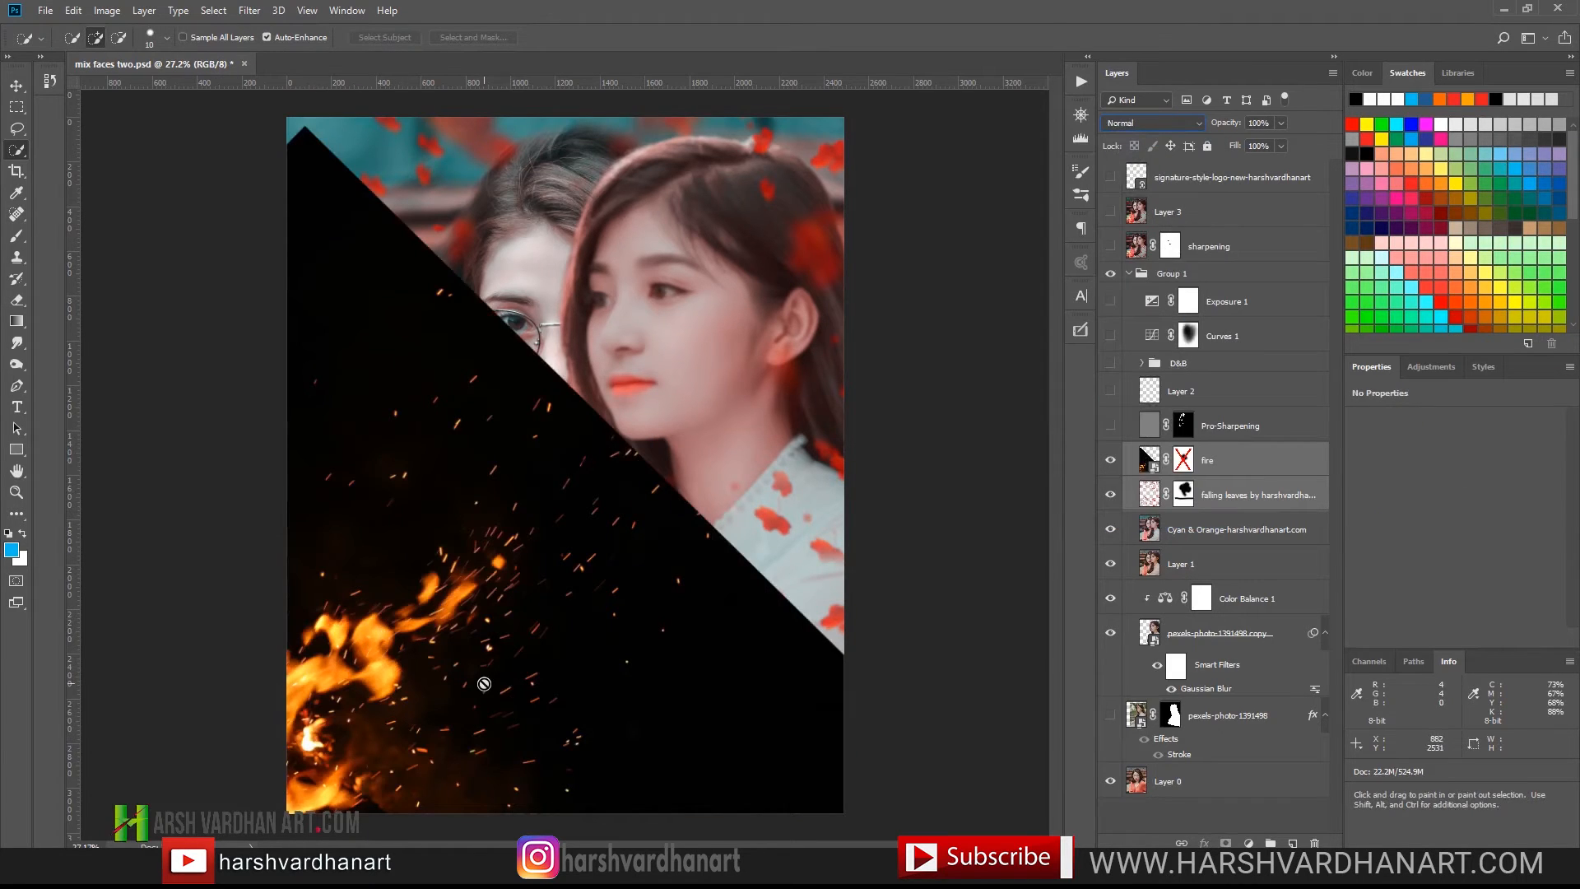
ctrl+click(657, 622)
drag(561, 624, 638, 543)
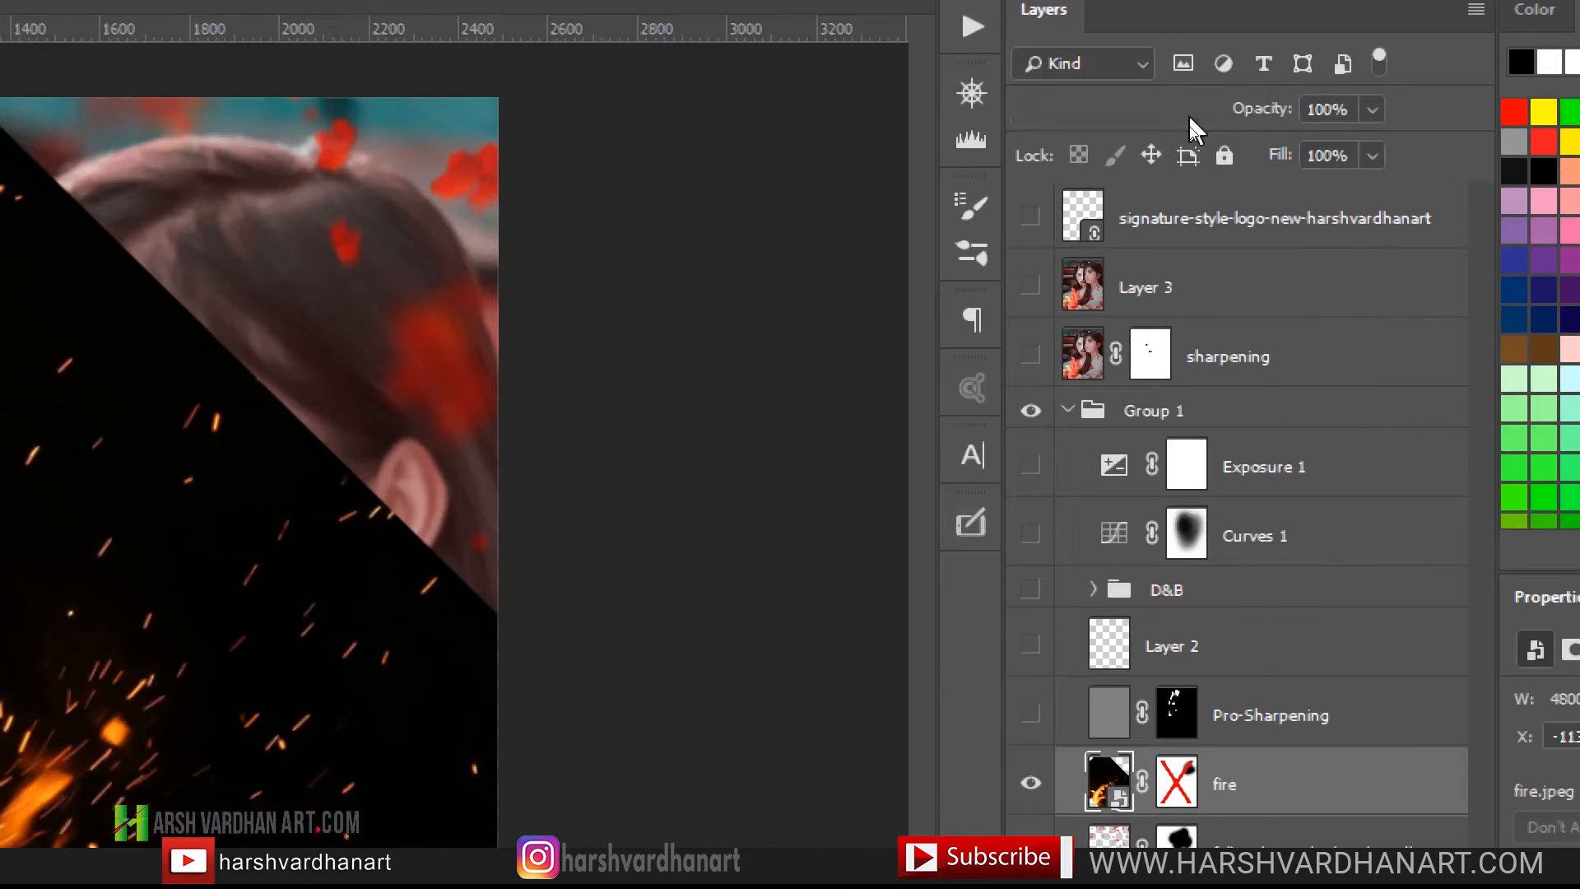
- Set the fire layer's blend mode to Screen and move the flames into the lower-left corner of the photo
click(1188, 115)
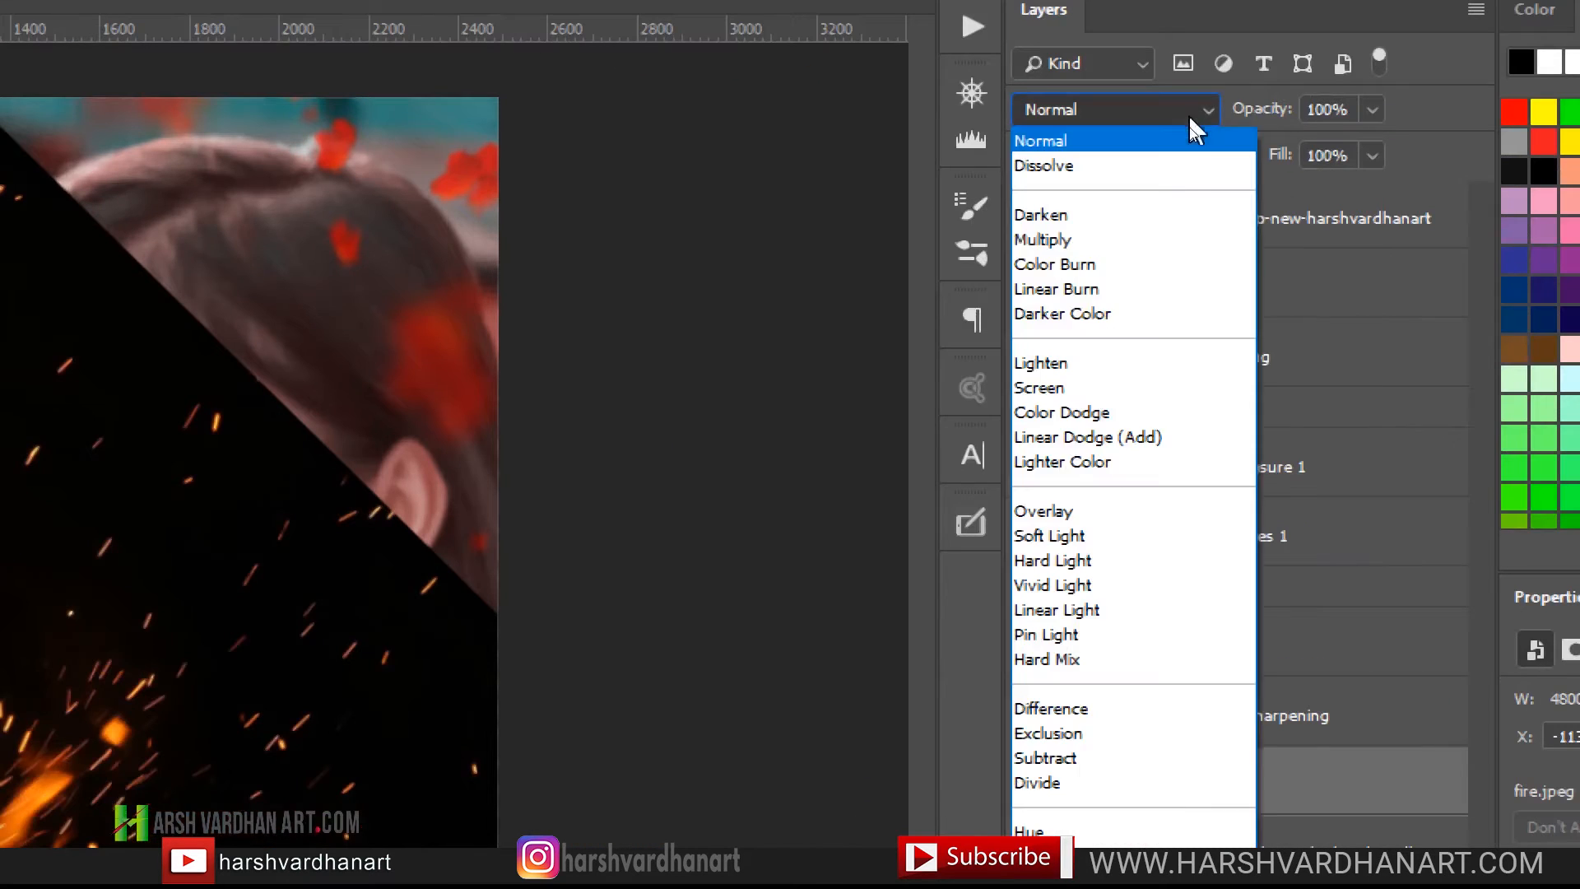
click(1168, 388)
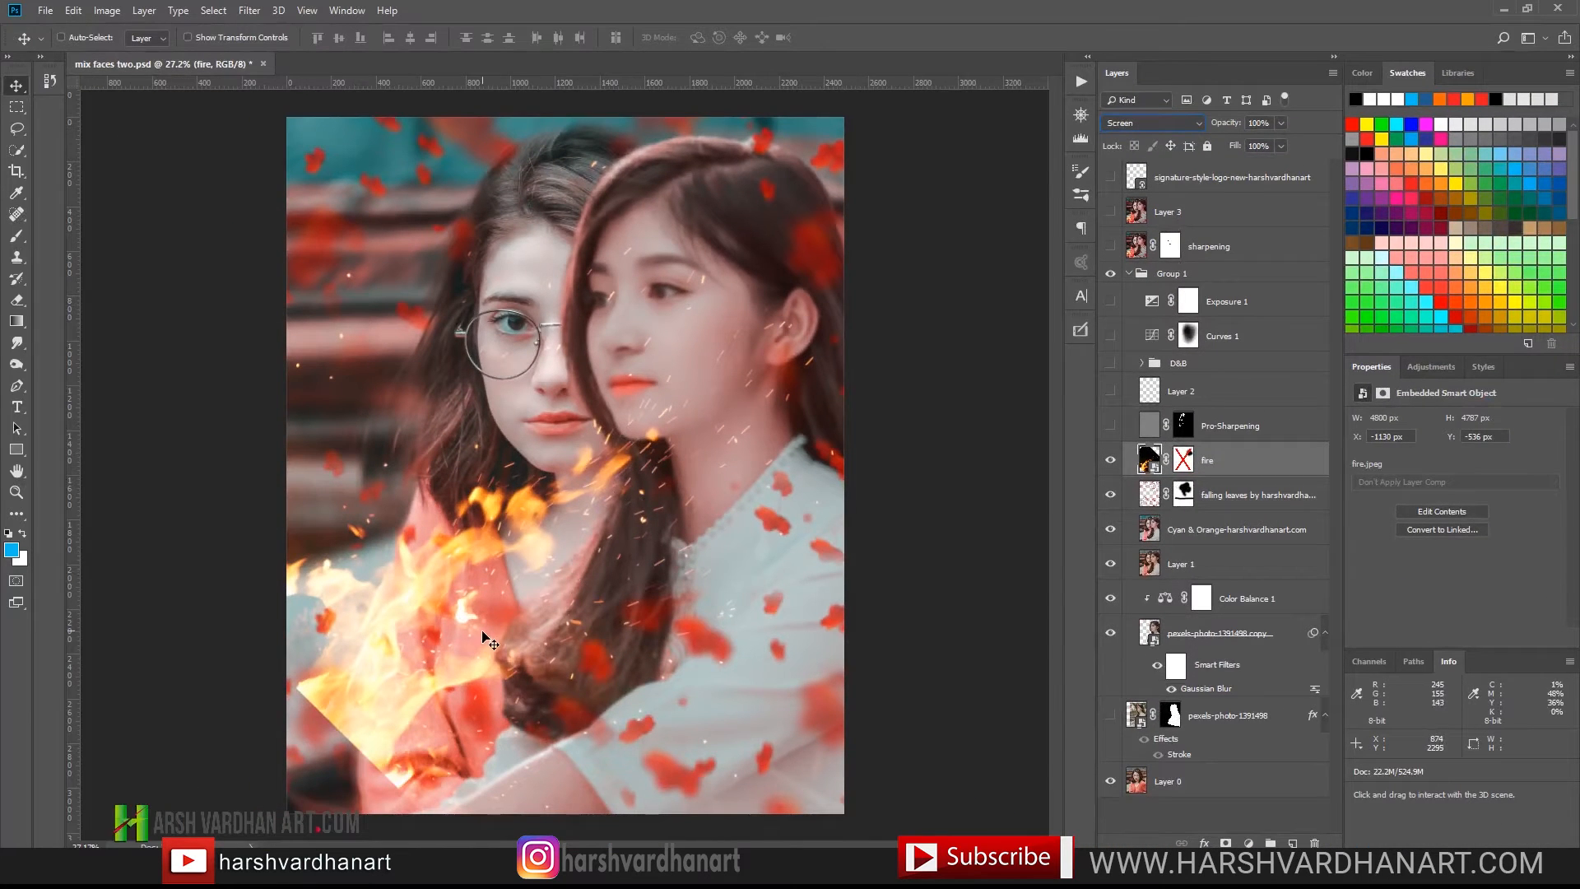
drag(447, 634, 356, 763)
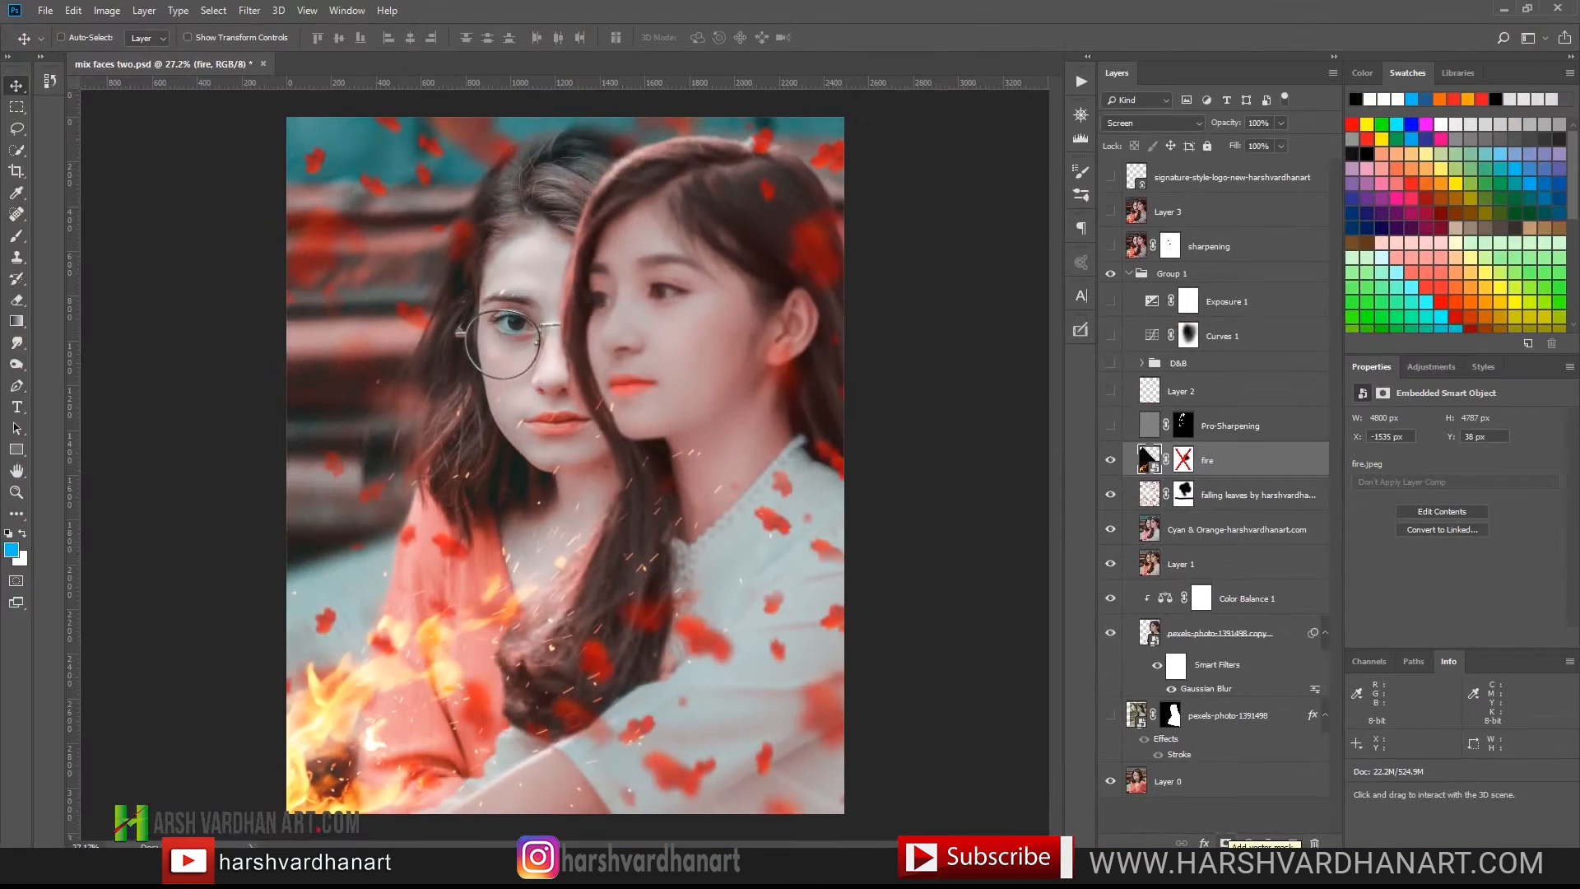
- Select the fire layer's mask, compare the result with the mask enabled and disabled, and toggle the Pro-Sharpening layer's visibility
shift+click(1182, 459)
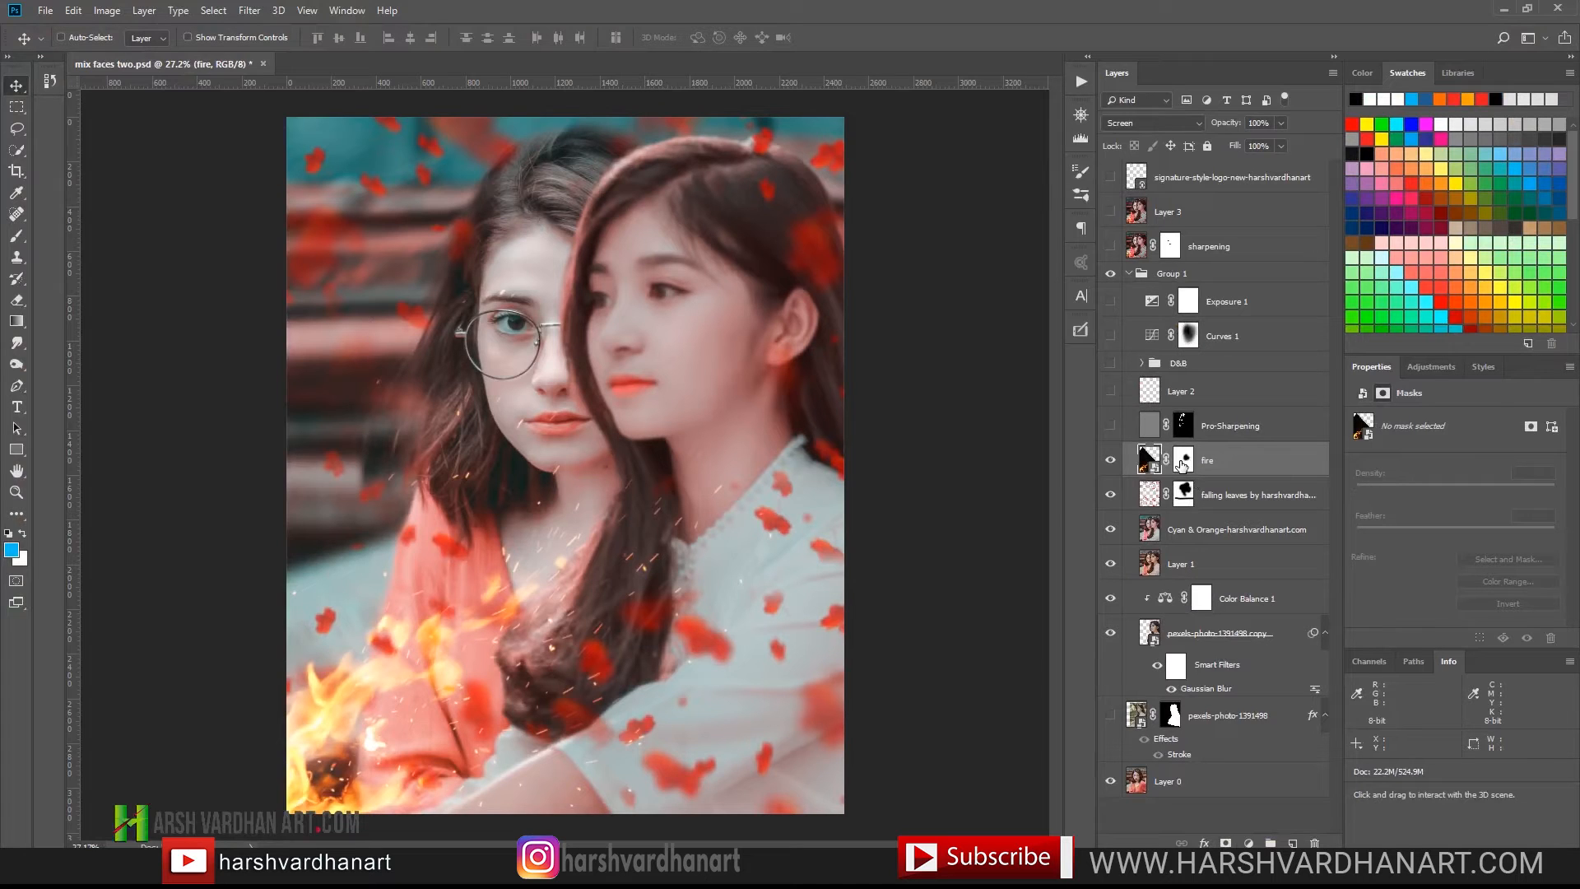
click(1181, 461)
click(1109, 461)
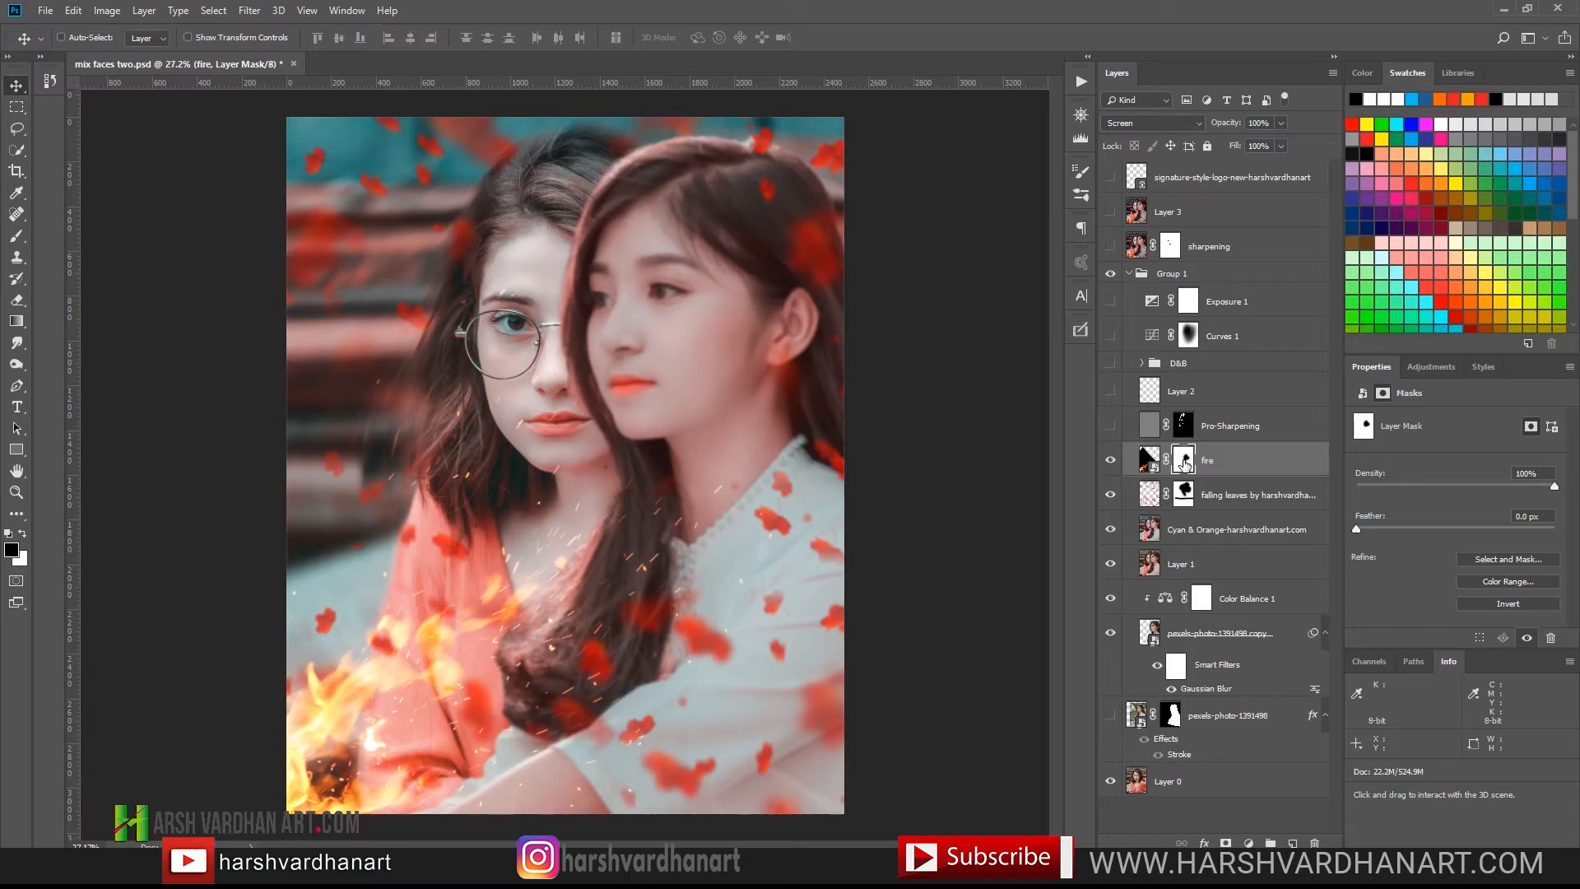
shift+click(1185, 462)
click(1110, 426)
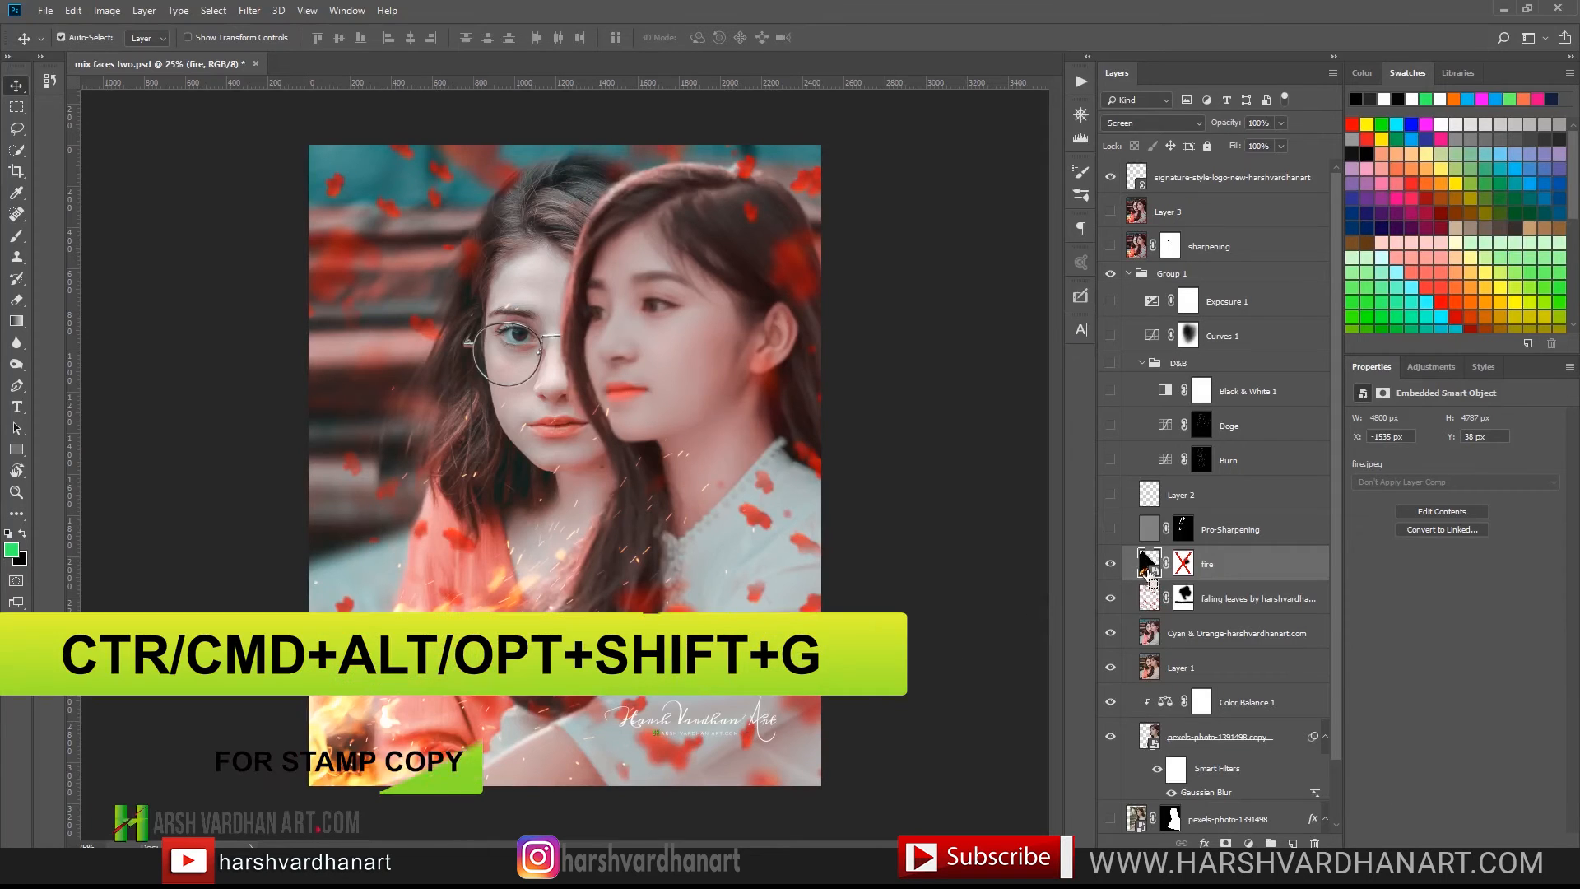
- Create a stamped copy of the visible layers above the fire layer and set its blend mode to Linear Light
key(ctrl+alt+shift+e)
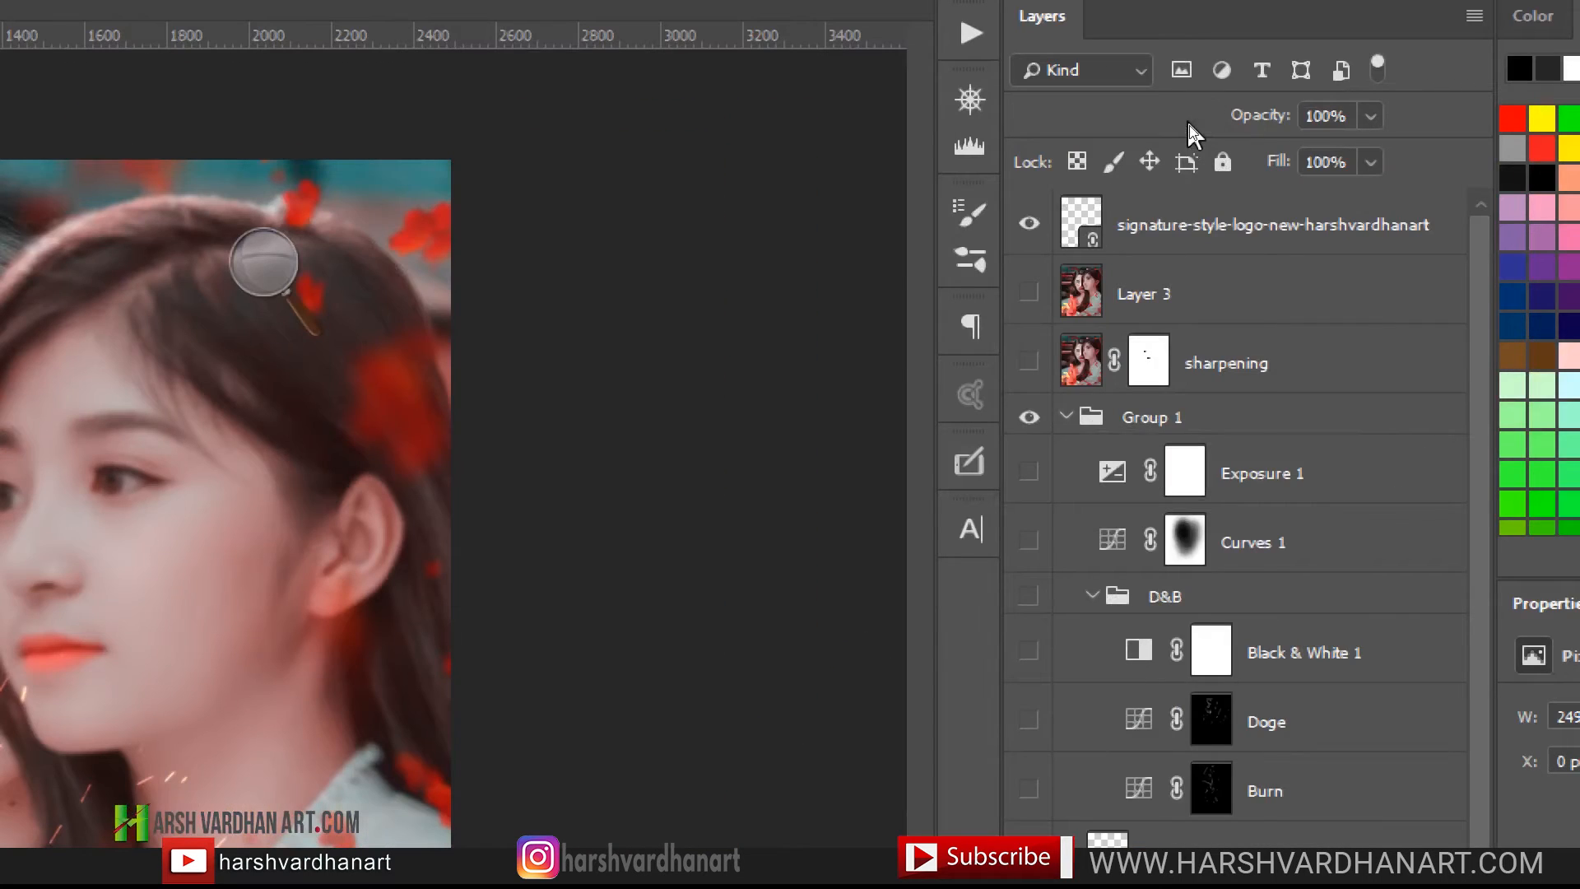
click(1190, 125)
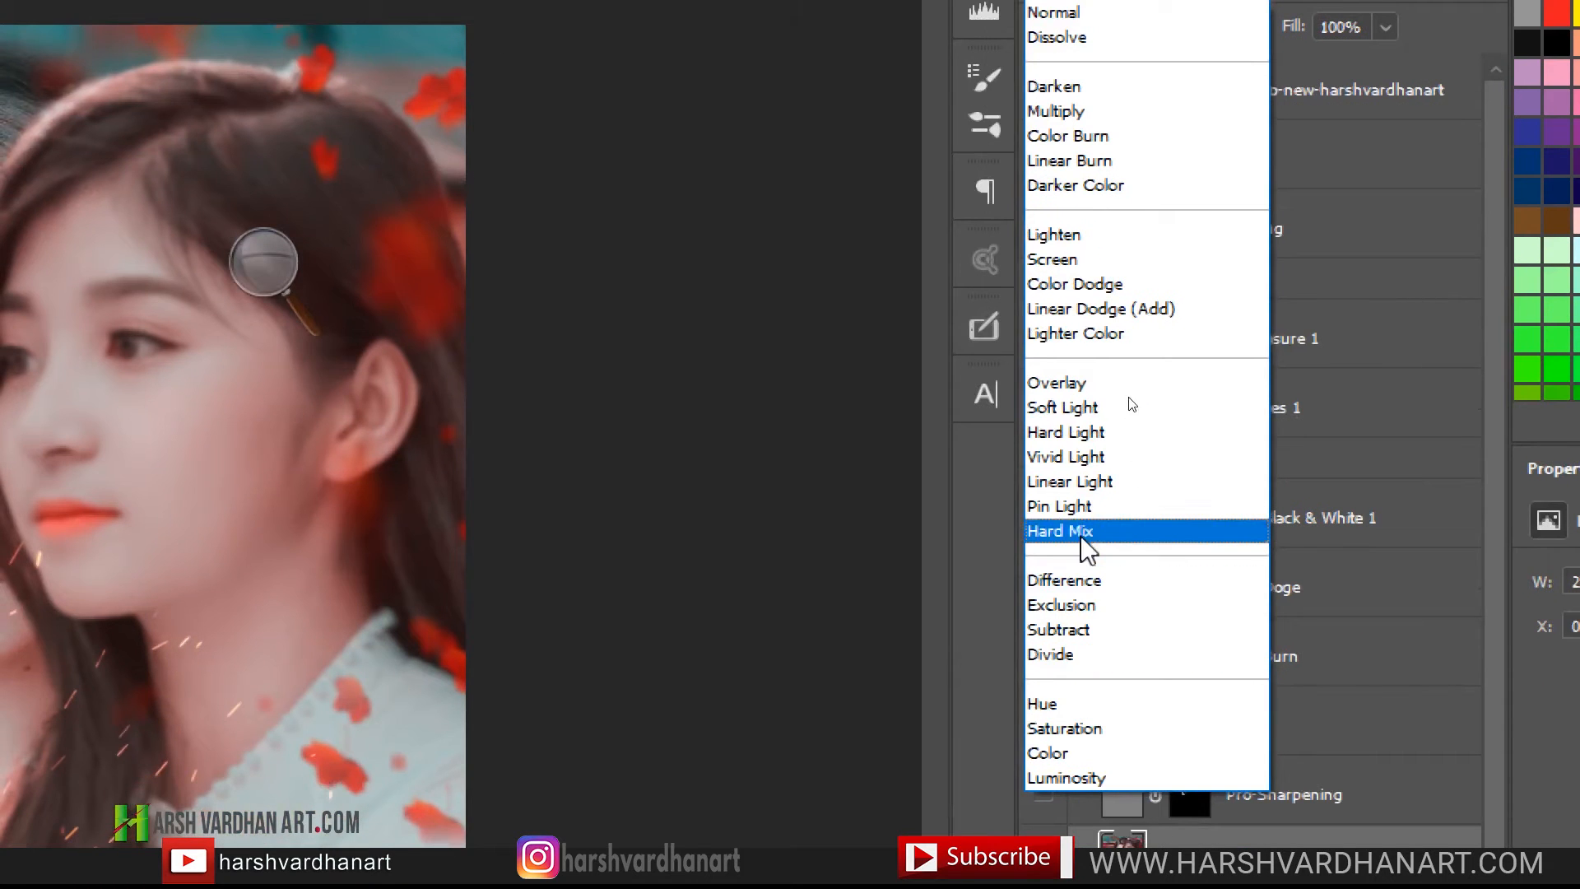
click(1086, 482)
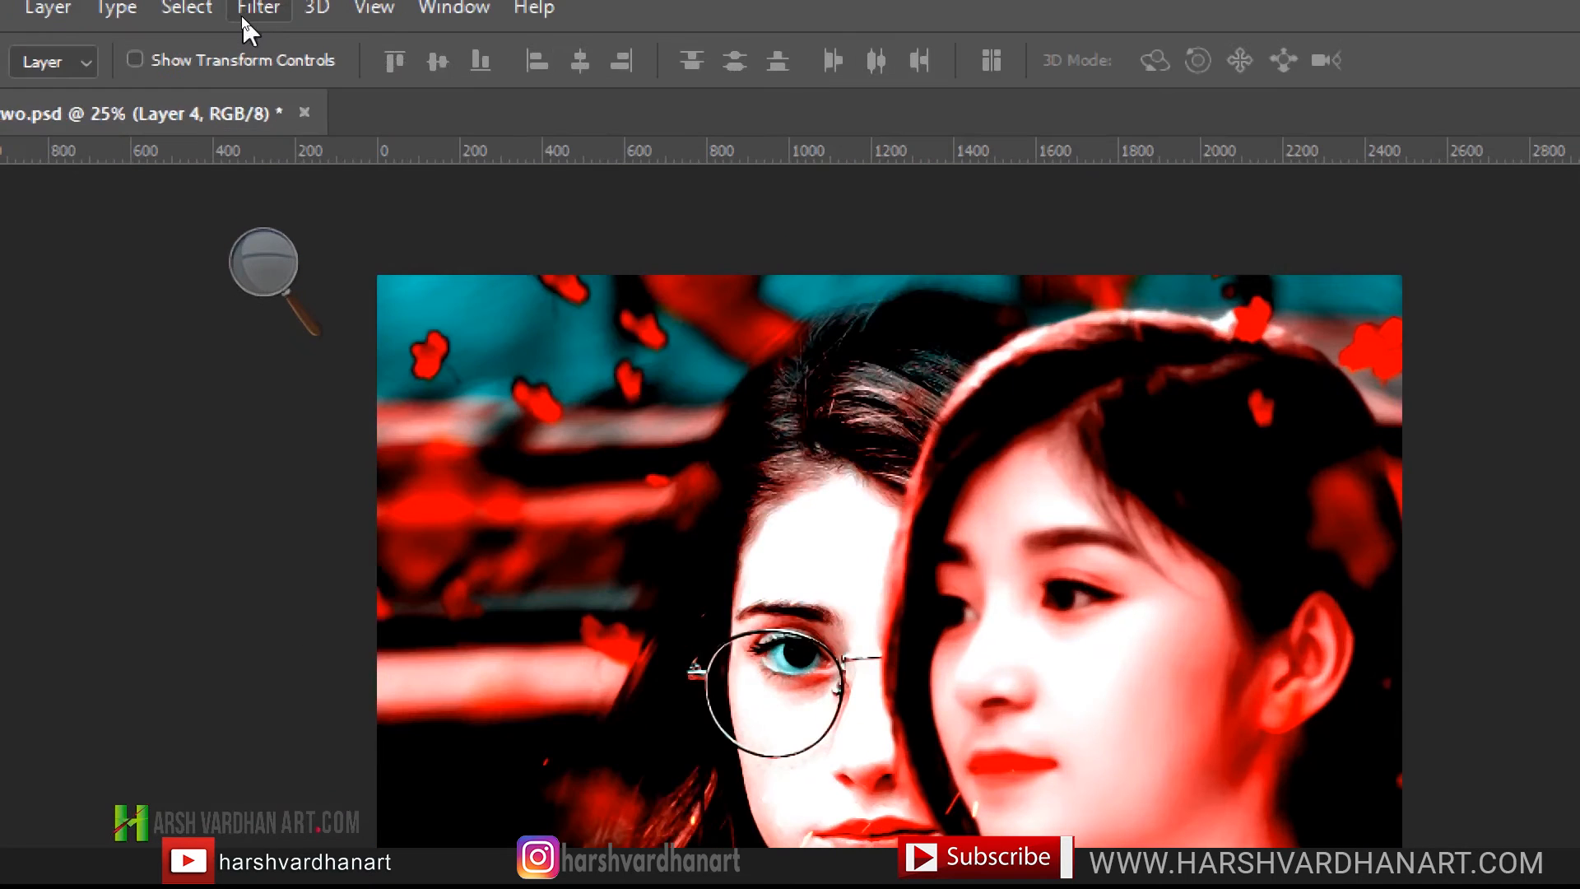
- Apply a High Pass filter with a radius of 1.2 pixels to the stamped copy
click(244, 18)
mouse_move(274, 200)
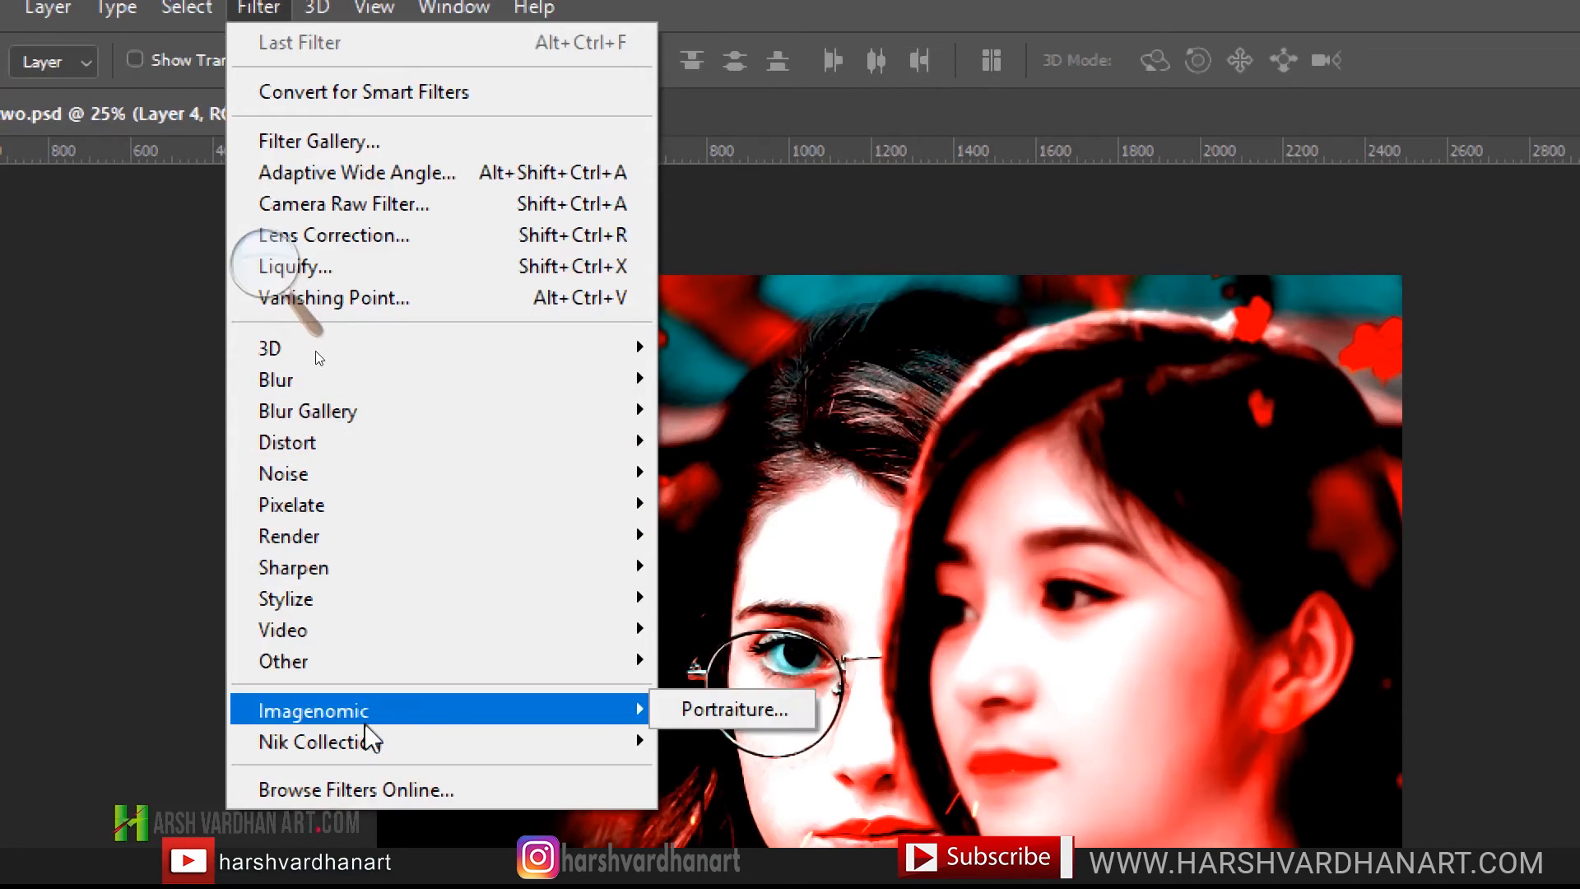
mouse_move(406, 674)
click(703, 691)
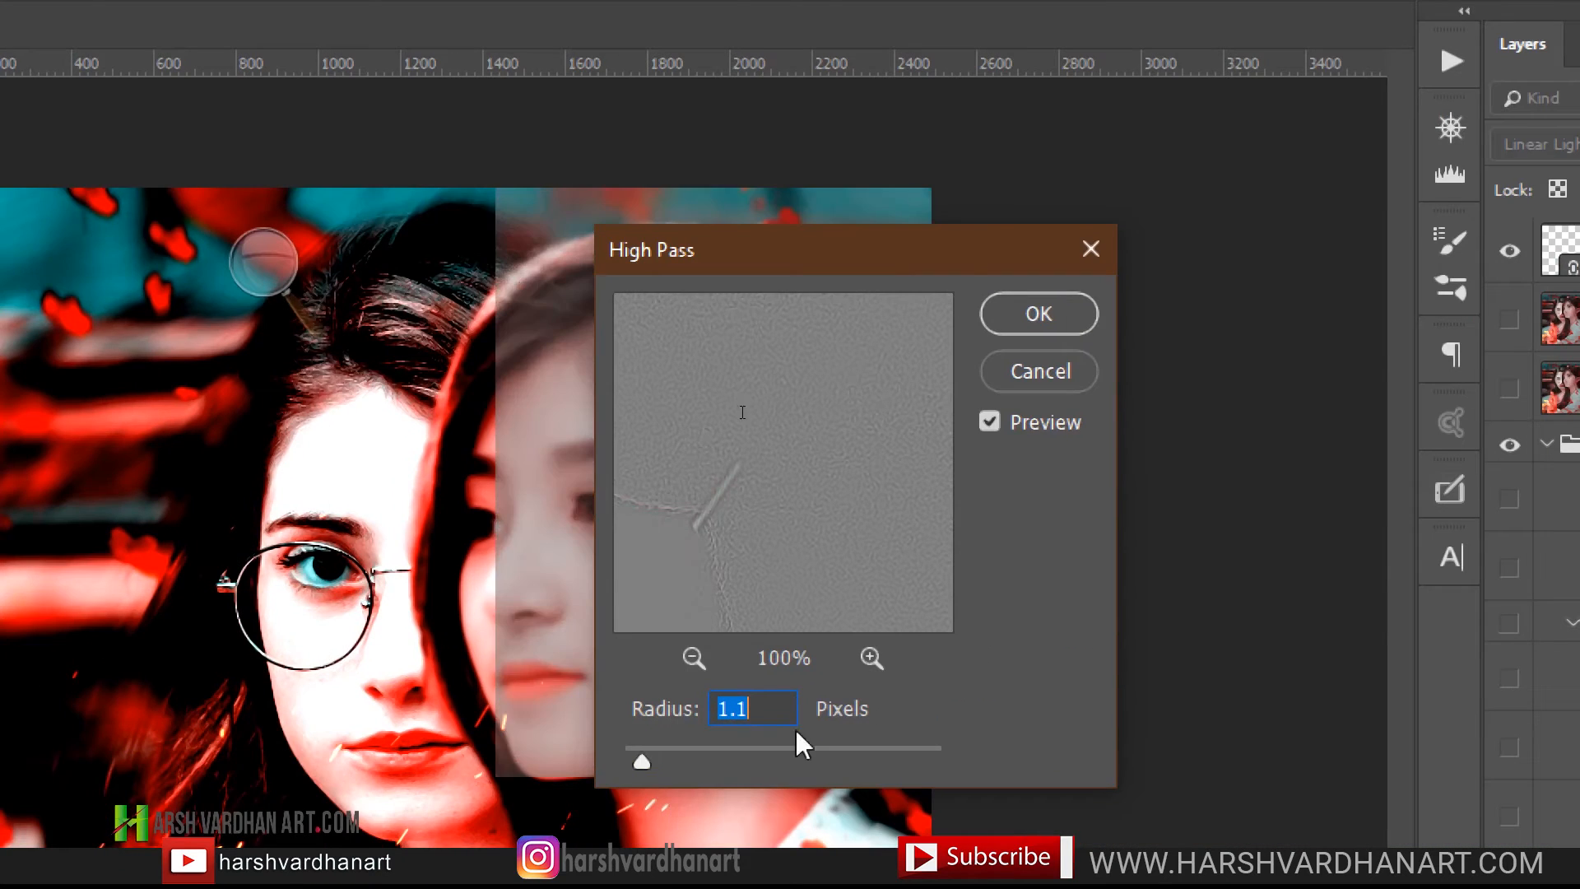
drag(737, 706, 757, 704)
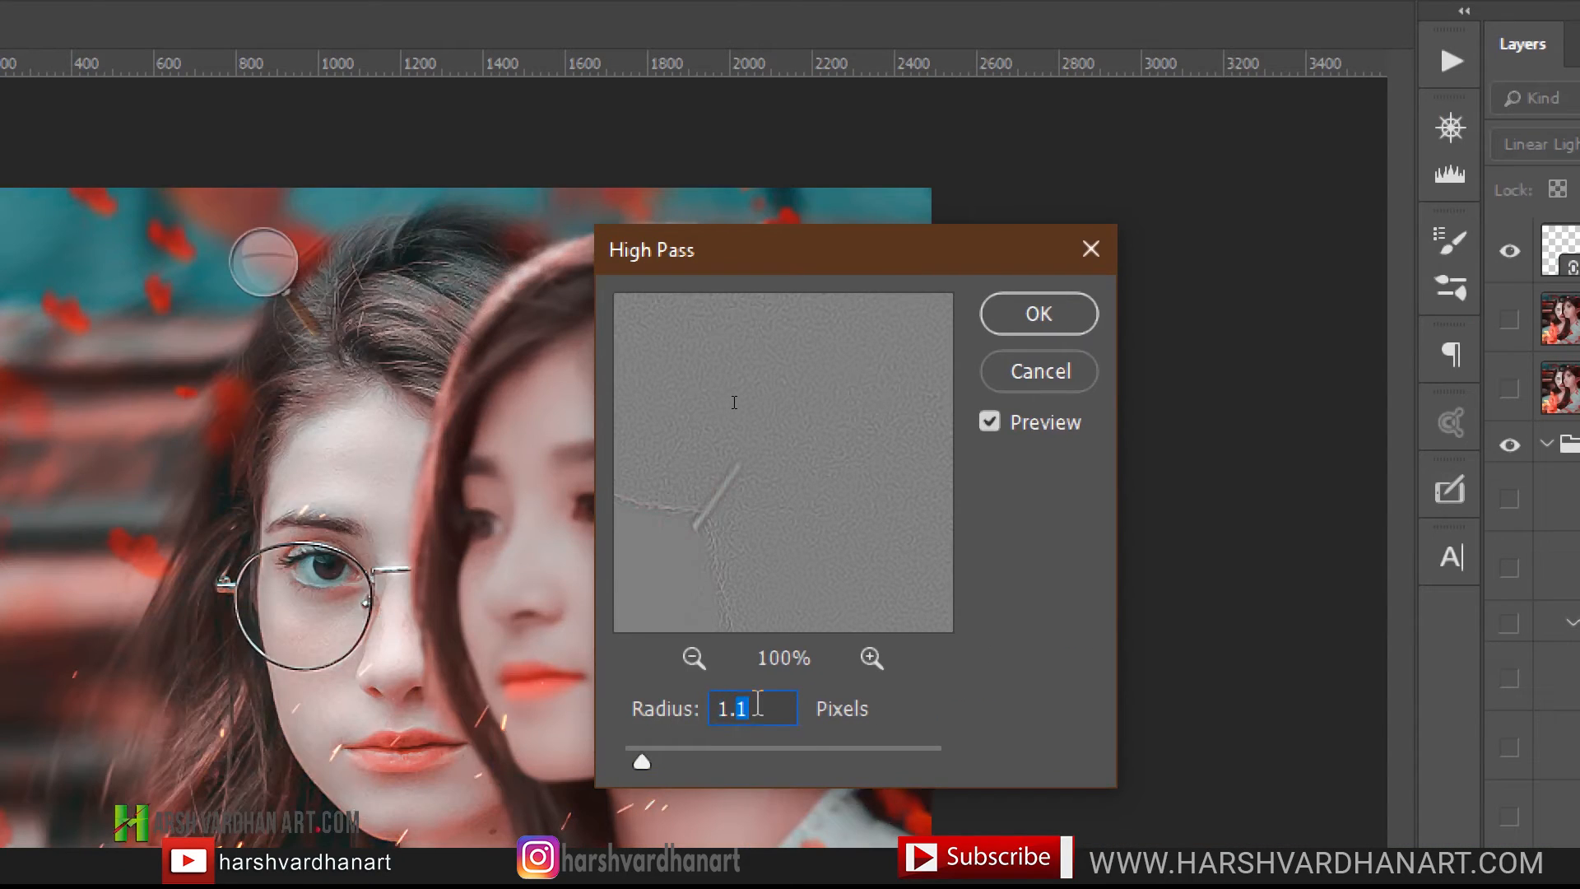
text(2)
click(1025, 314)
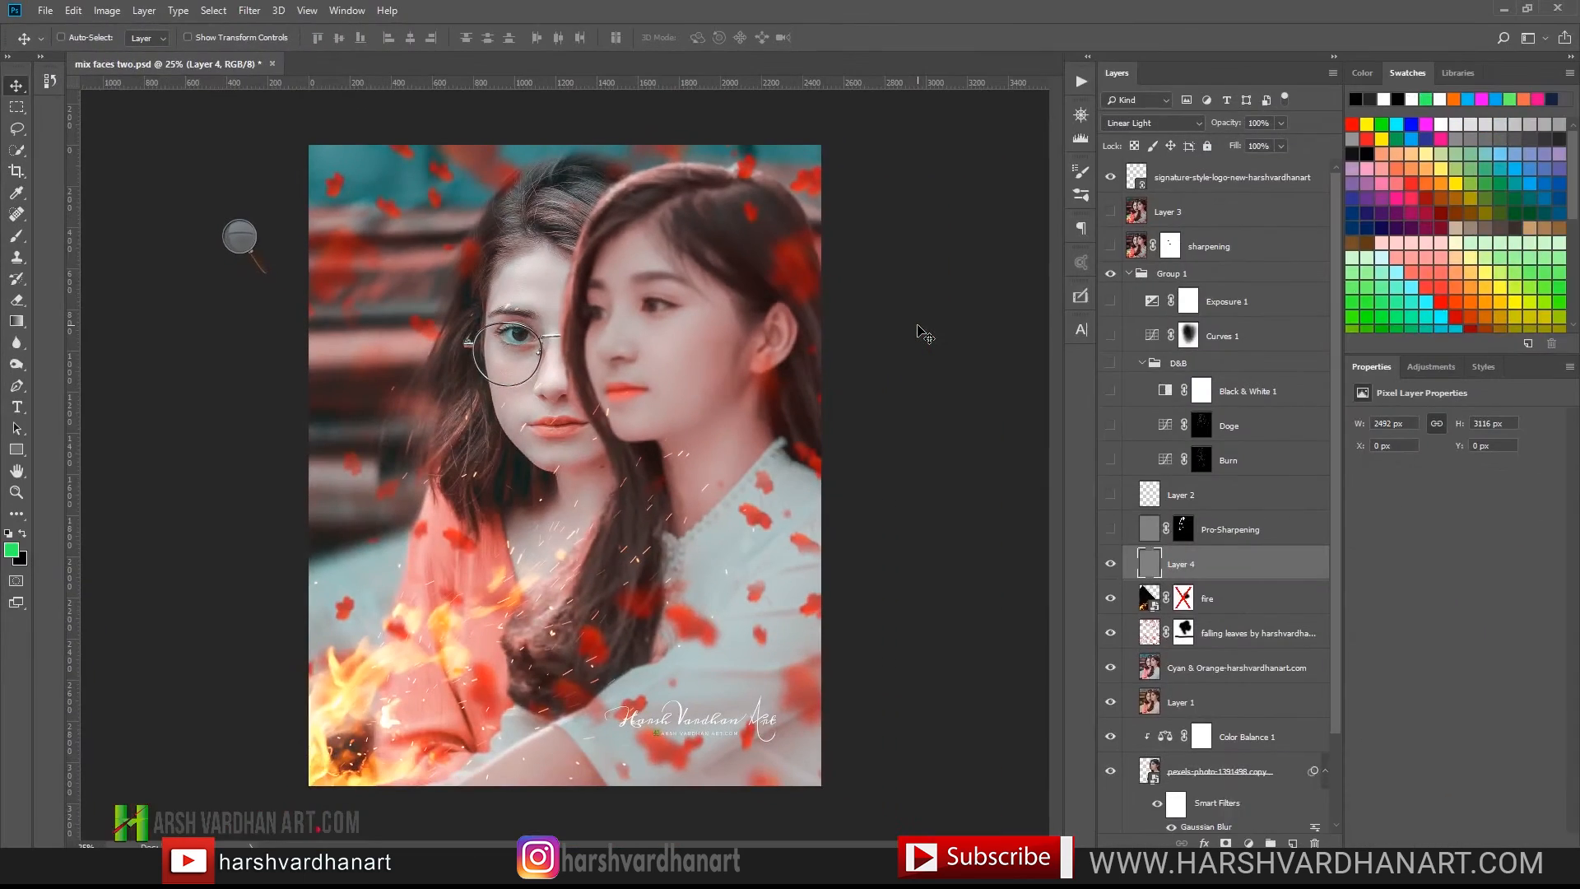
- Examine the face close up with the high-pass Layer 4 hidden and shown
drag(607, 412, 733, 485)
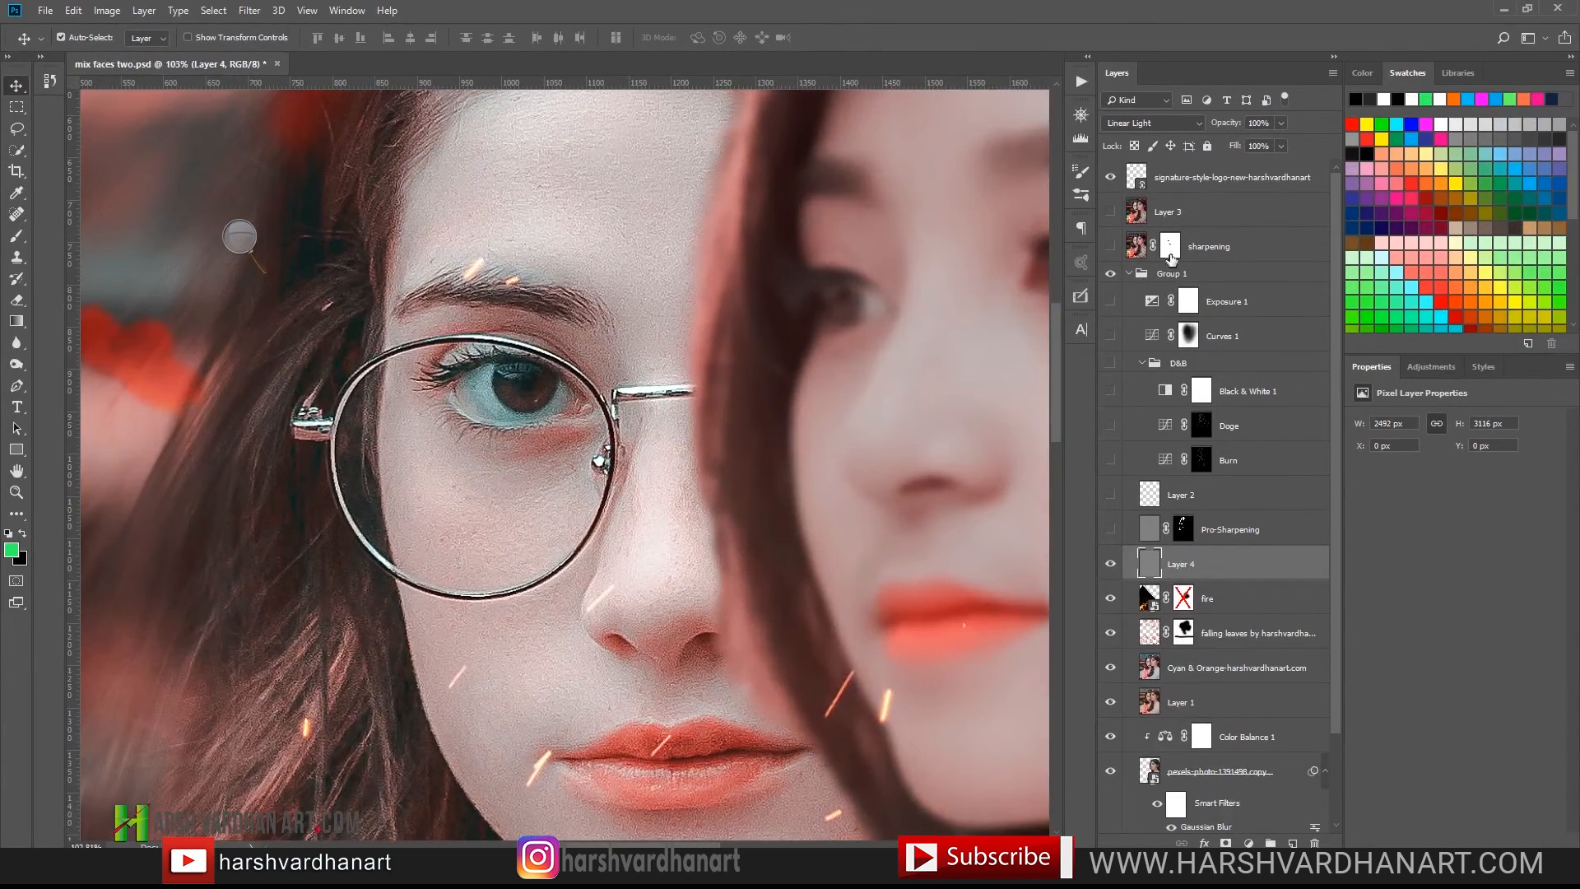
click(1109, 565)
click(1109, 565)
- Add a black inverted mask to Layer 4 and paint white on it over the eye with a soft brush at 50% opacity
click(1225, 843)
key(b)
key(ctrl+i)
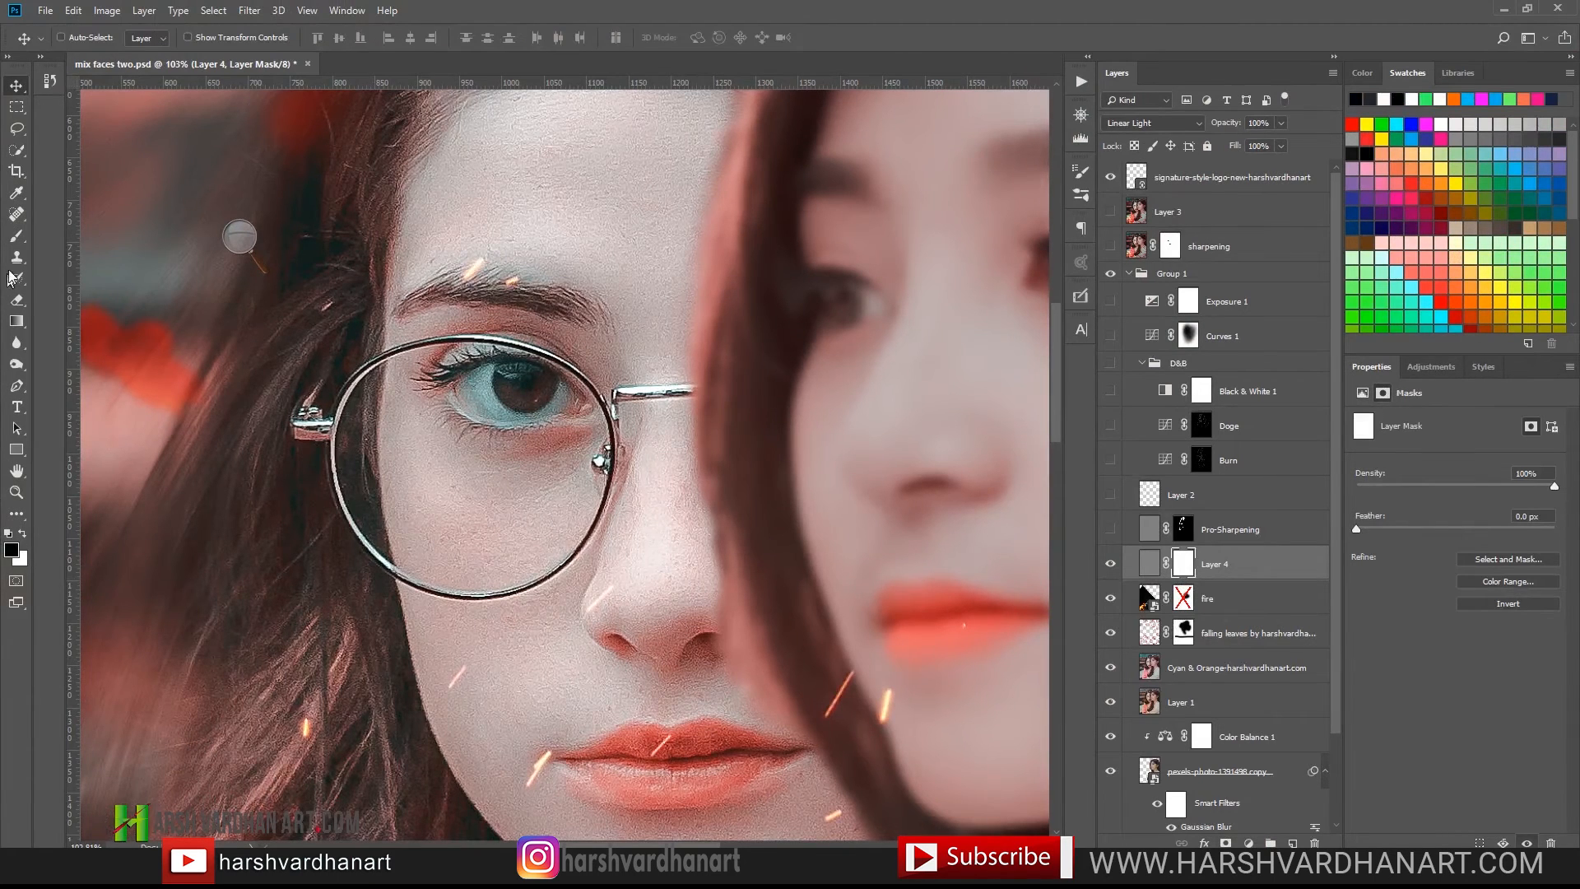
click(16, 236)
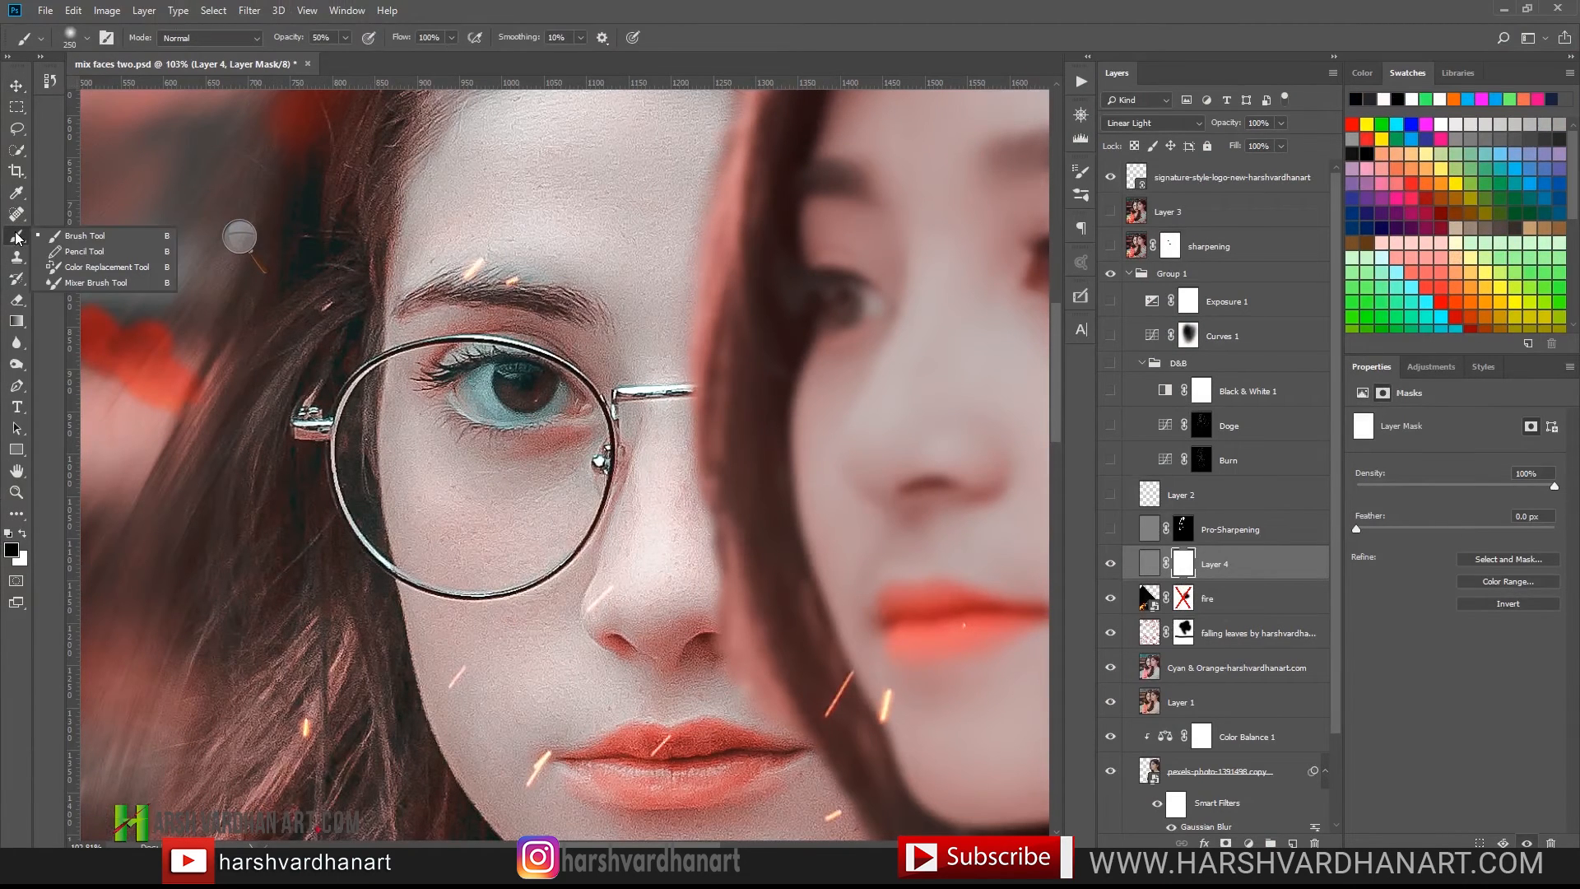
click(81, 237)
right_click(355, 318)
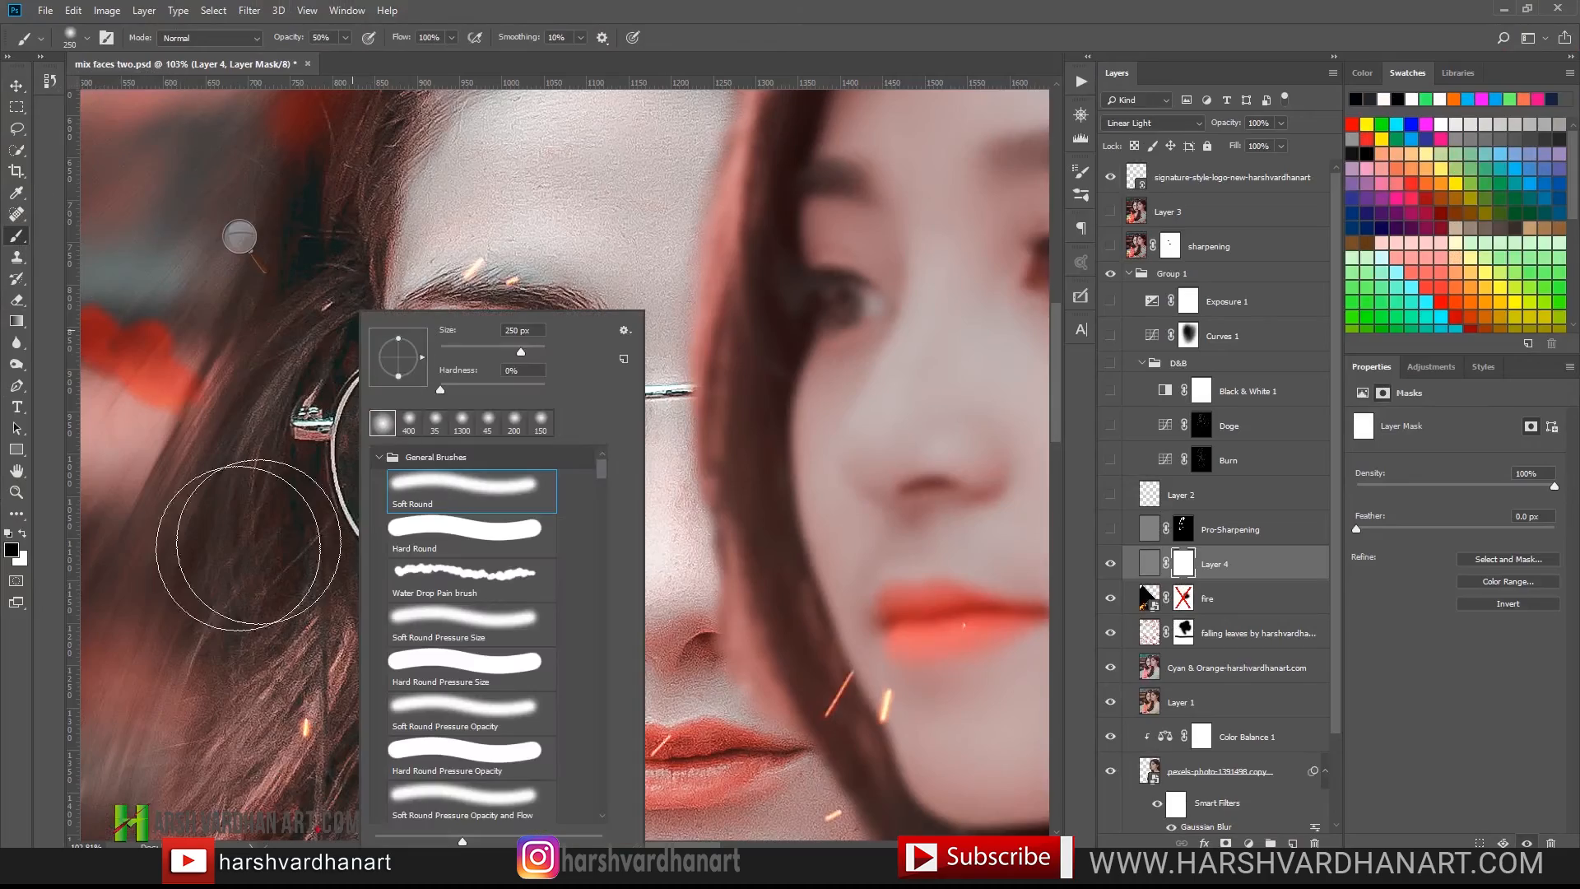
click(23, 535)
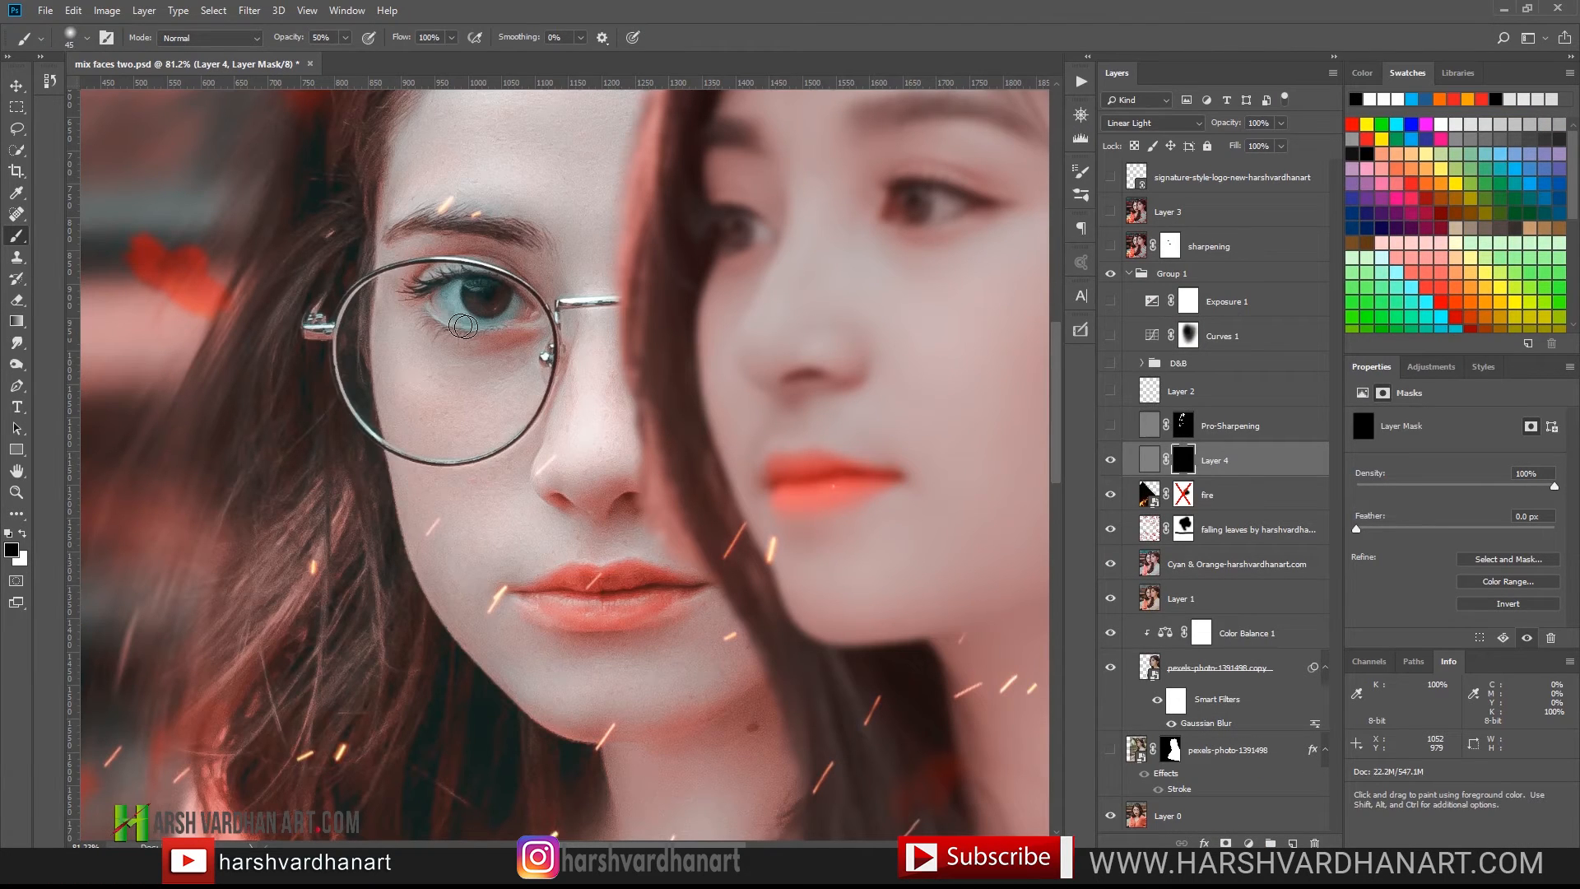
key(x)
click(463, 326)
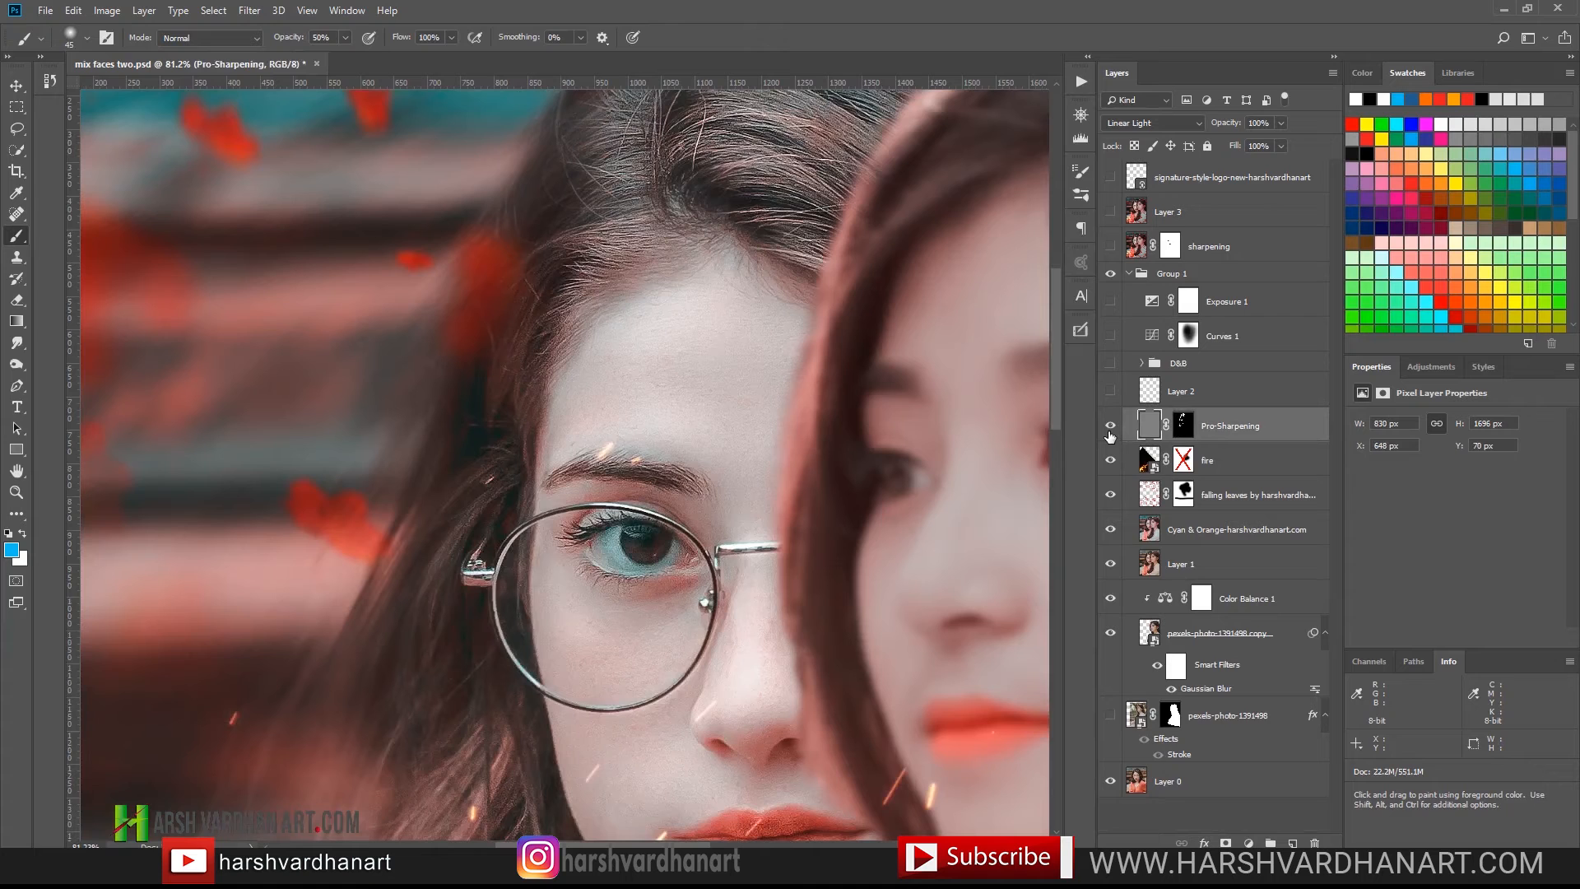
- Toggle the Overlay-mode Layer 2 to check the iris colour, leave it shown, and expand the D&B group
key(ctrl+0)
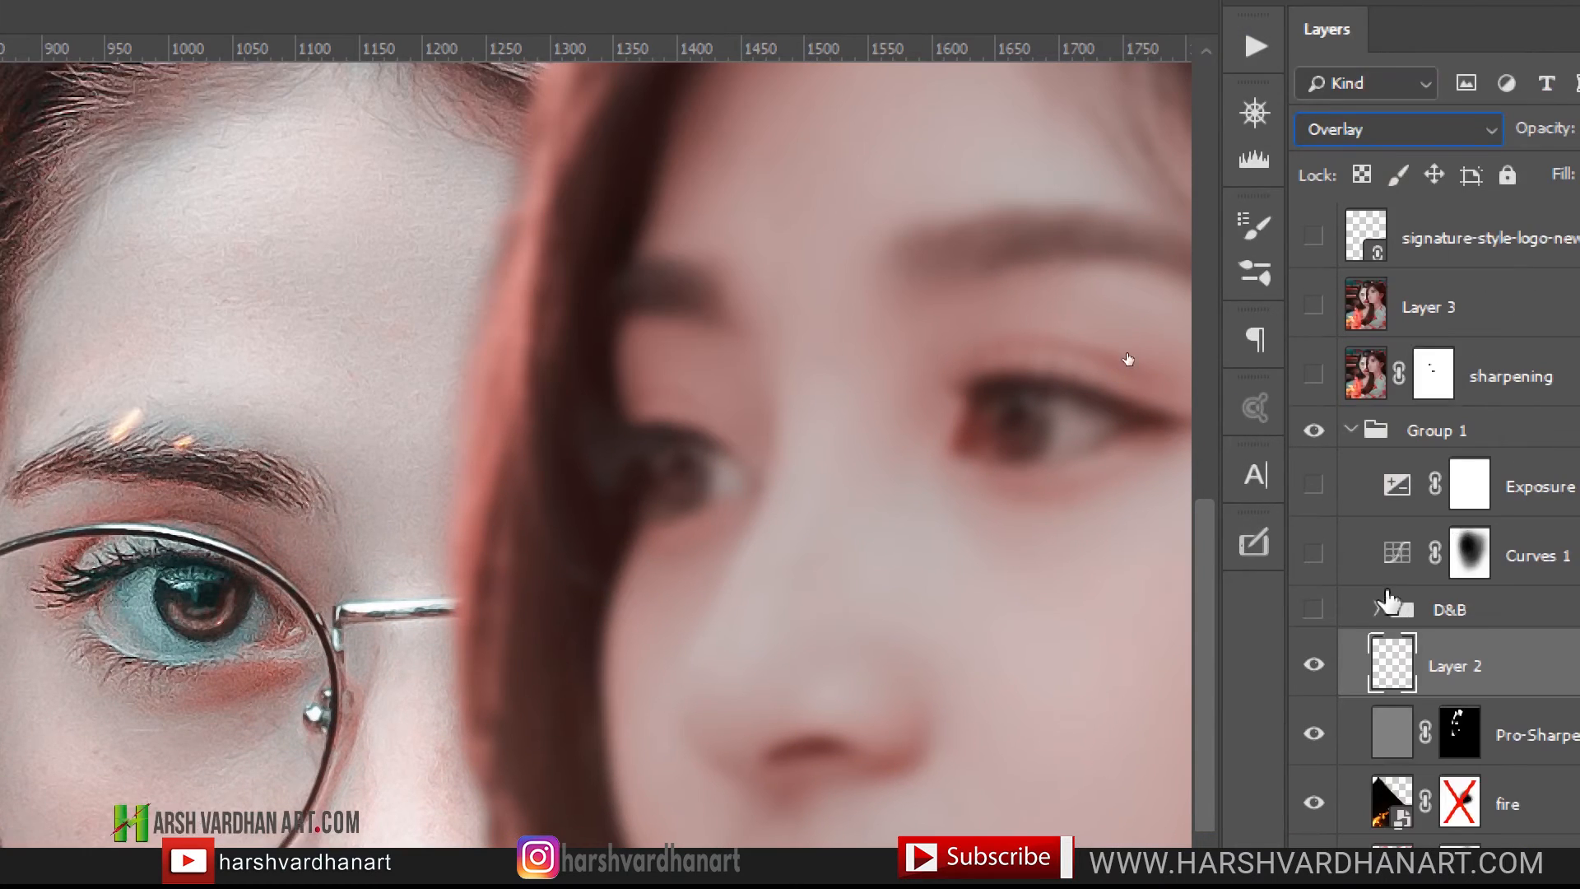
click(1546, 639)
click(1312, 665)
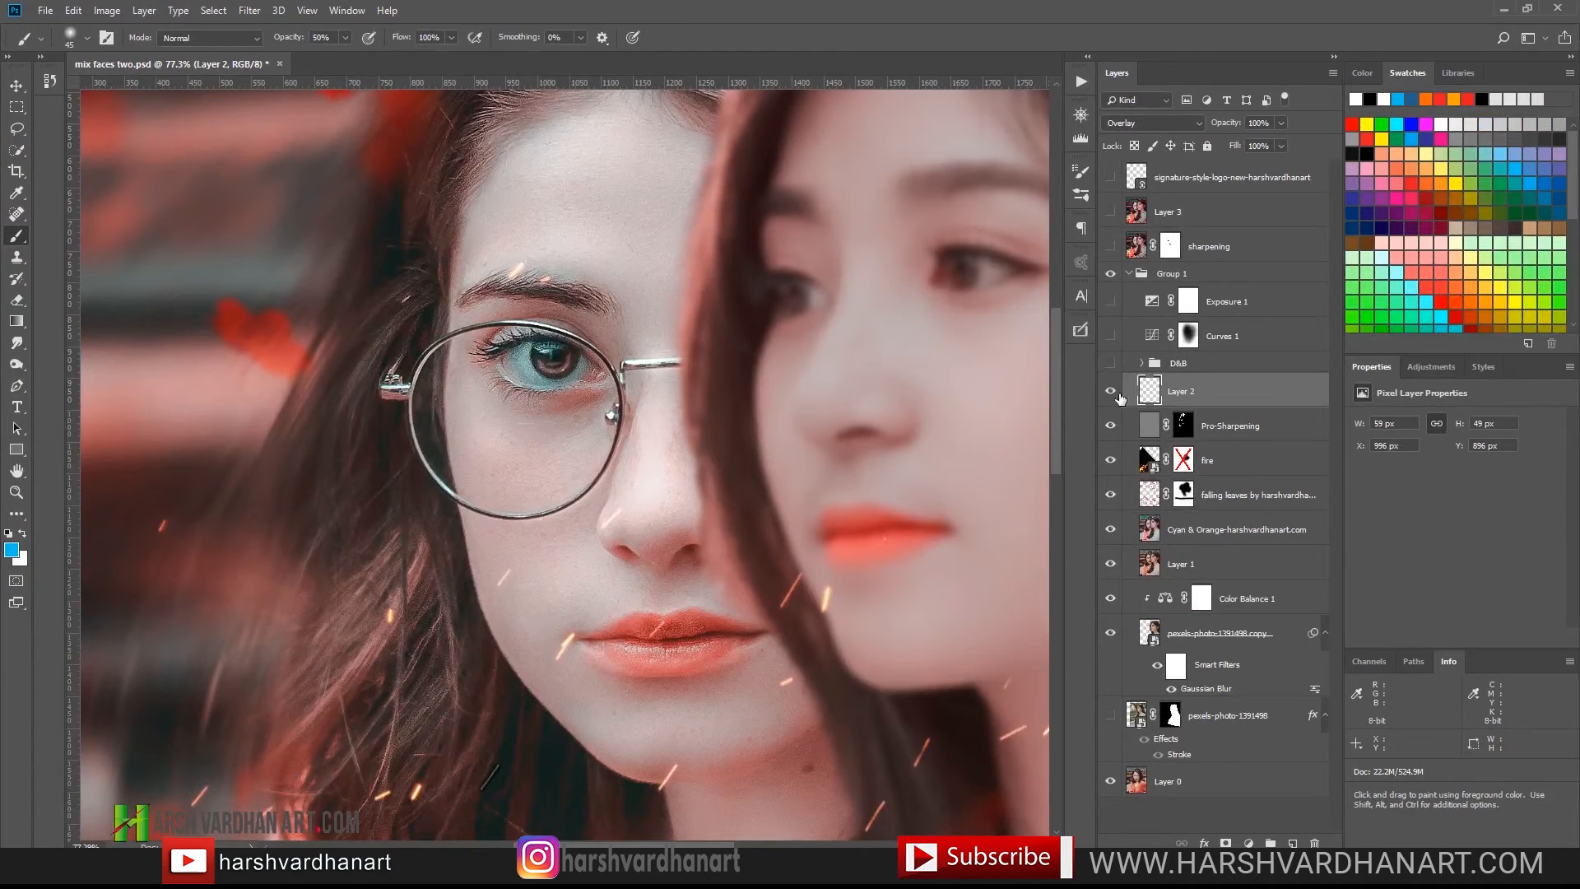
click(1141, 362)
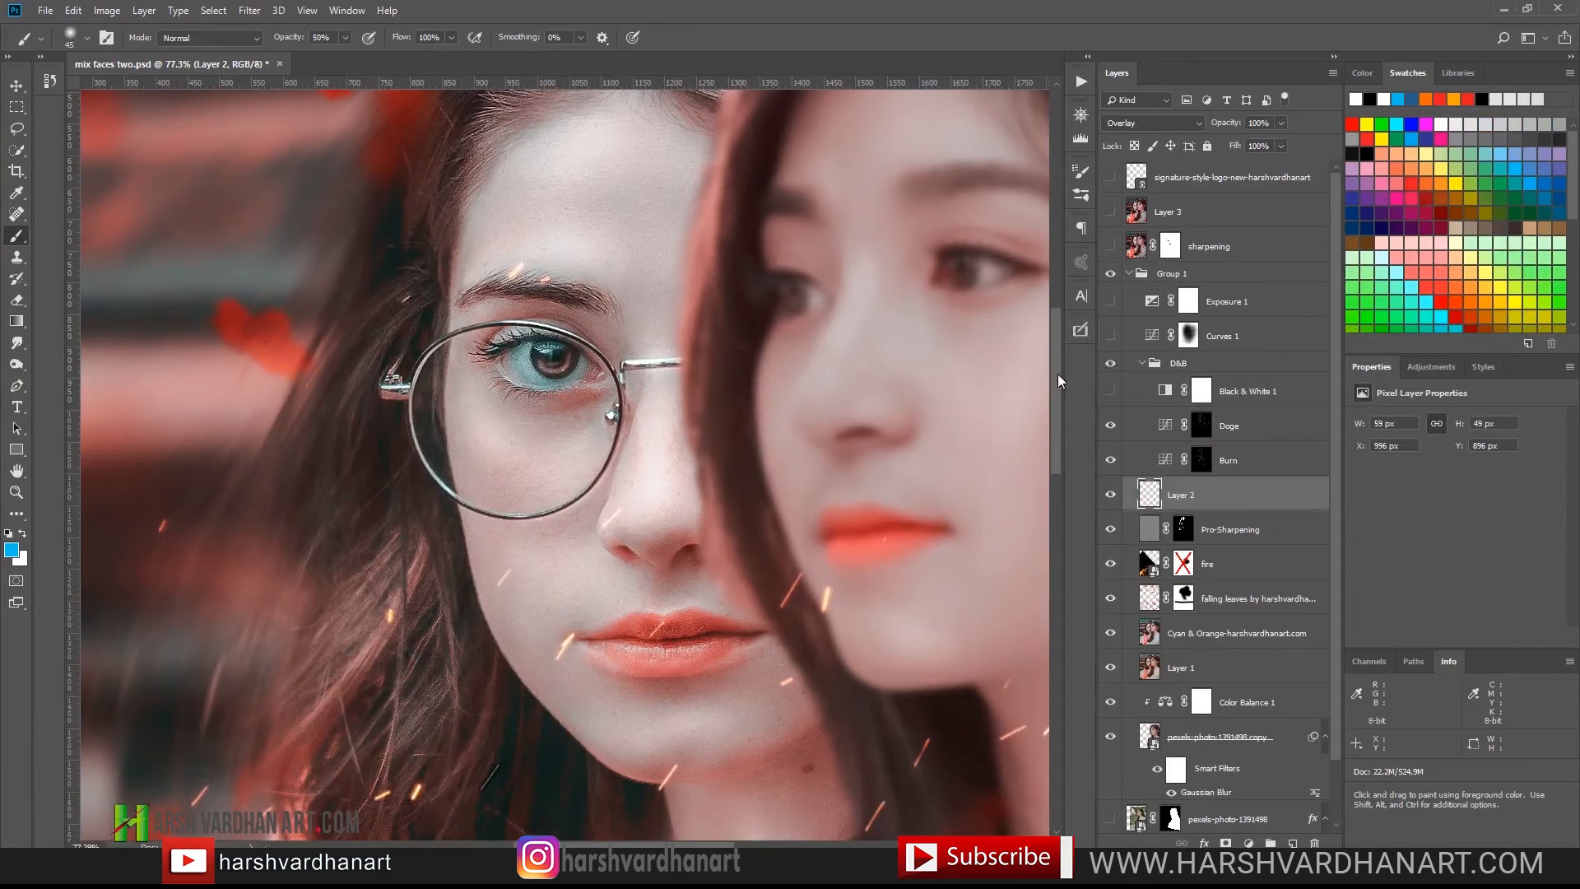
- Compare the whole image with the D&B group hidden and shown
key(ctrl+0)
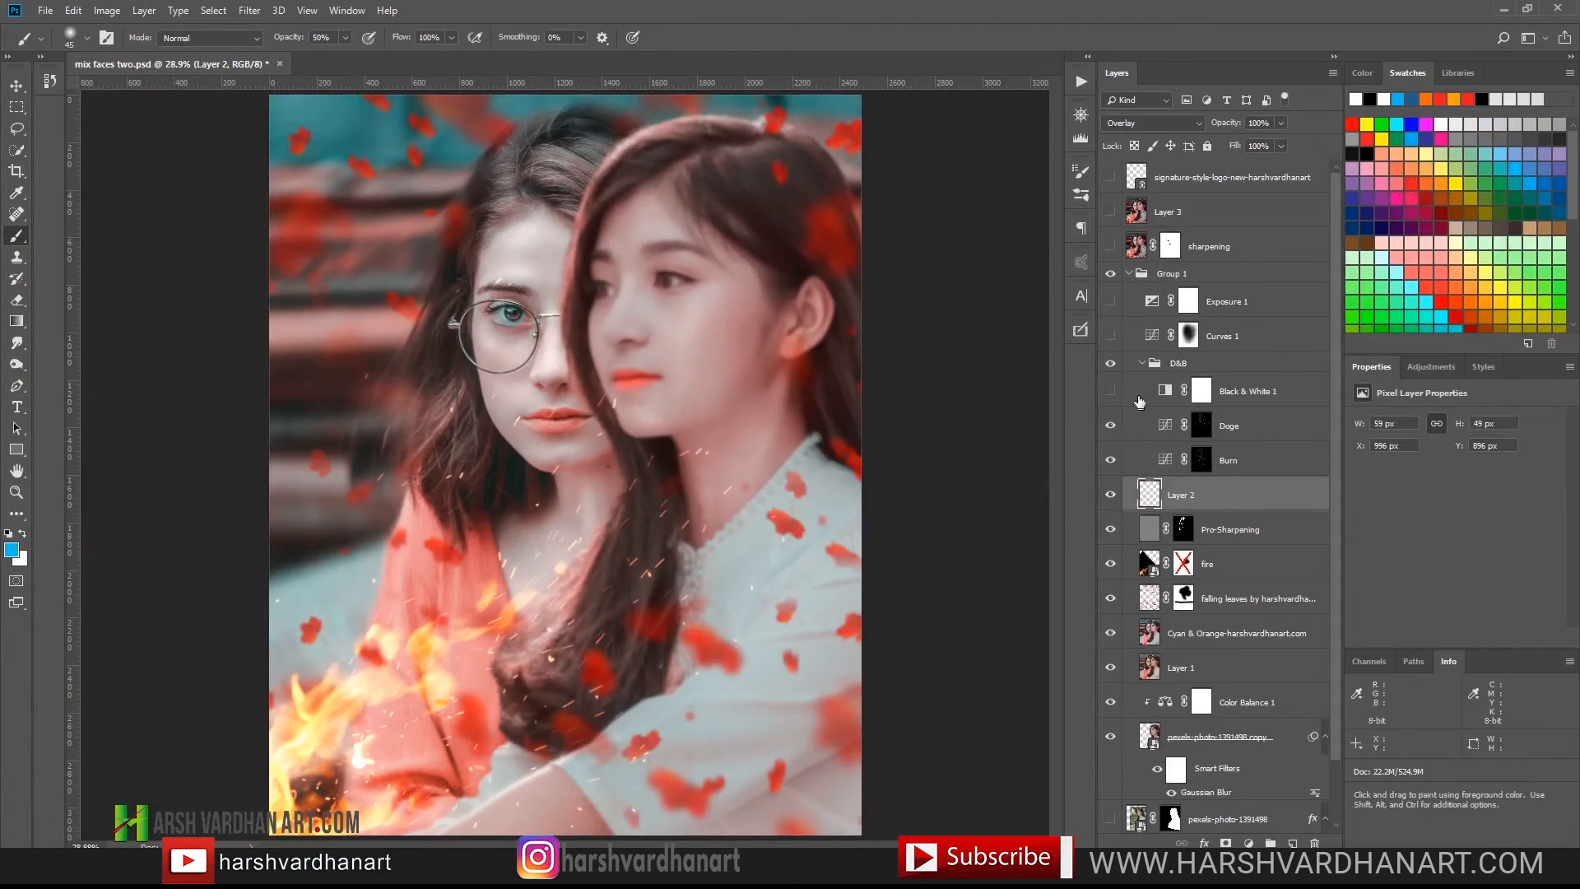
click(1111, 364)
click(1111, 364)
click(1111, 363)
click(1111, 364)
- Inspect the Burn and Doge curves in the D&B group and pick the Dodge & Burn action in Amazing Photo Enhancer
click(1165, 461)
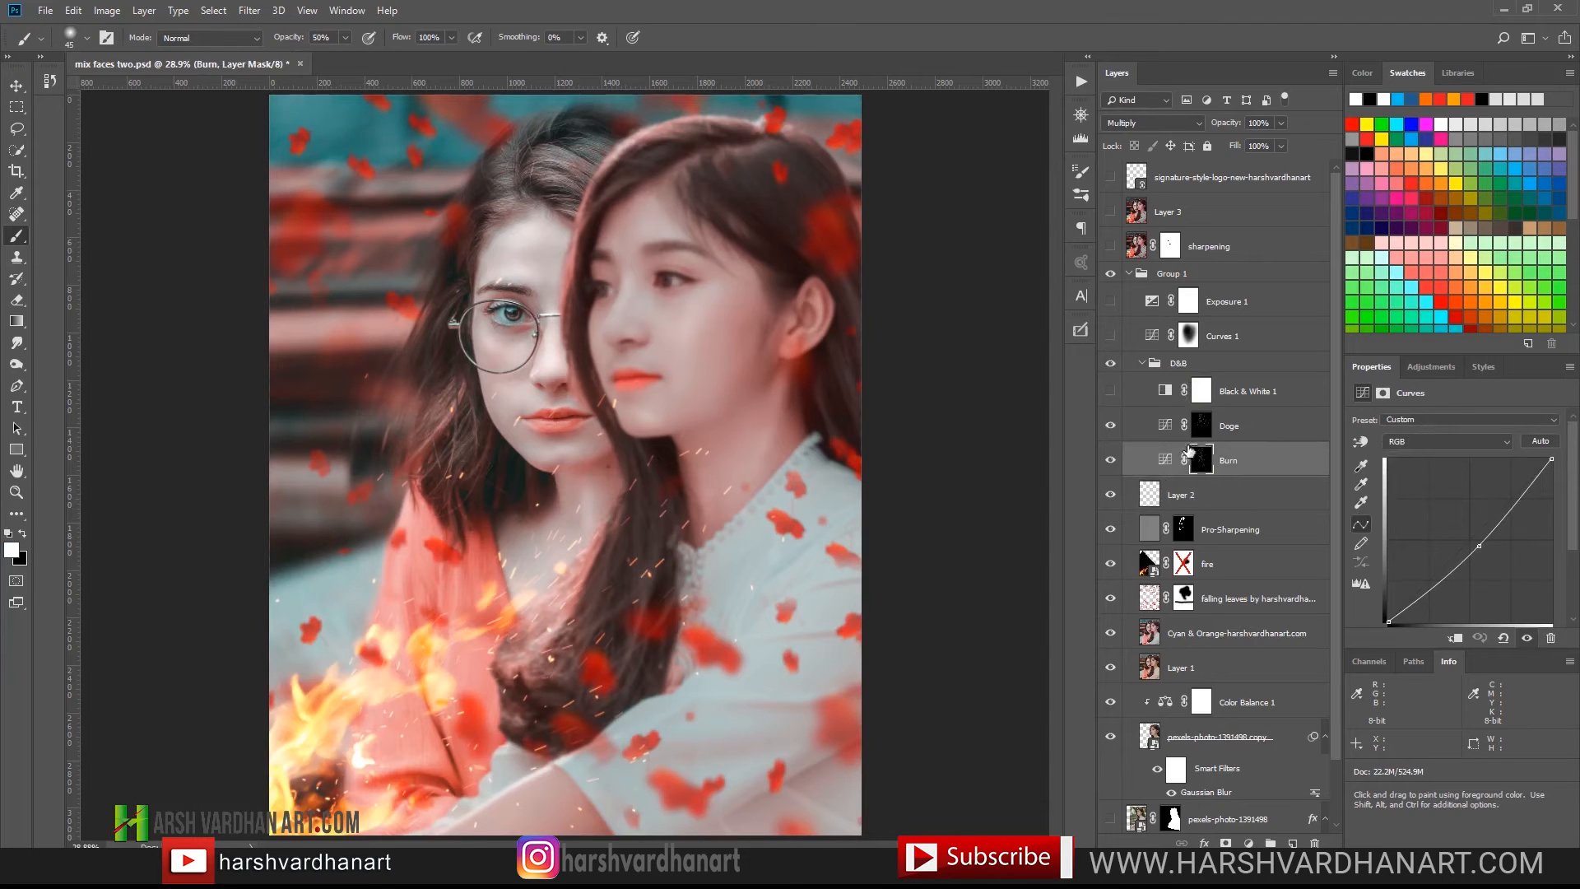
click(1167, 432)
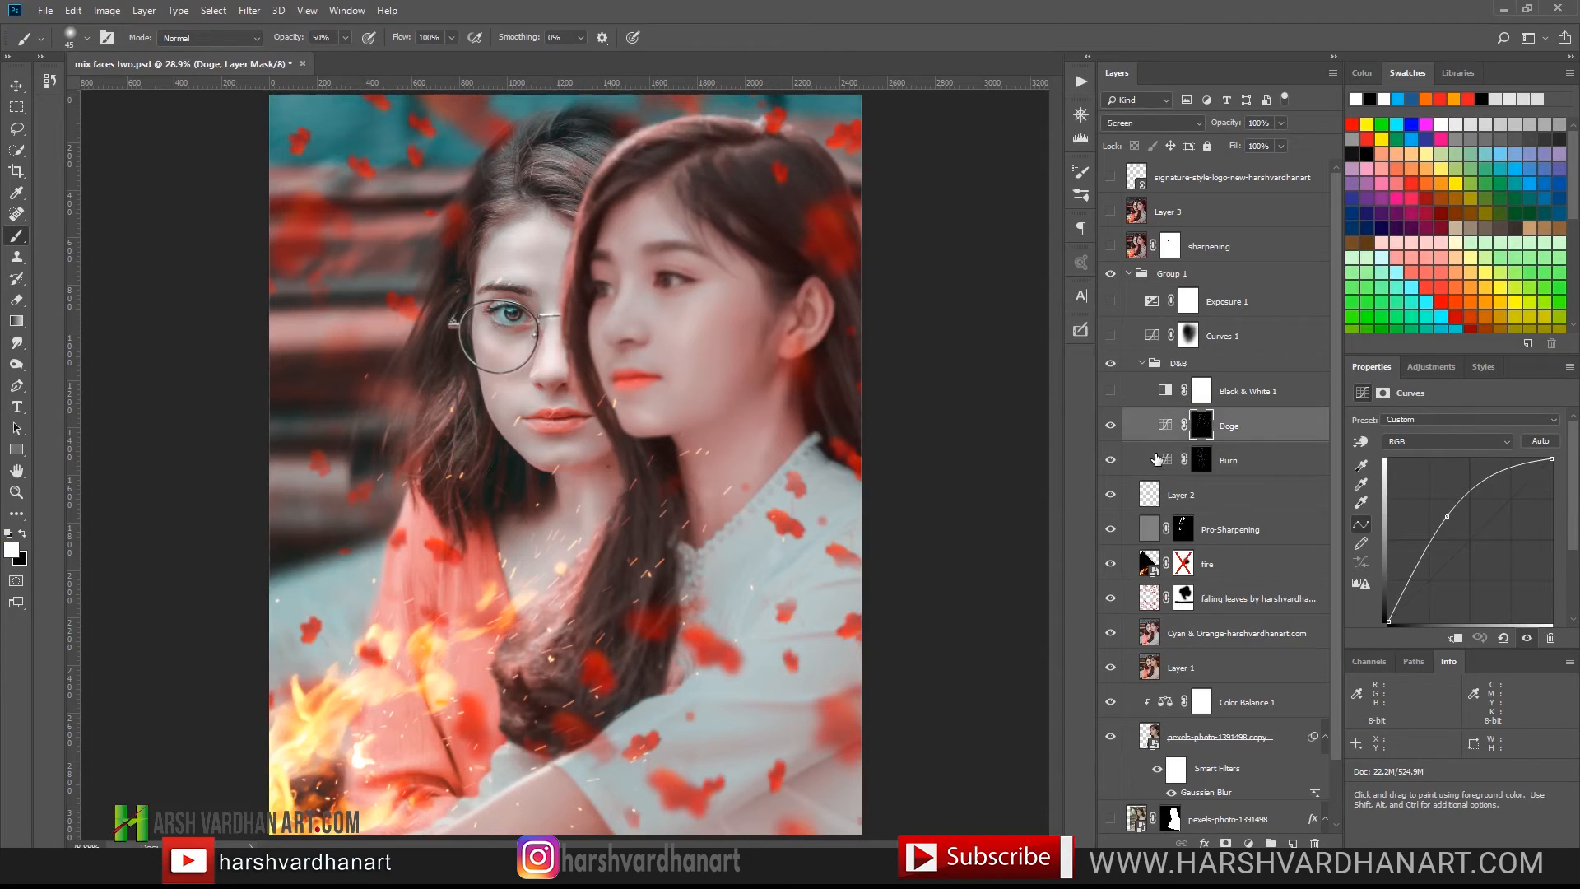
click(1157, 459)
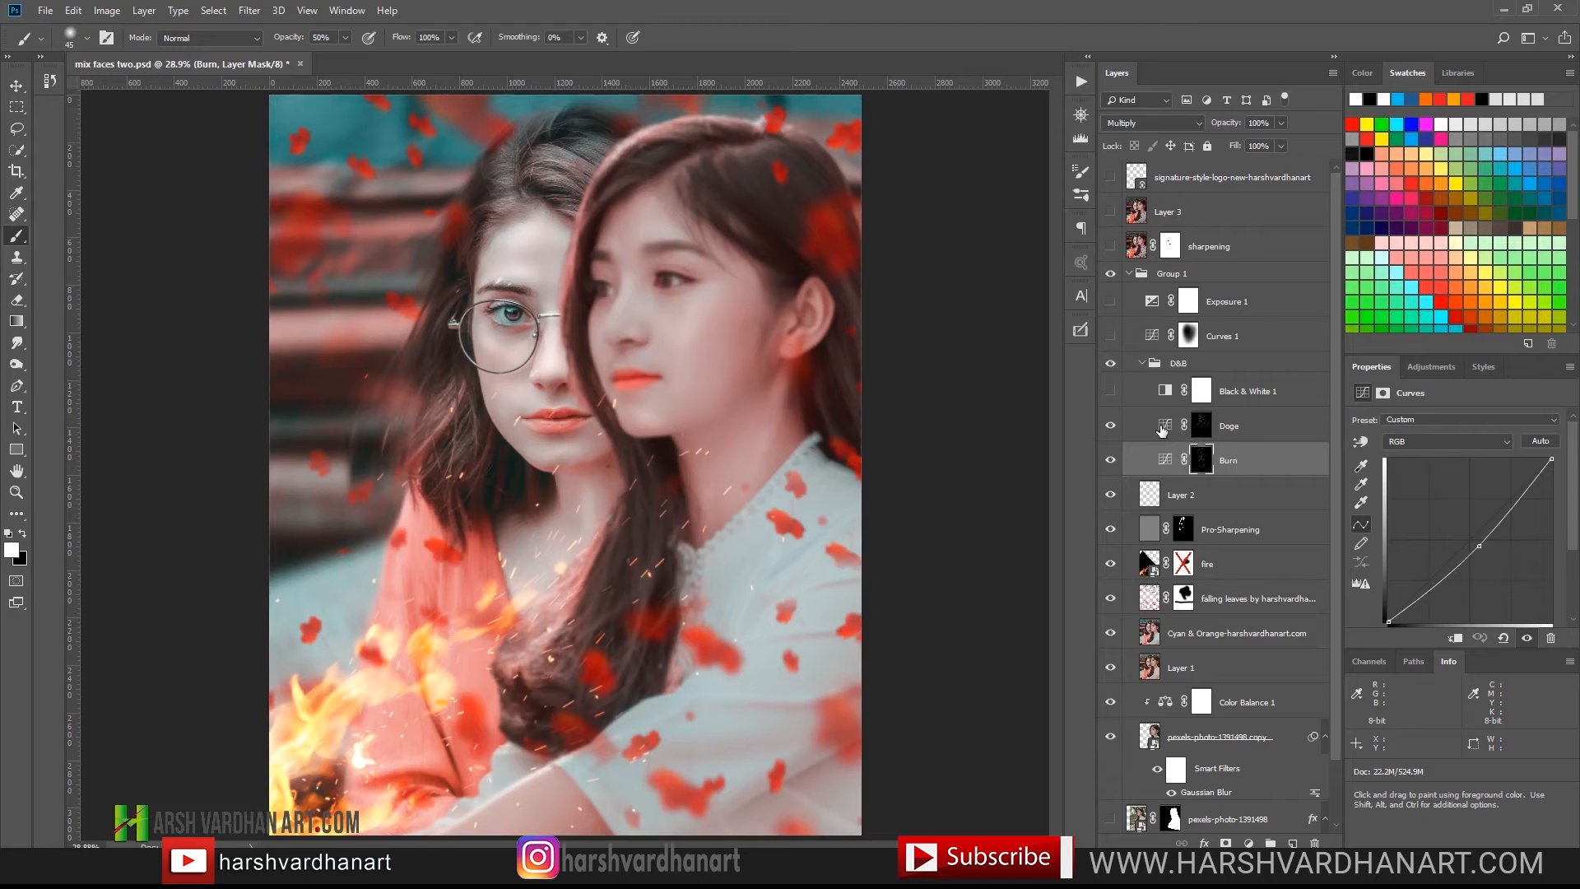
click(1162, 430)
click(1080, 81)
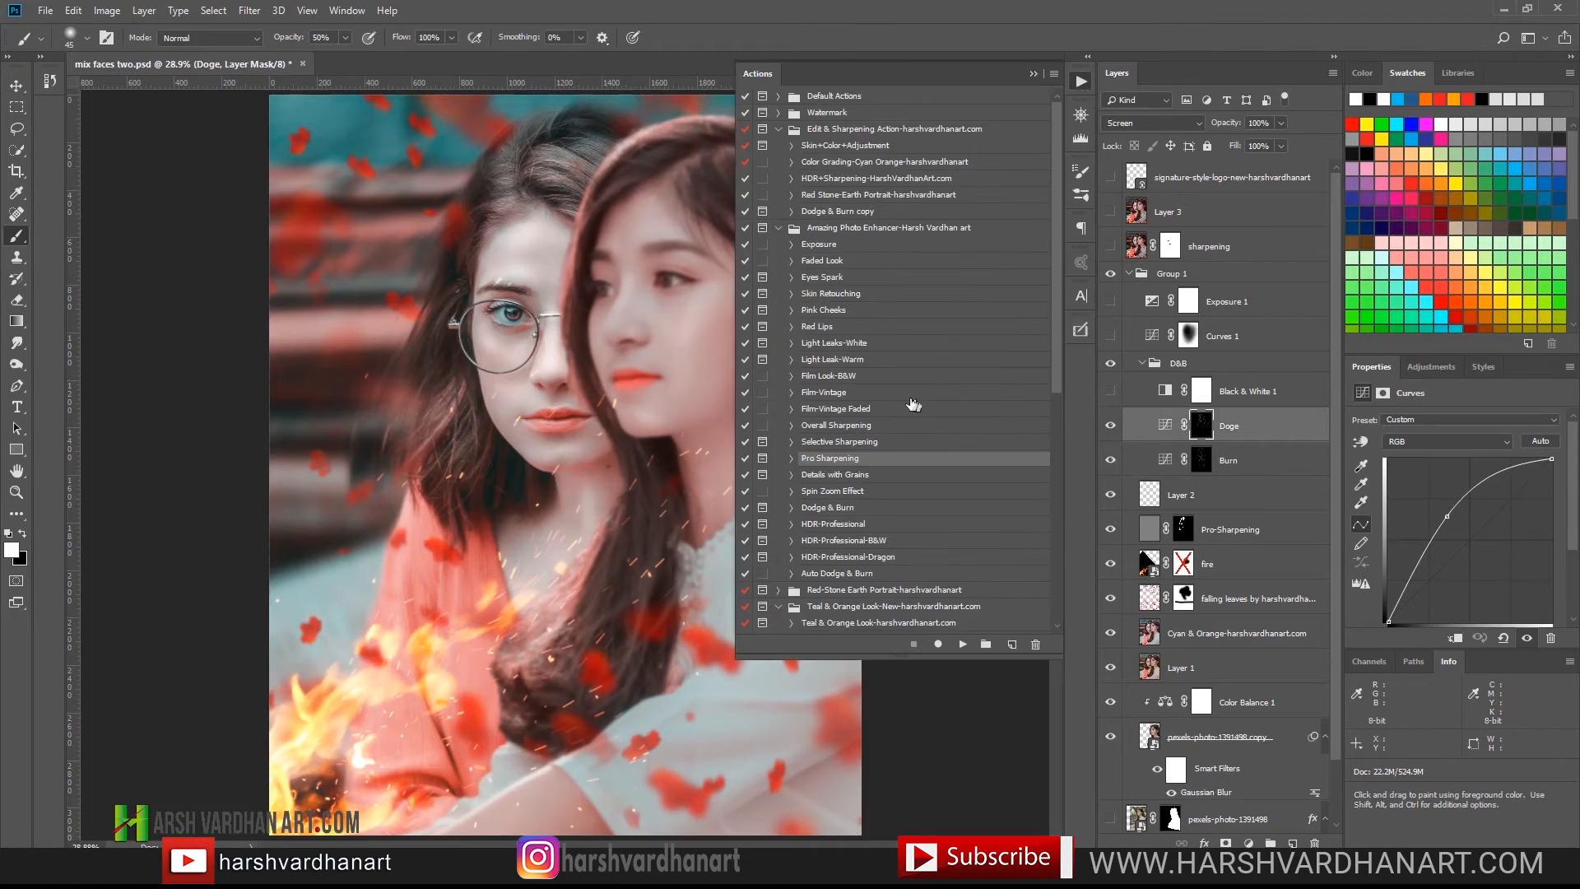
click(845, 514)
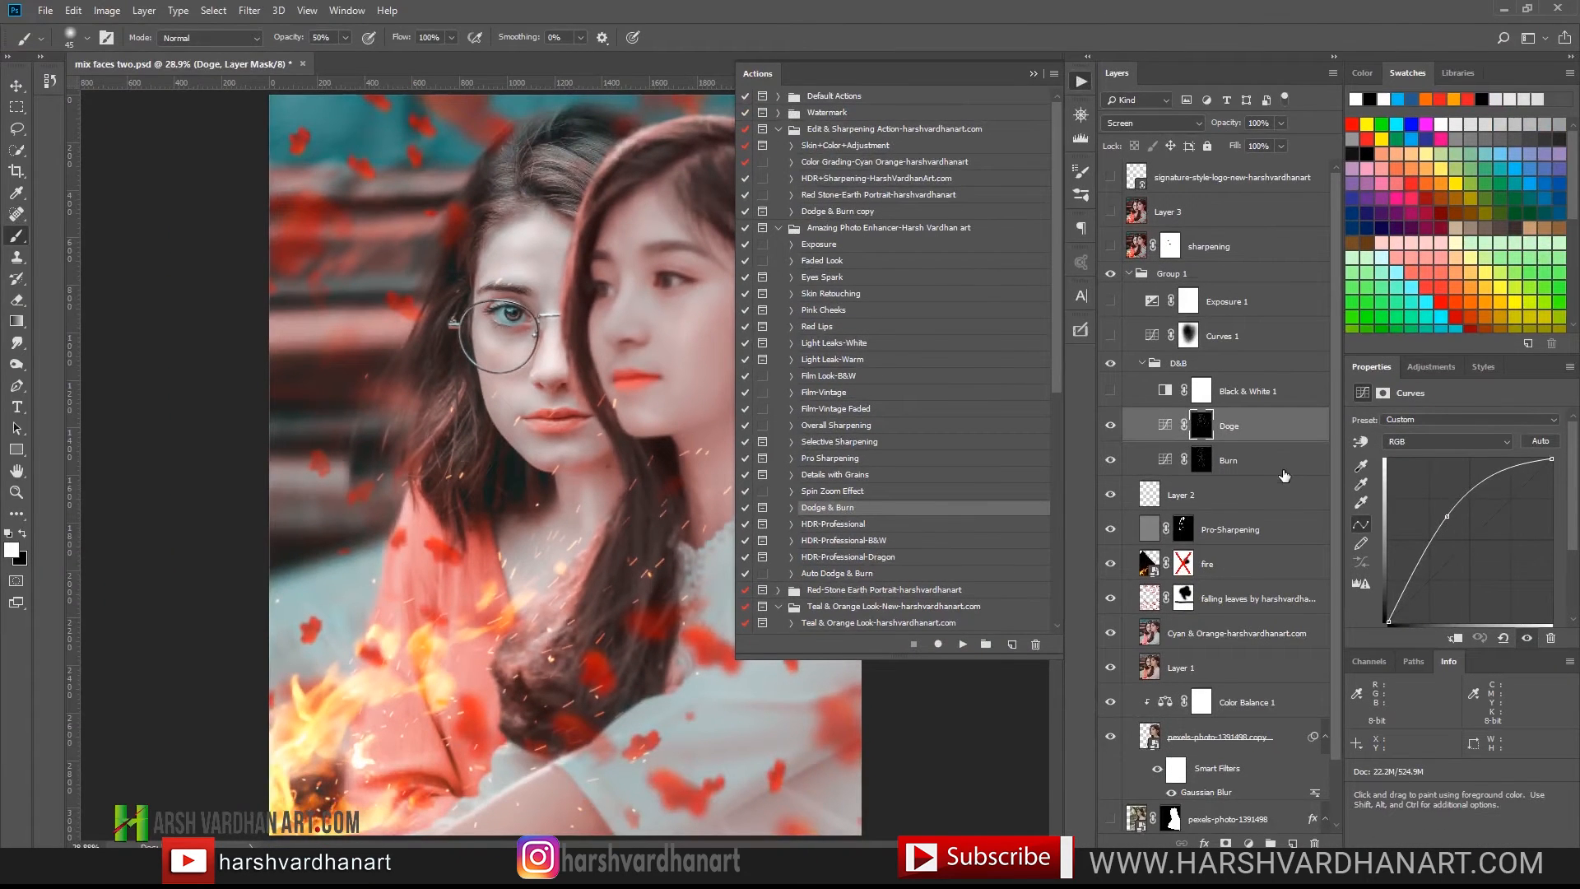
- Show the Black & White 1 helper layer, review the D&B adjustments, hide it again, and select the D&B group
click(1110, 390)
click(1167, 471)
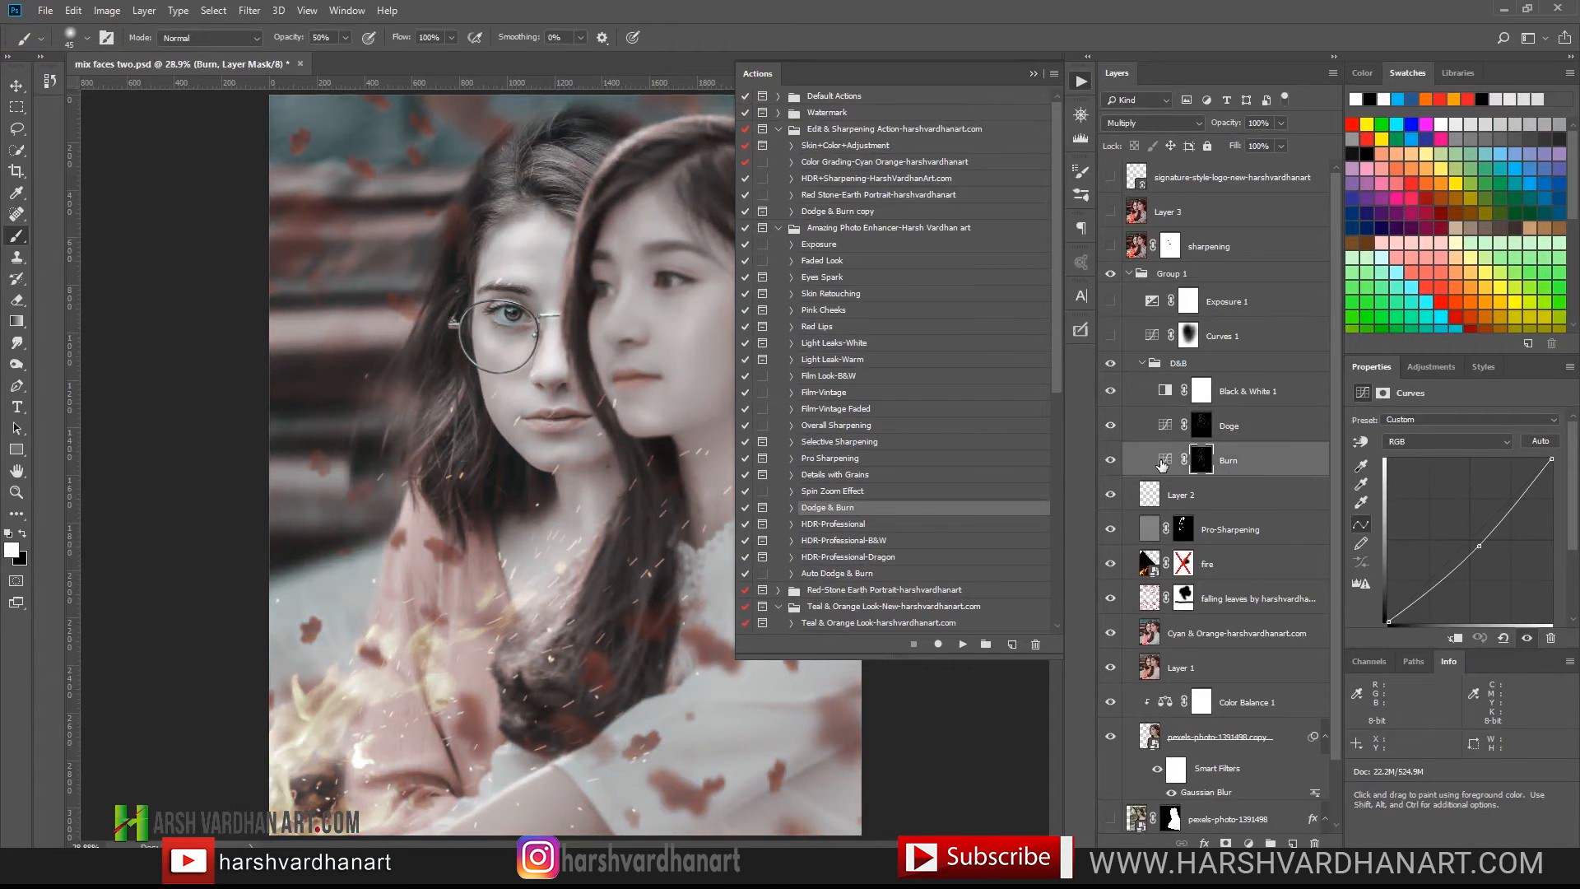
click(1165, 433)
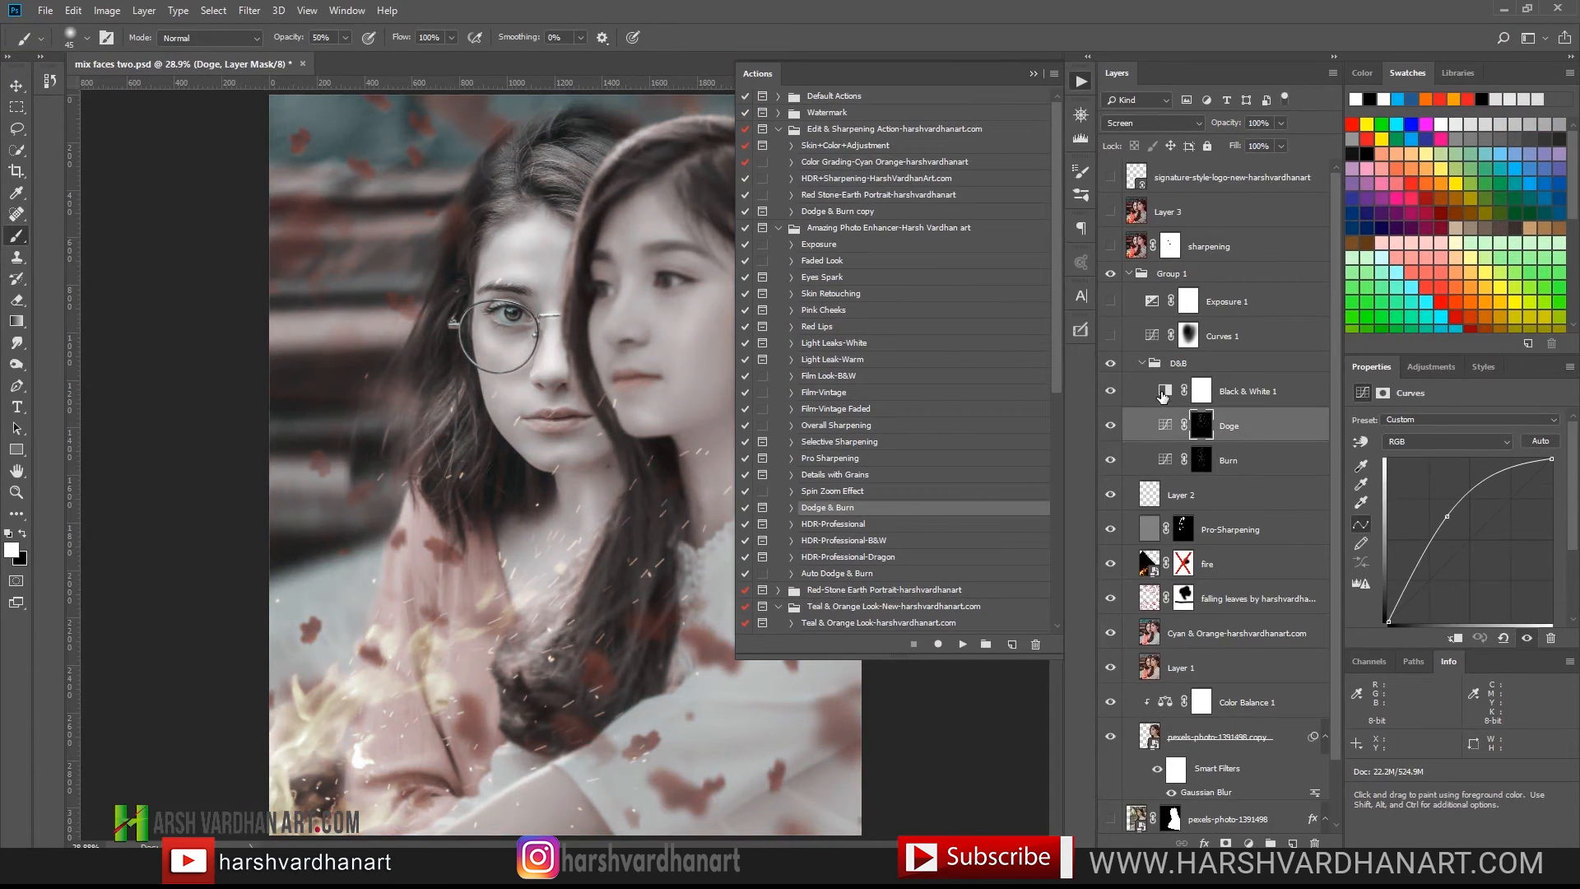
click(1163, 395)
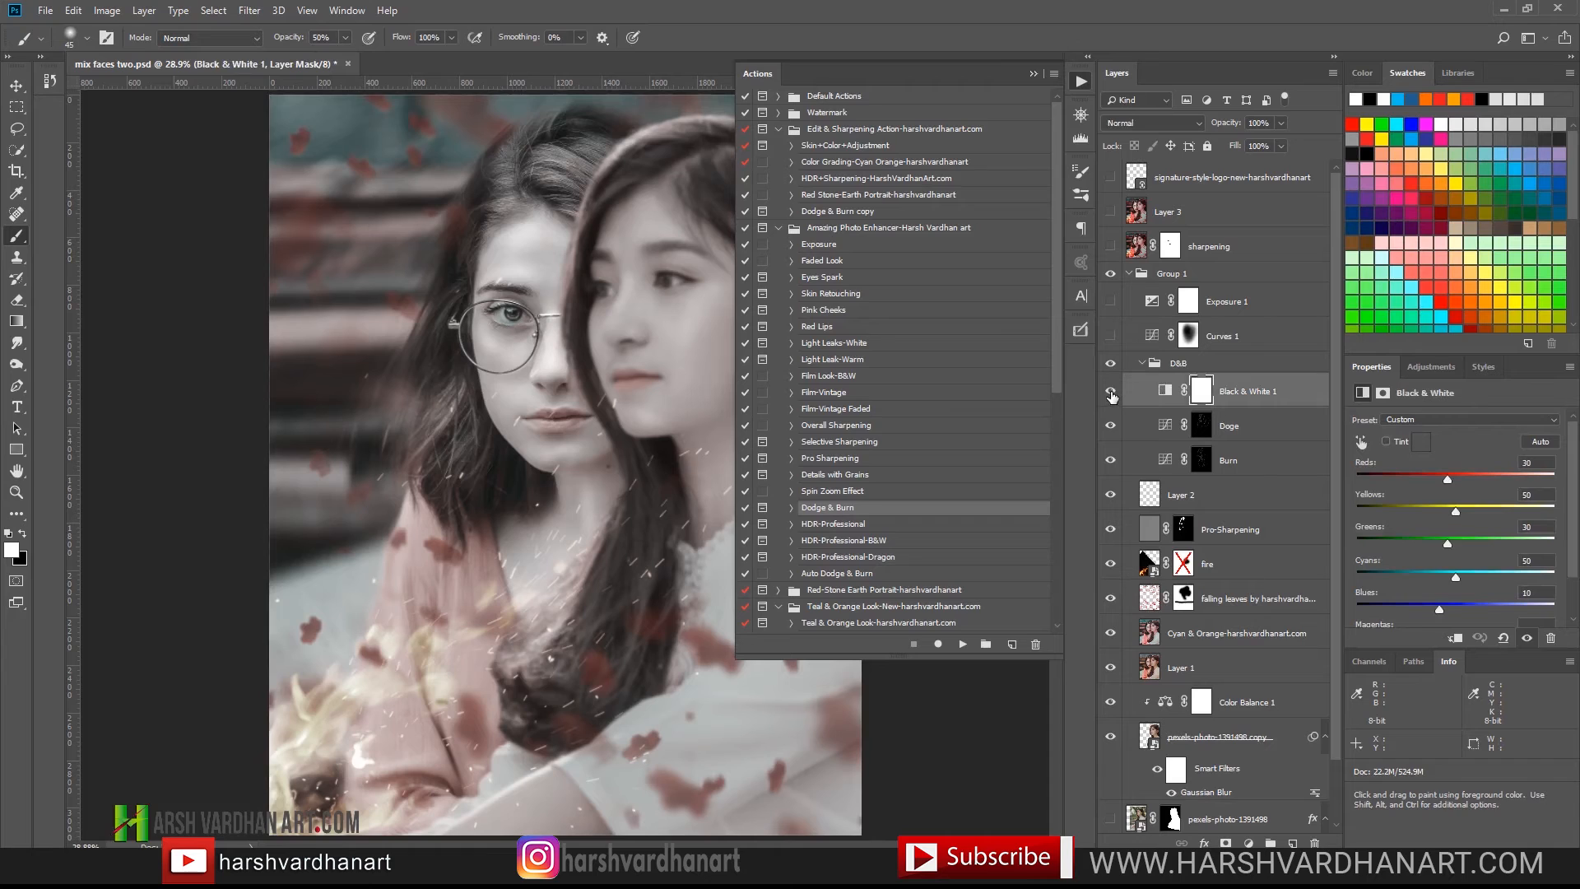
click(1110, 392)
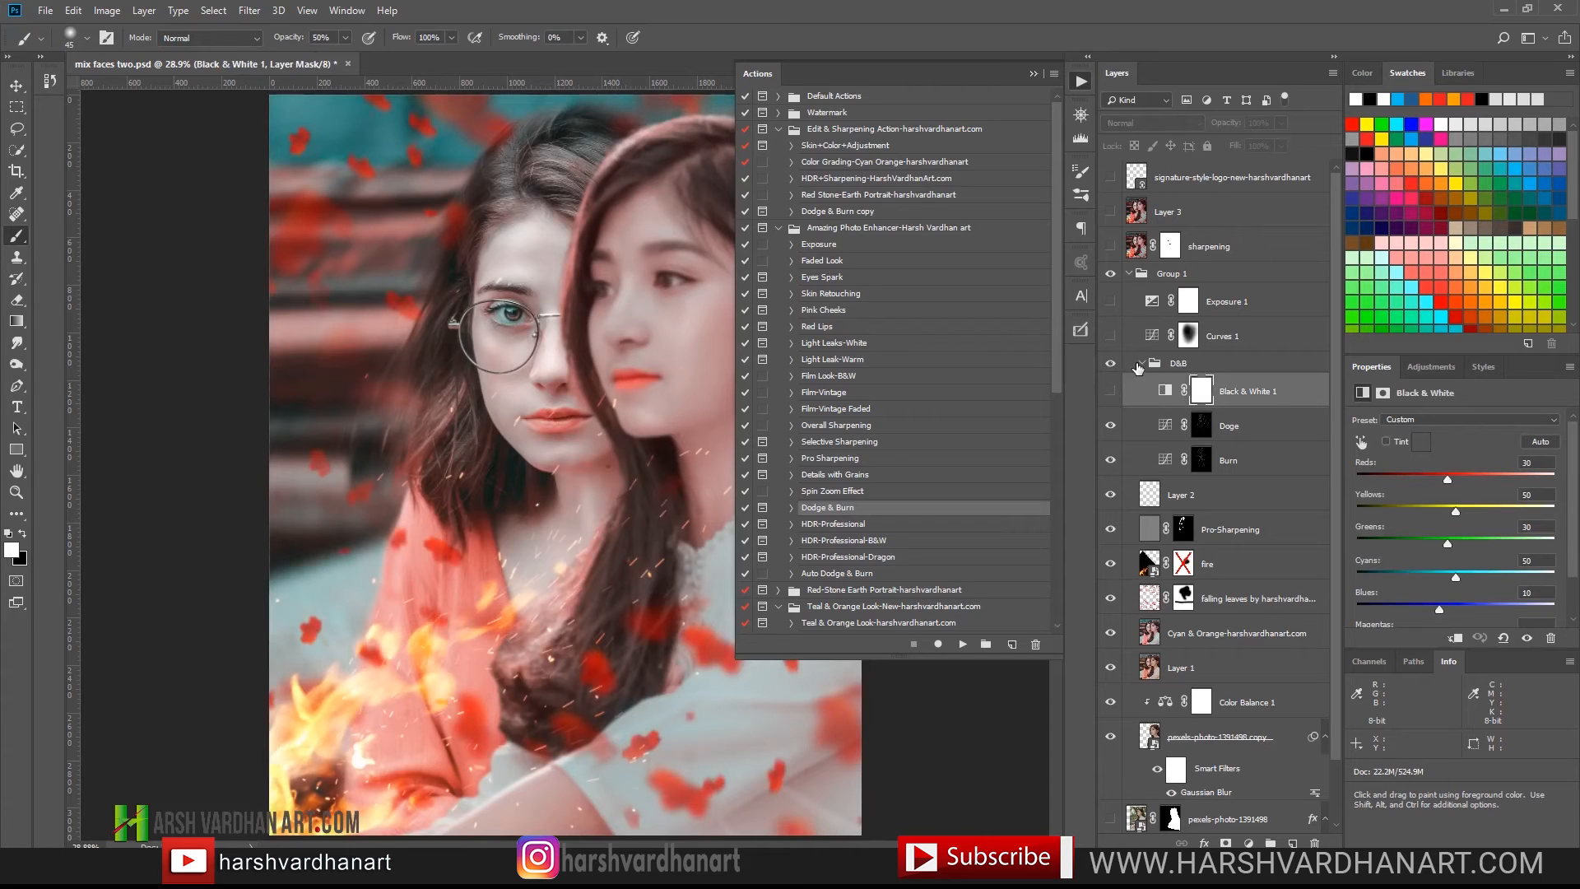
click(1136, 367)
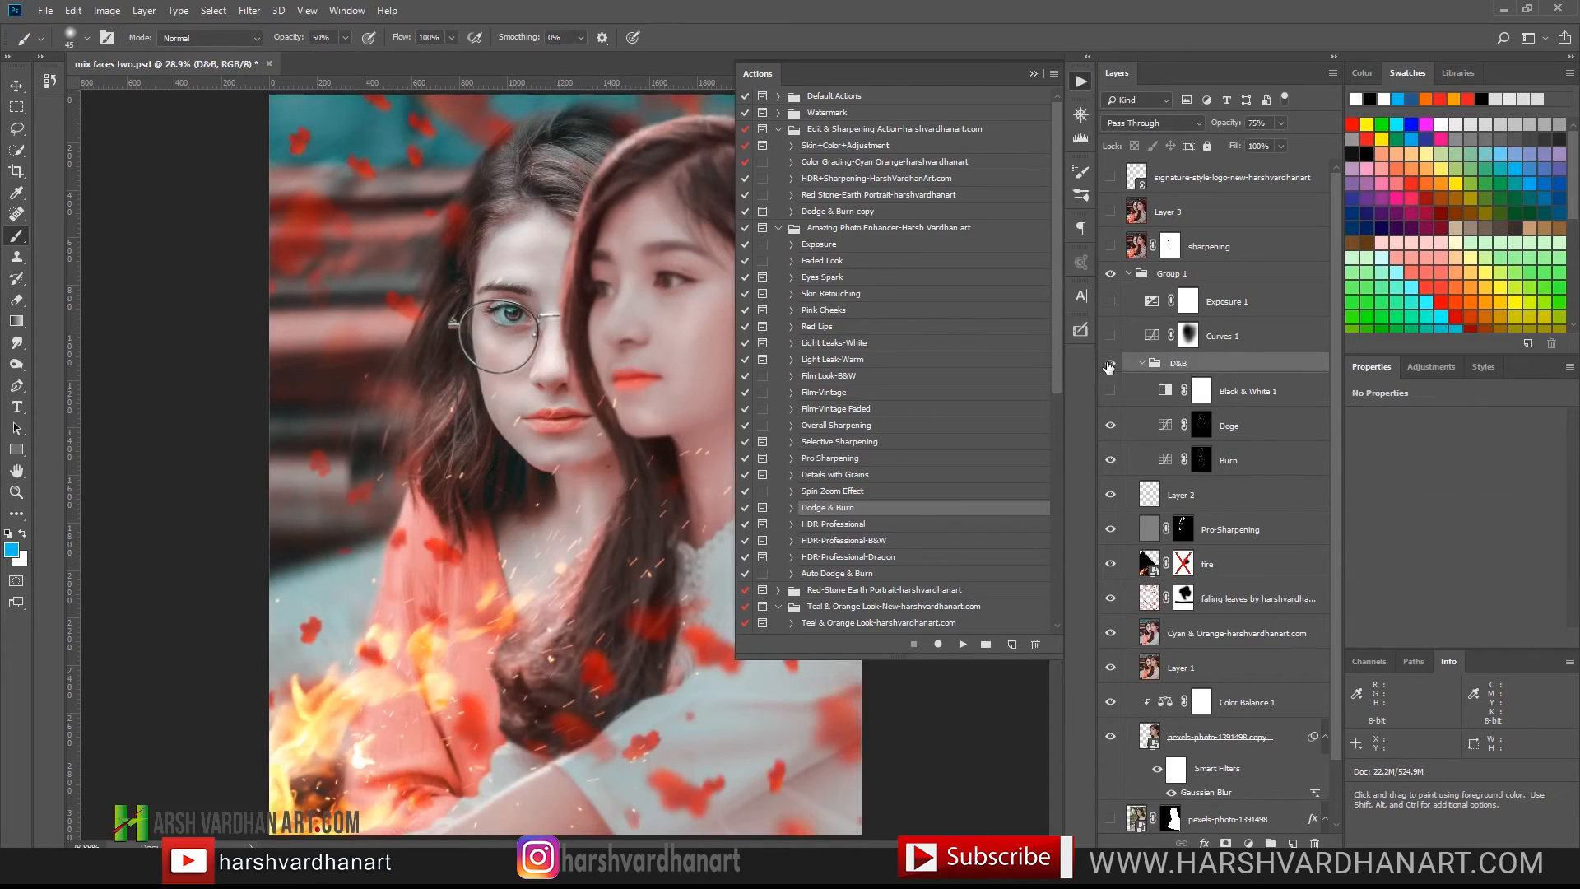
click(1082, 83)
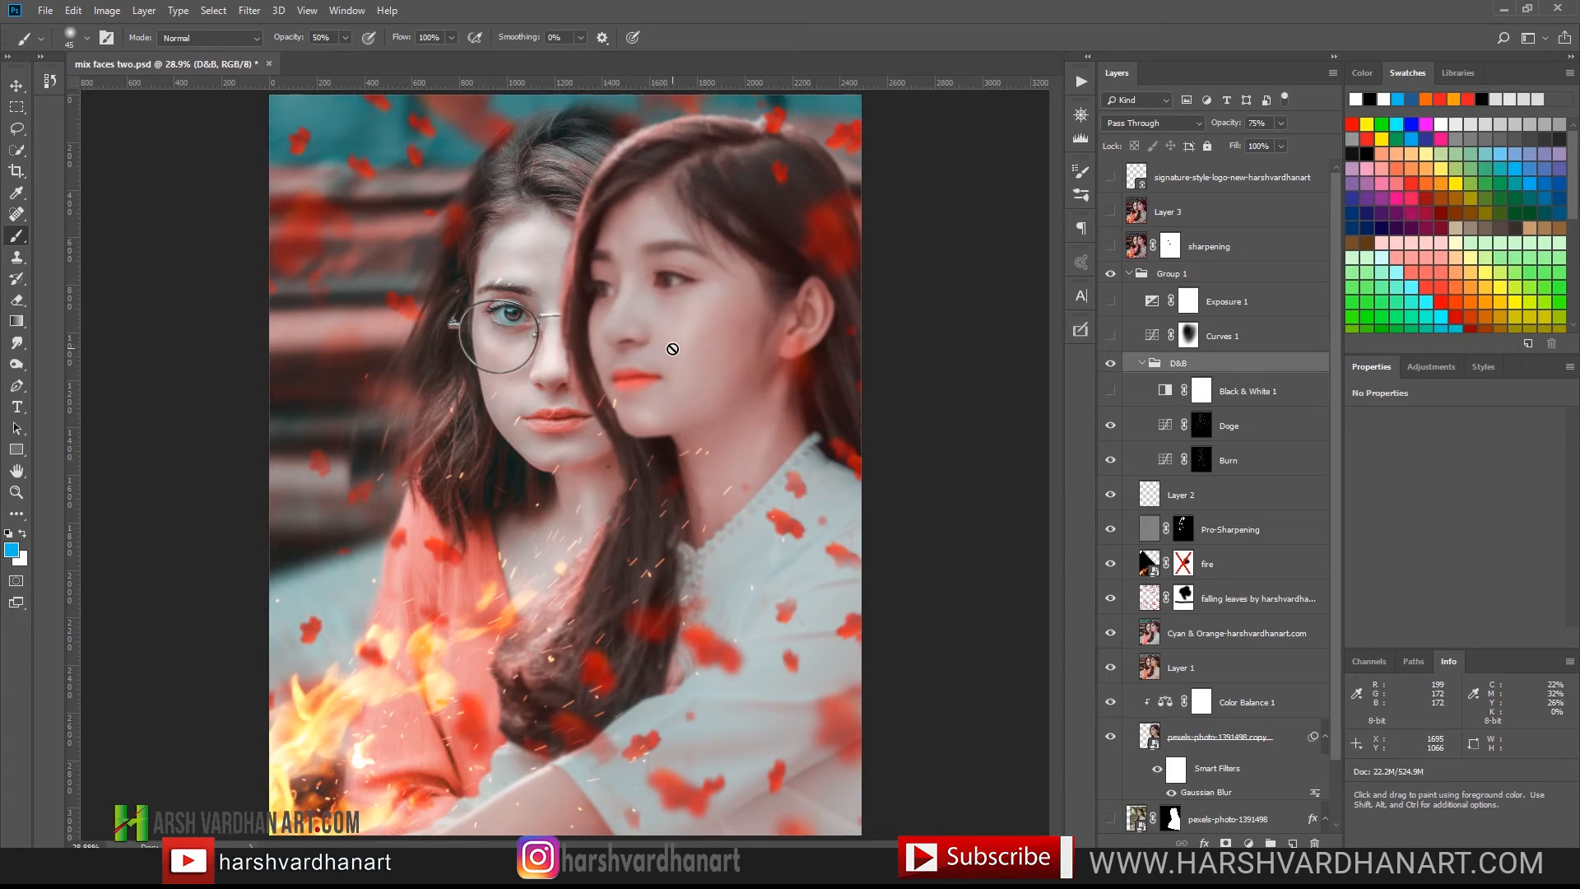
- Try the D&B group at 100% opacity and compare the image with the group hidden and shown
click(1110, 364)
click(1281, 124)
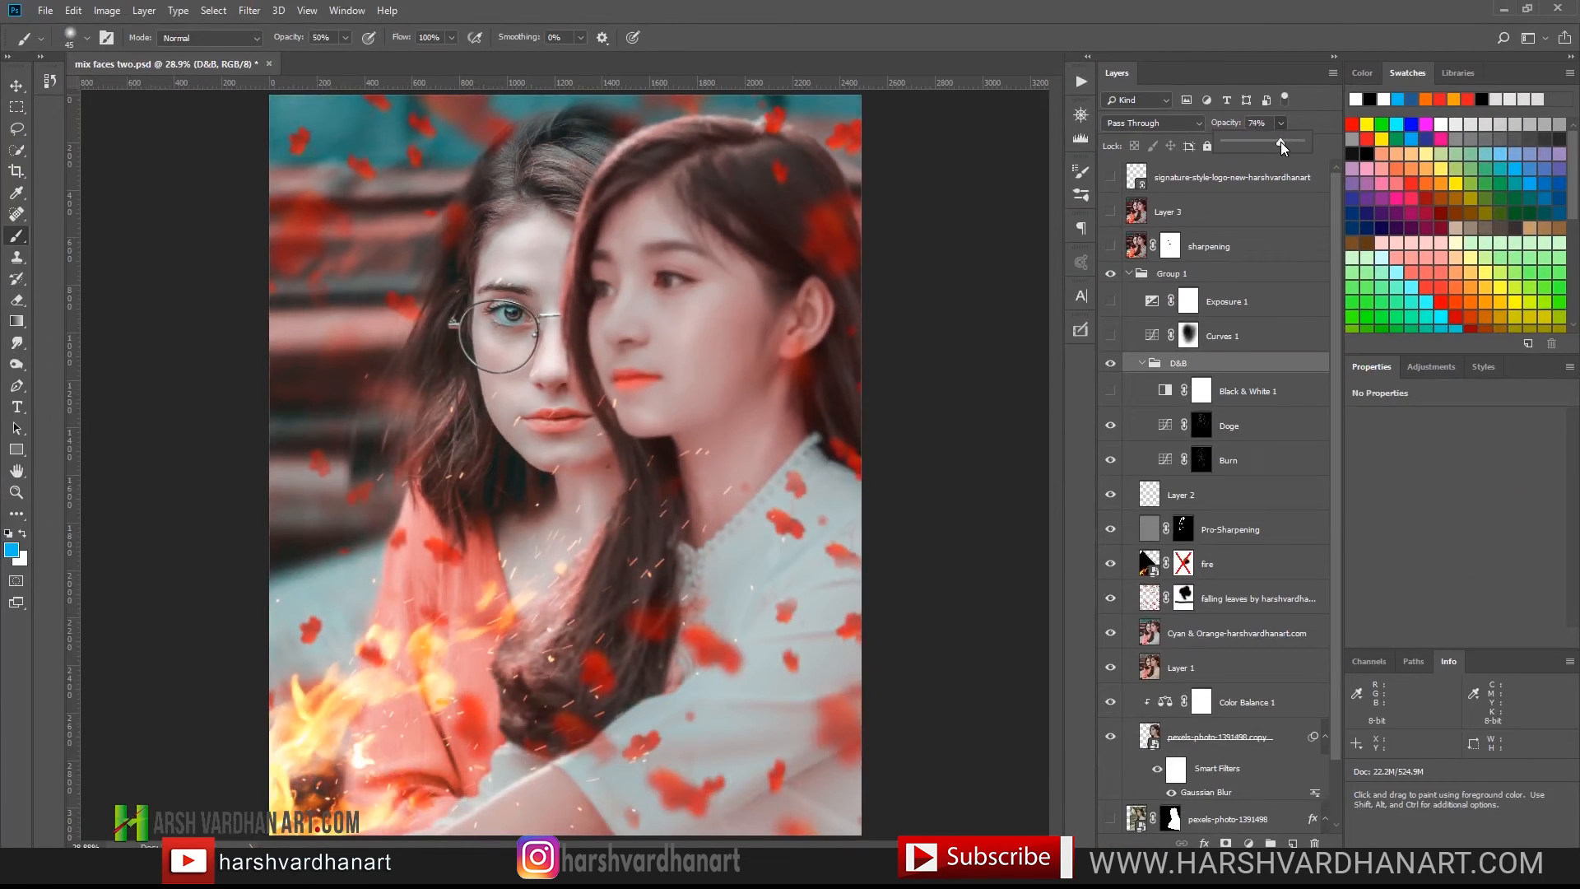
drag(1280, 141, 1310, 146)
click(1106, 364)
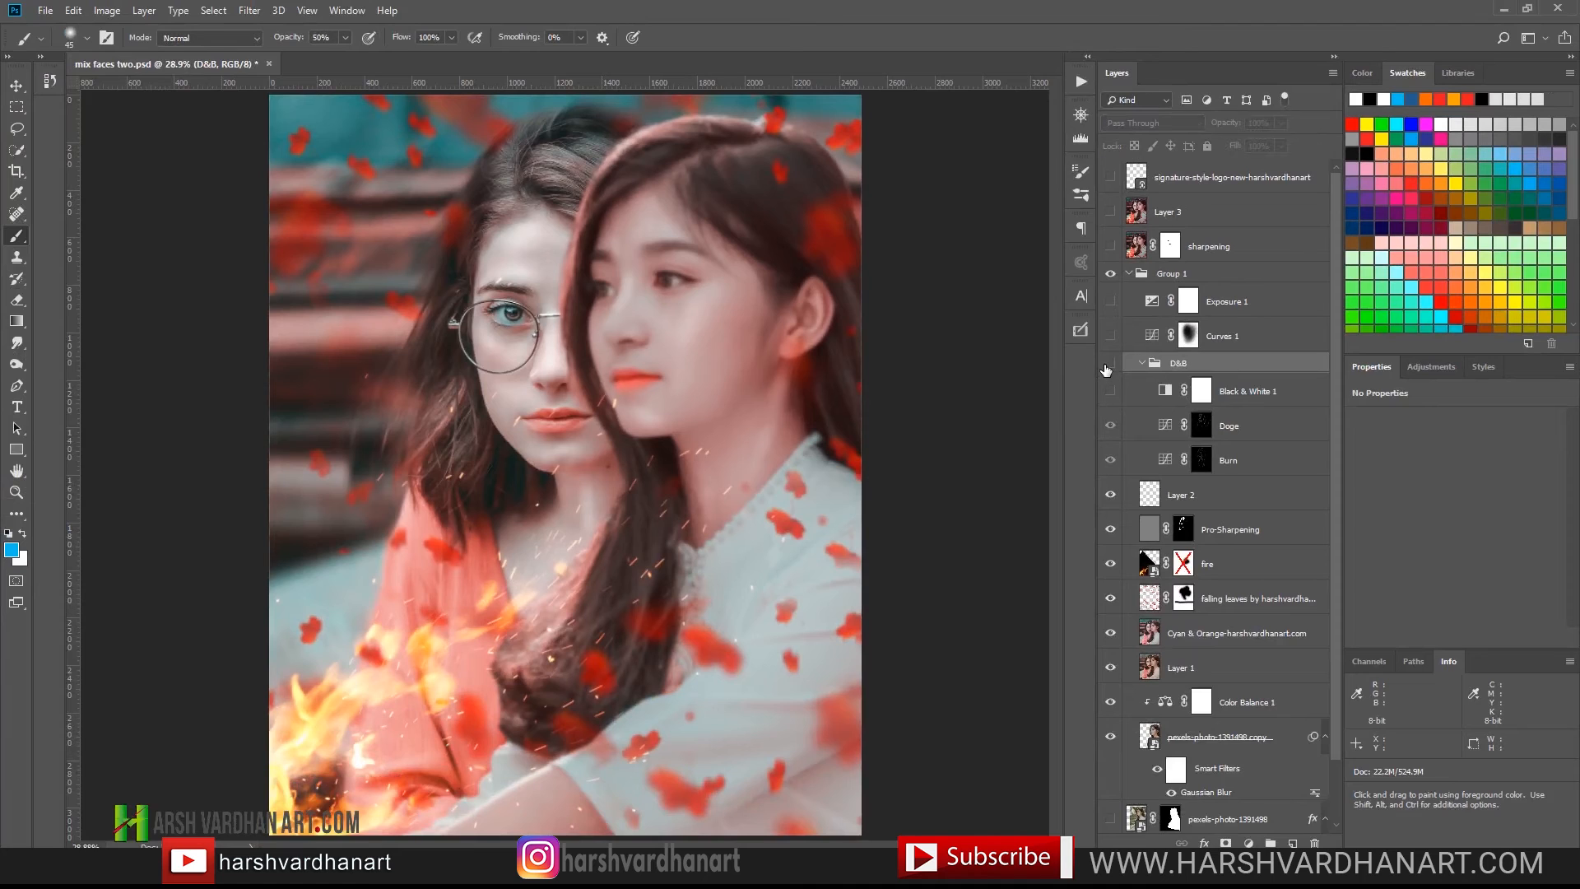
click(1105, 365)
click(1105, 365)
click(1105, 364)
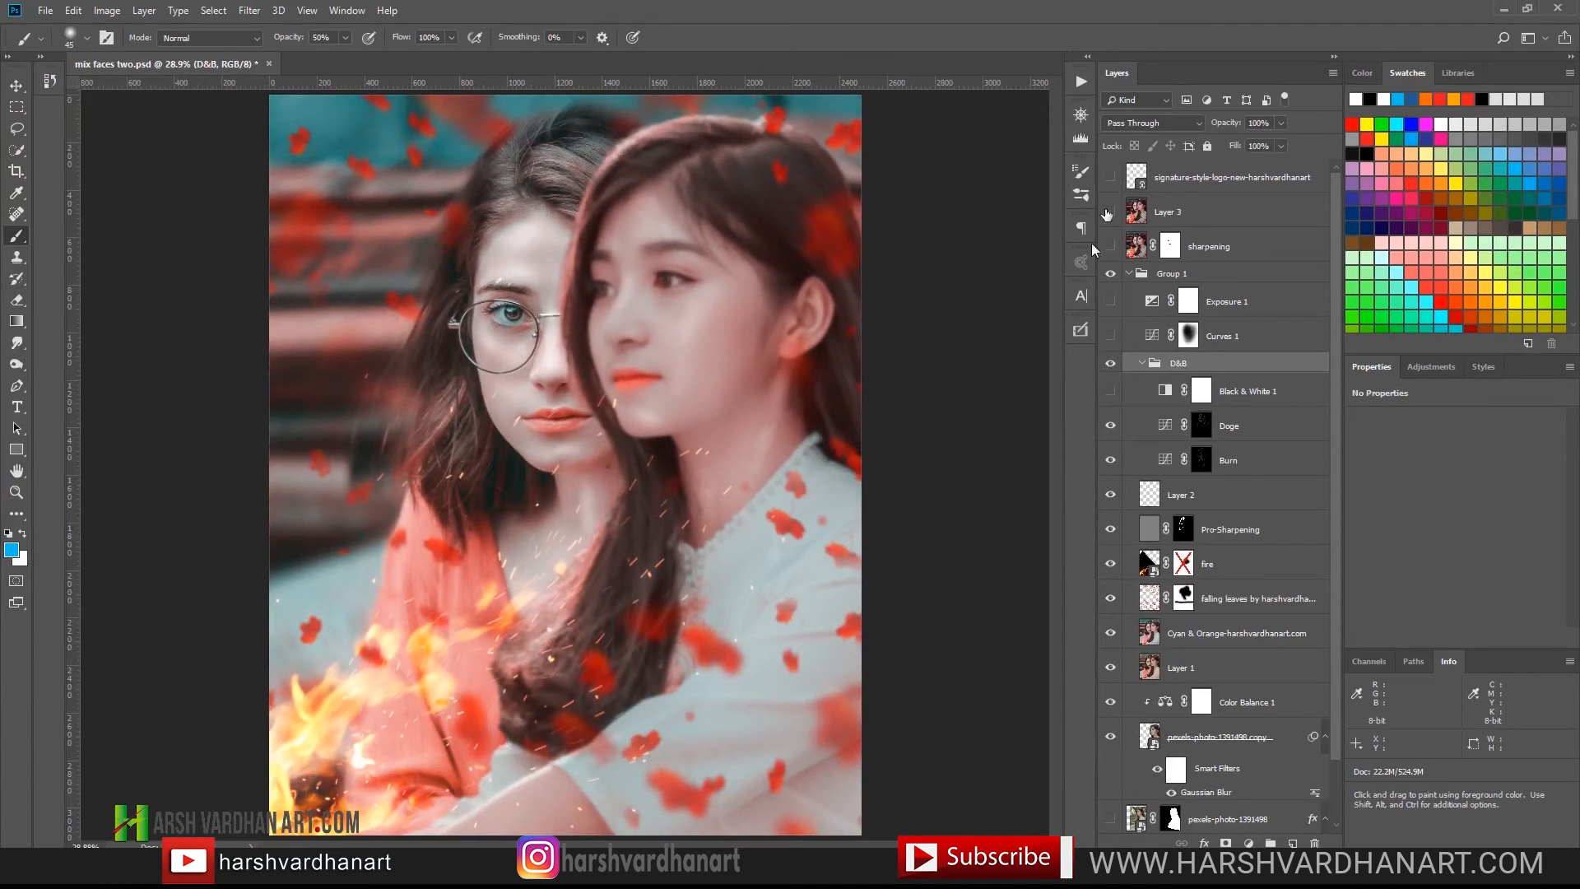
- Set the D&B group's opacity to 77% and compare the image with and without it
click(1281, 124)
click(1108, 363)
click(1108, 363)
- Turn on the Curves 1 adjustment layer and check its darkening effect with the layer toggled and its mask disabled and re-enabled
click(1110, 336)
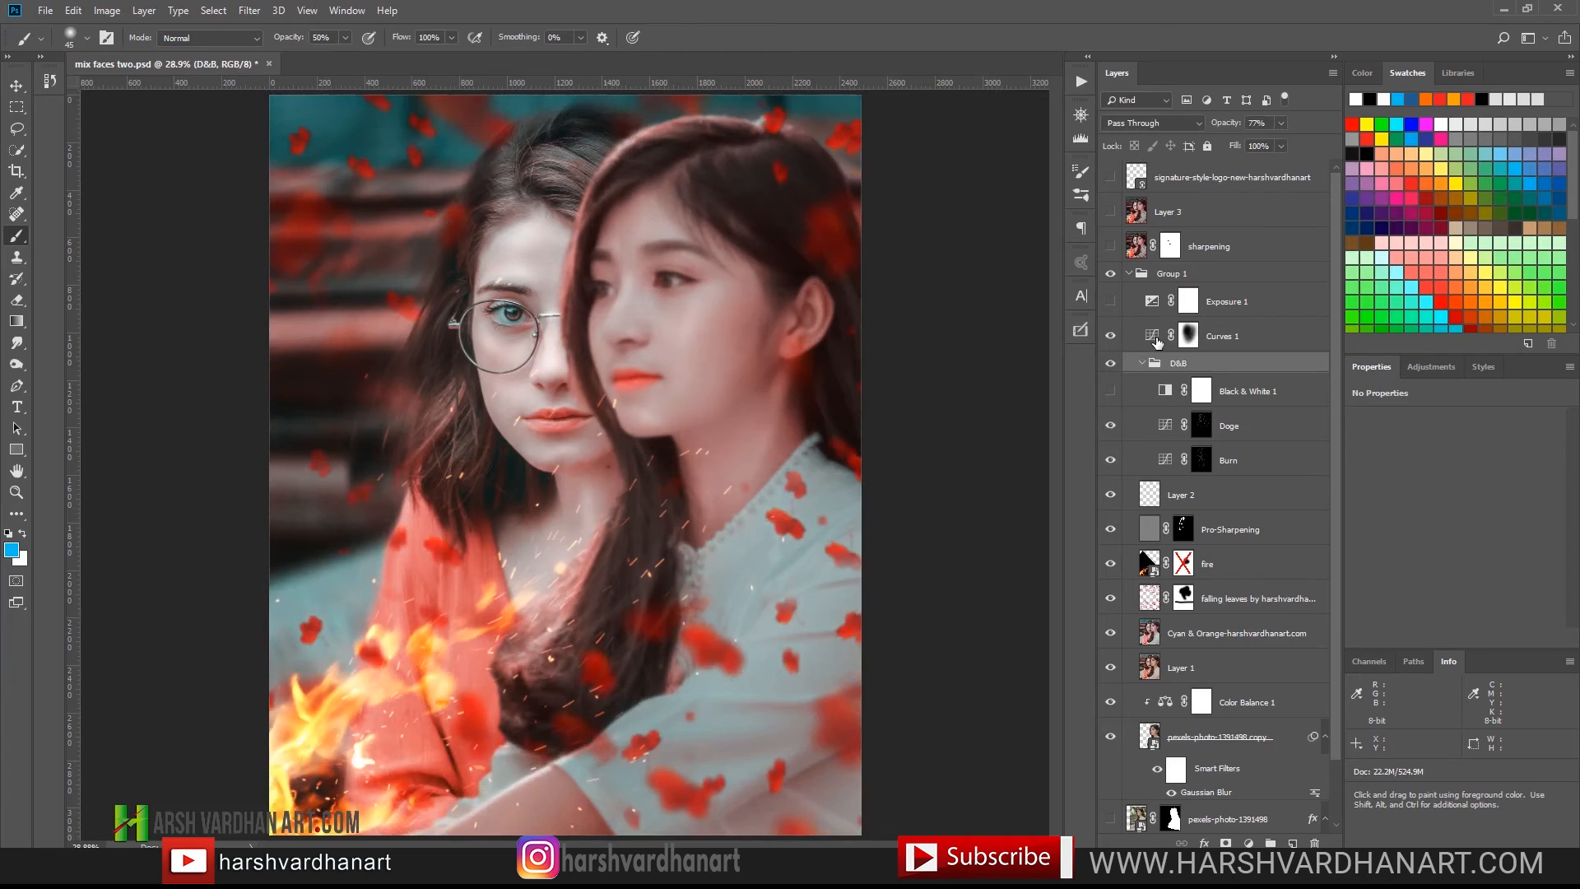
click(1154, 339)
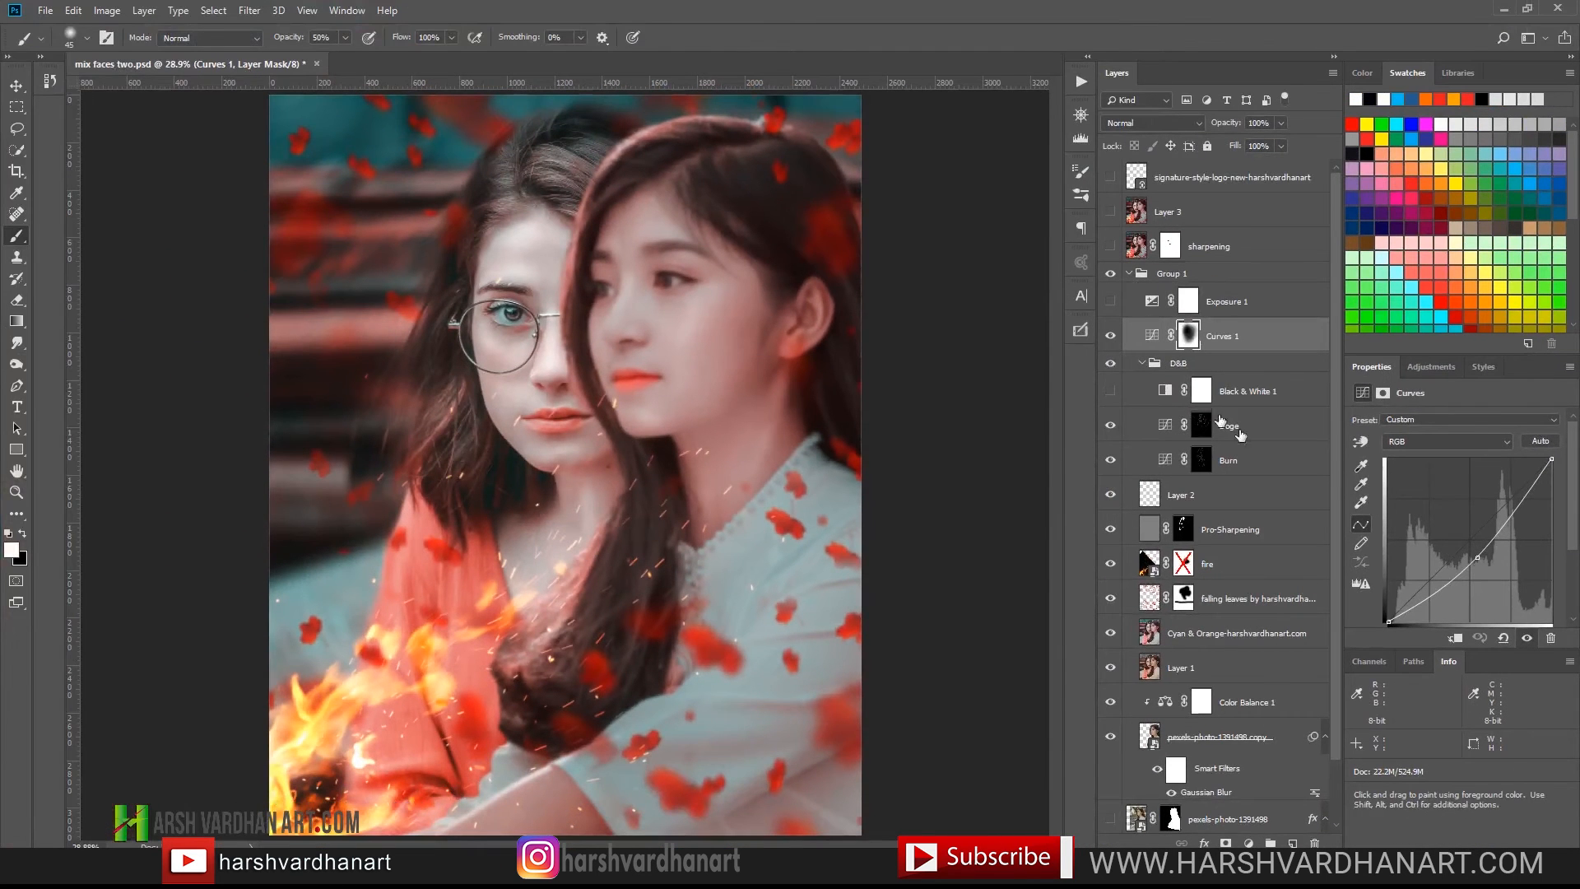
click(1112, 338)
click(1109, 336)
click(1107, 336)
click(1109, 336)
click(1108, 335)
click(1108, 335)
shift+click(1187, 335)
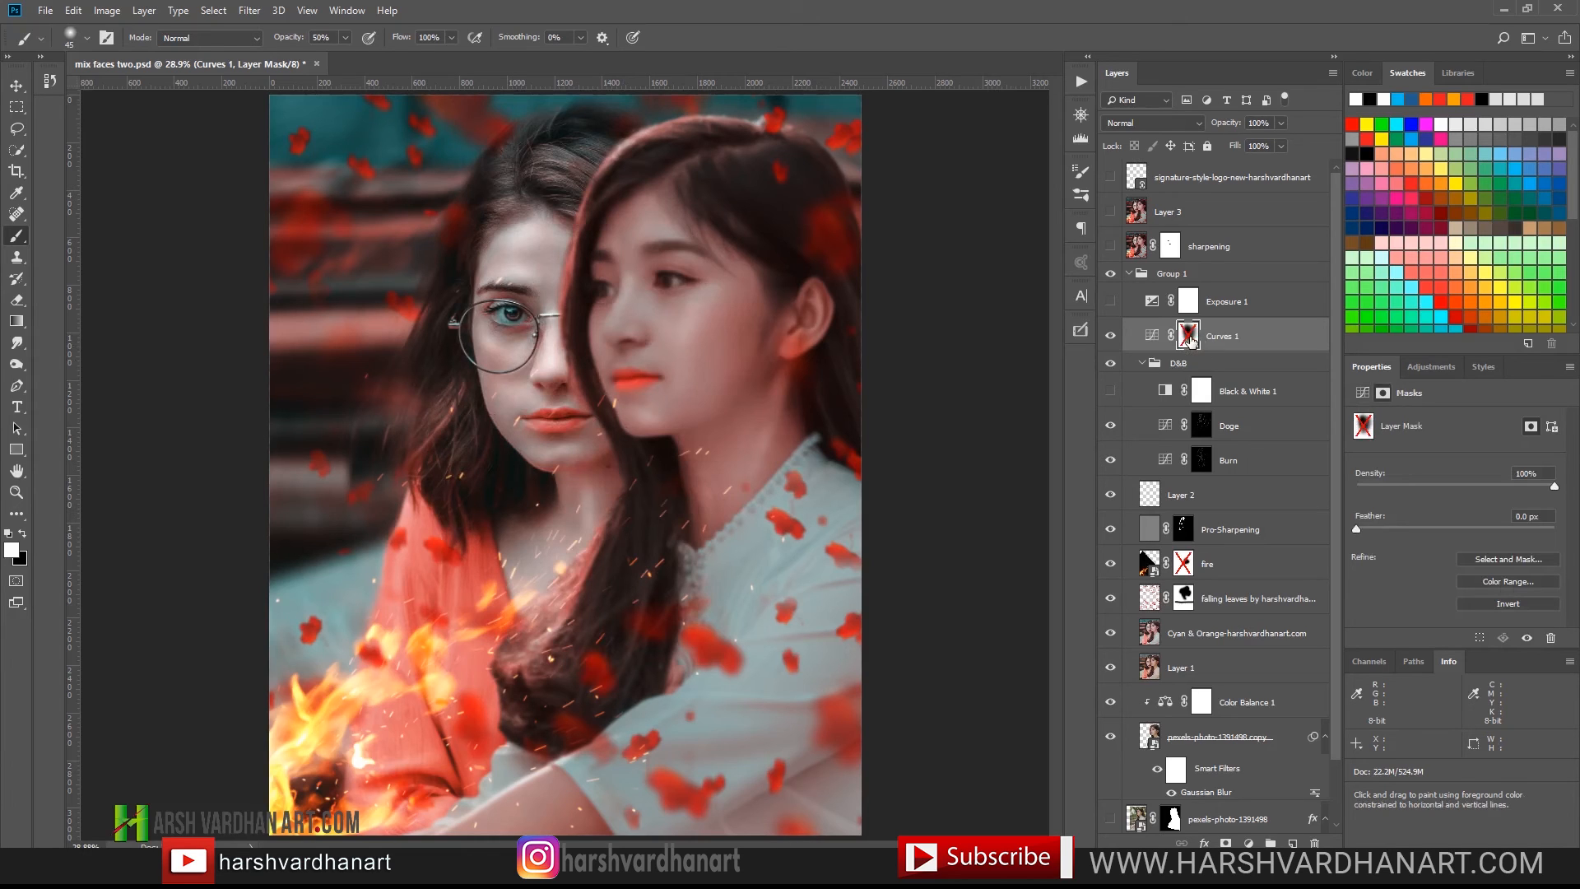
shift+click(1188, 336)
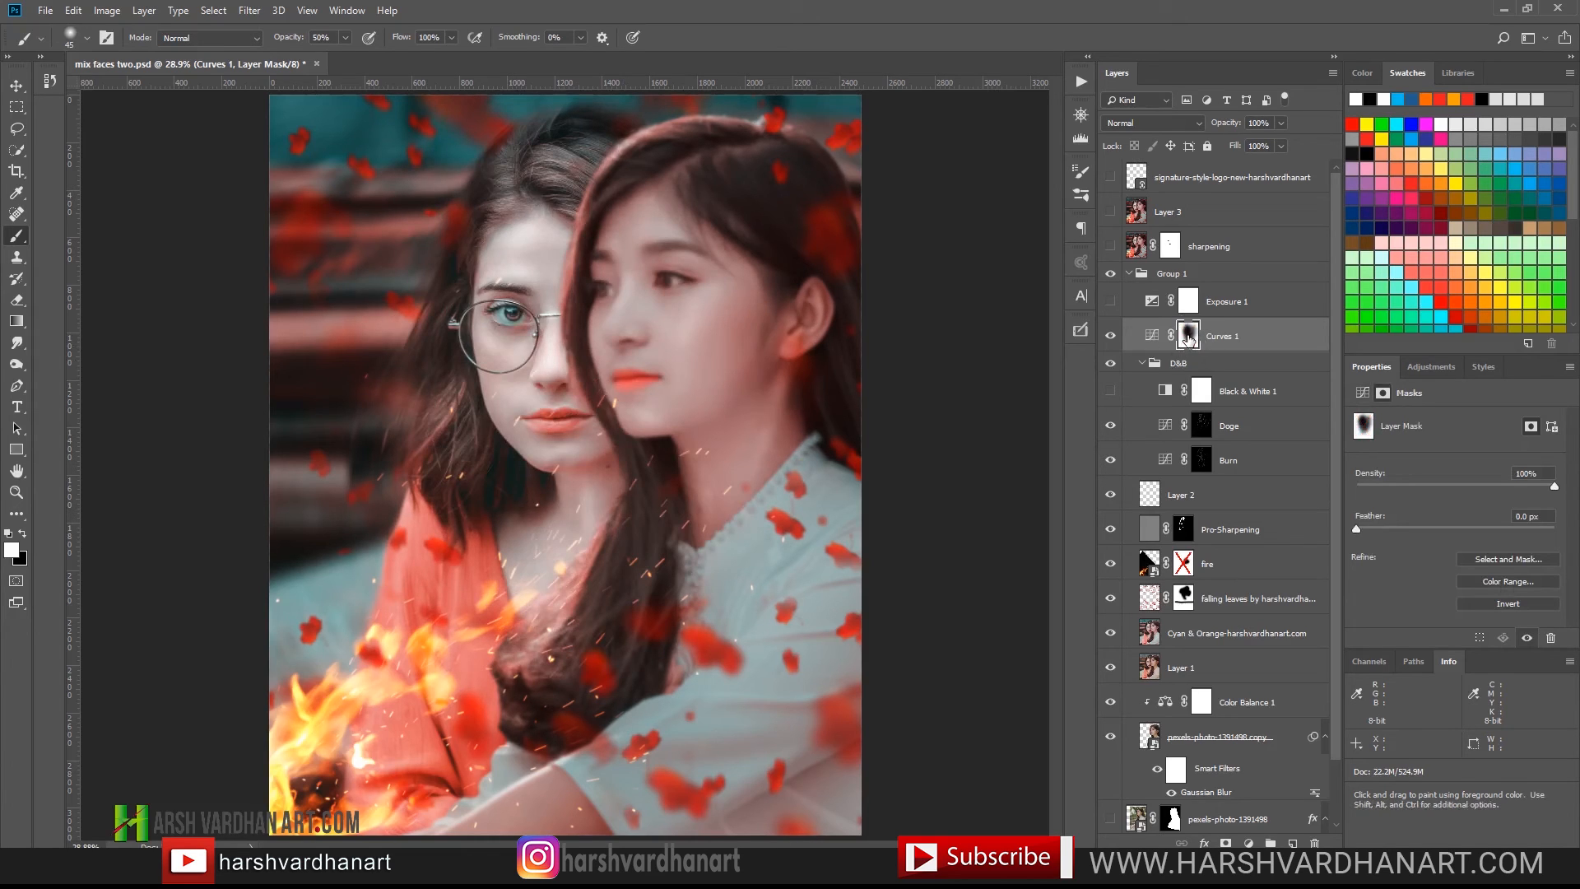
- Turn on the Exposure 1 adjustment layer, review its settings, and compare the image with and without it
click(1110, 301)
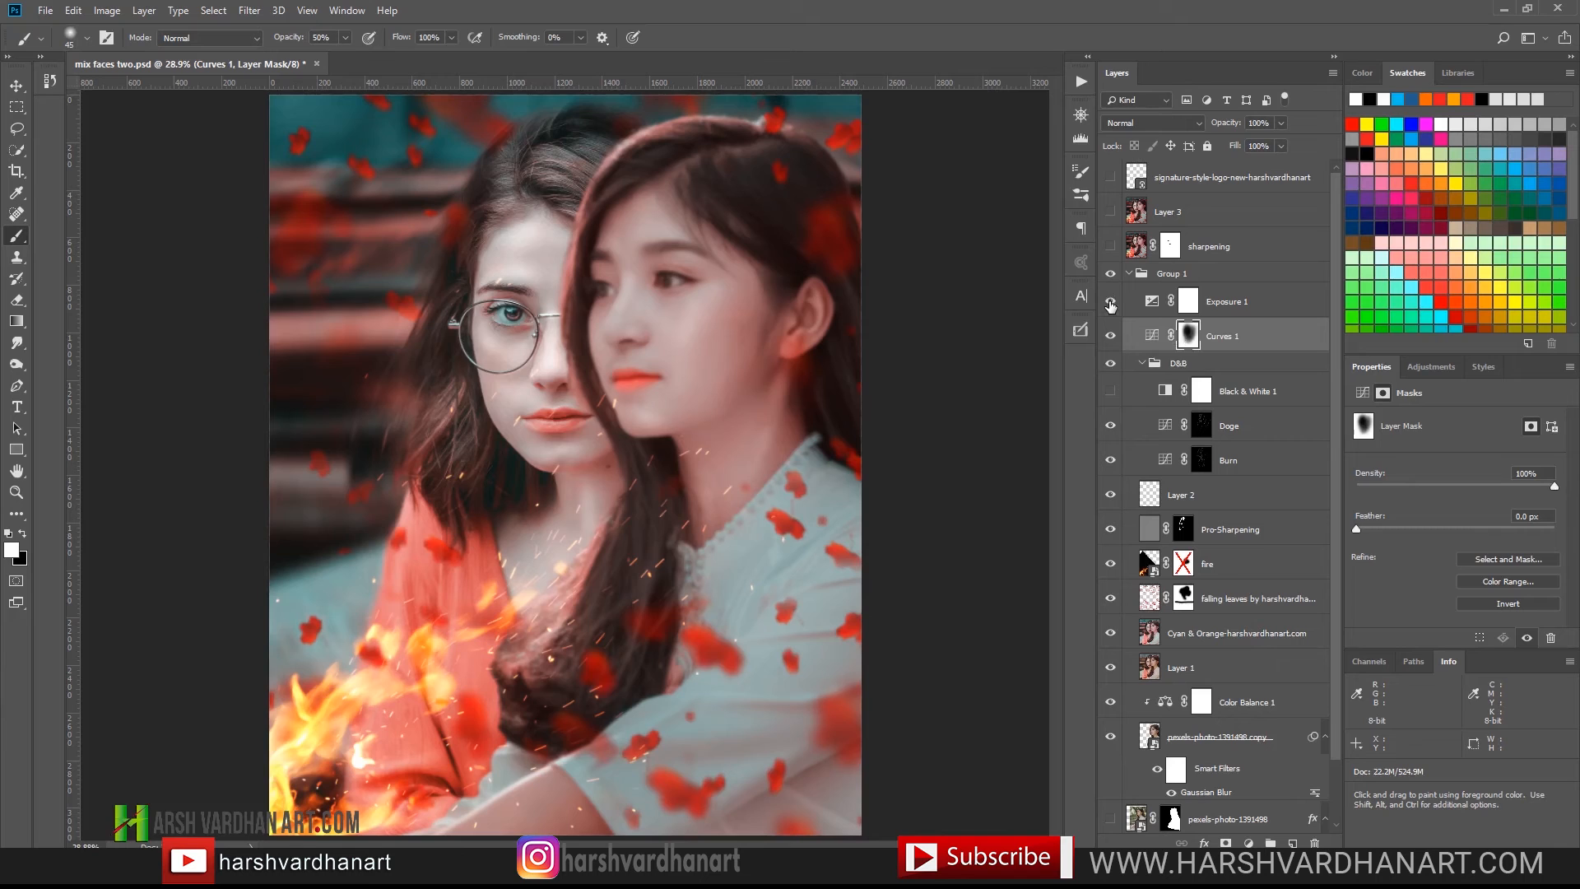
click(1149, 305)
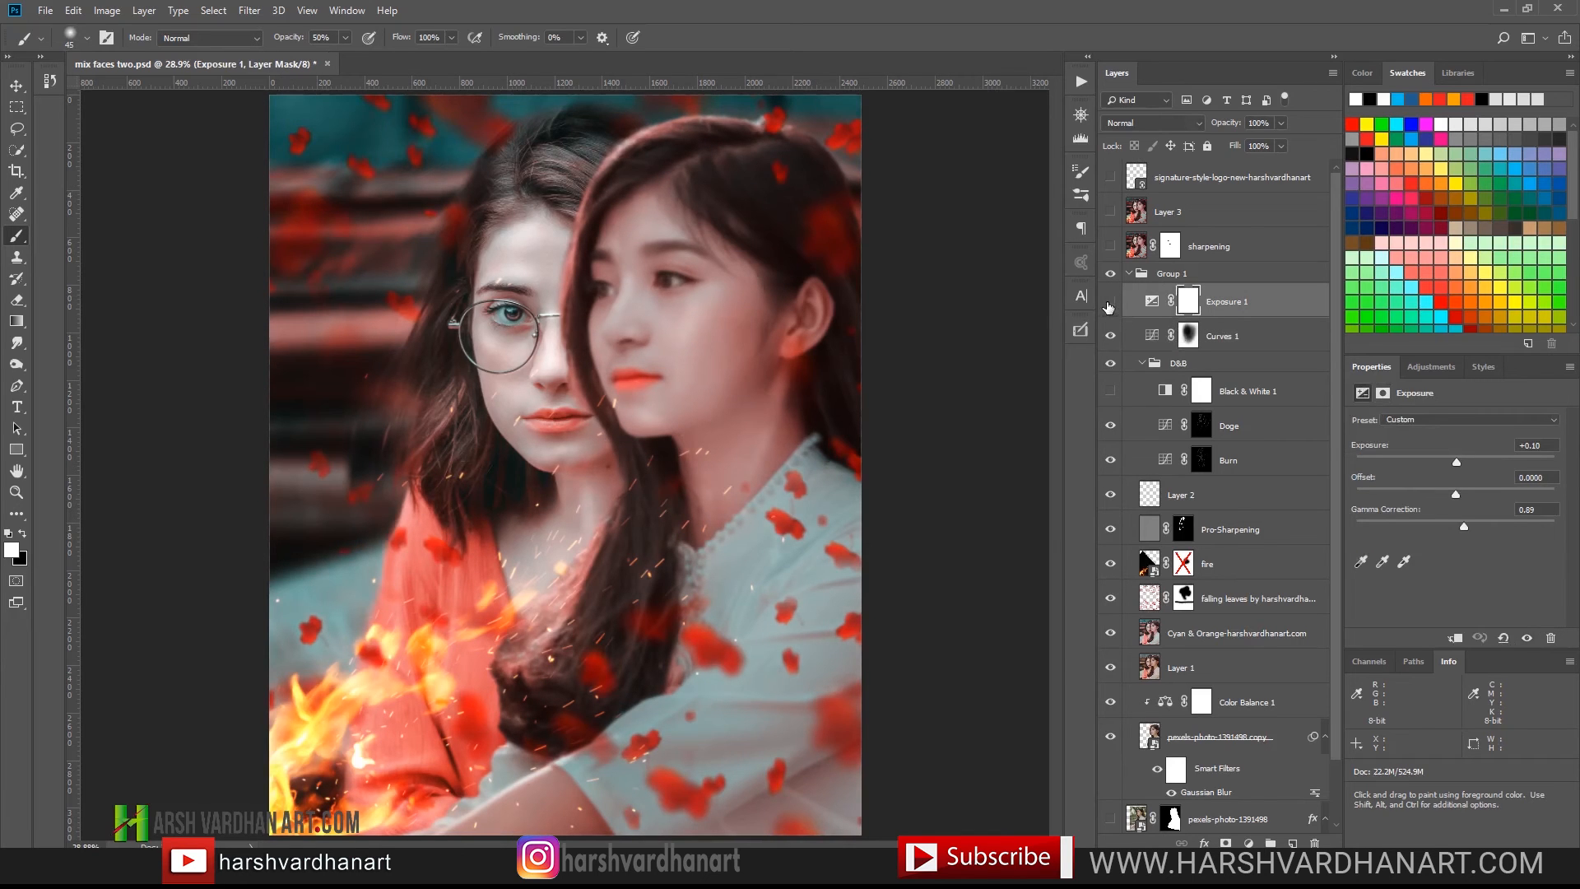
click(1438, 368)
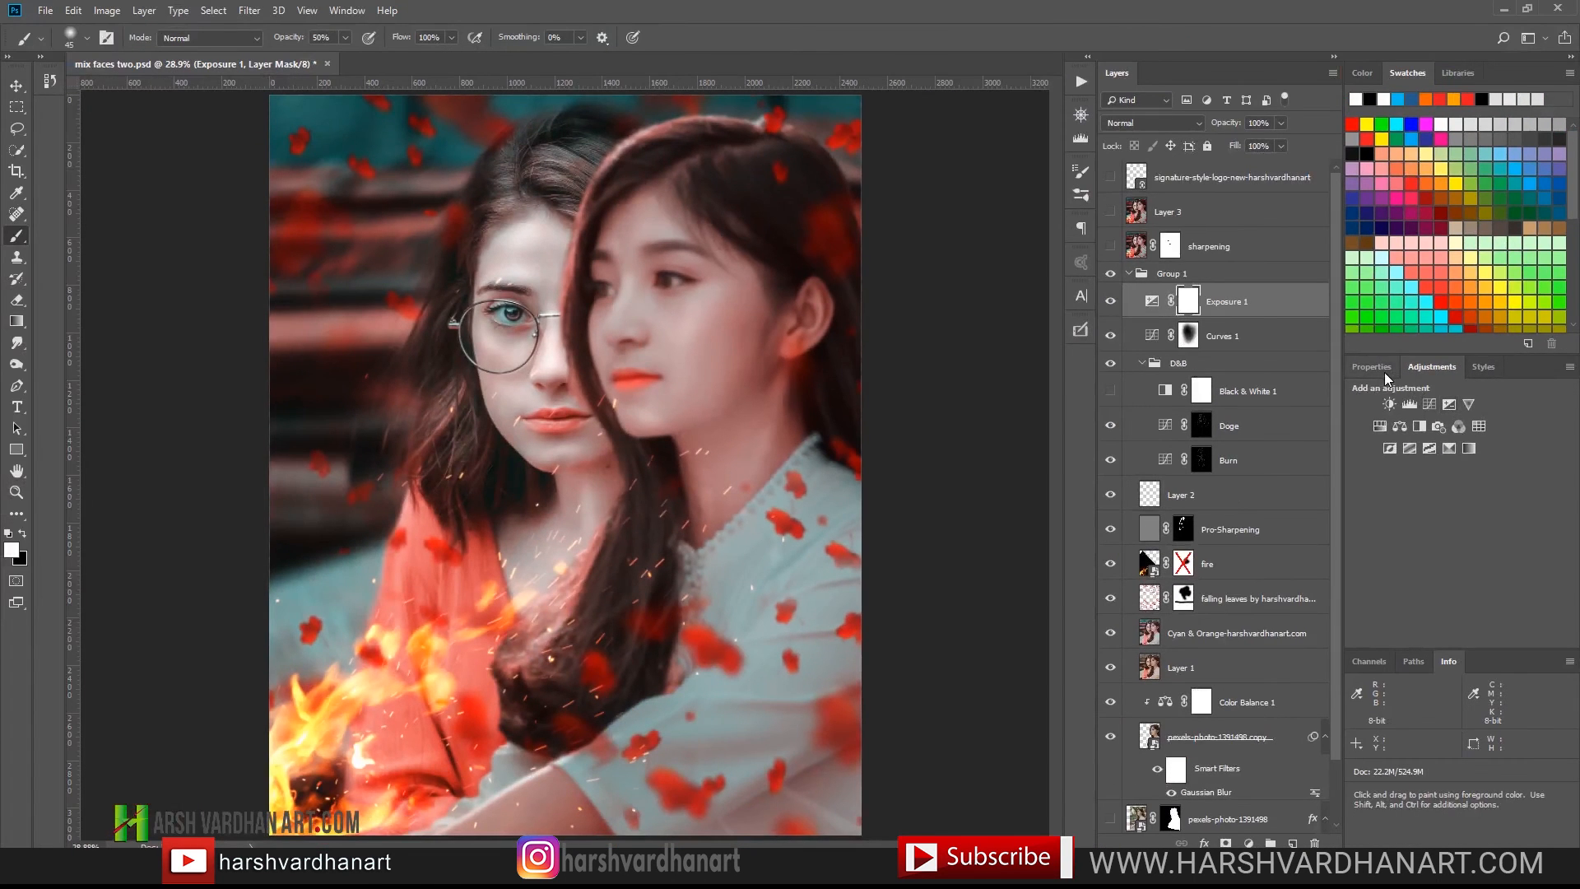
click(1385, 372)
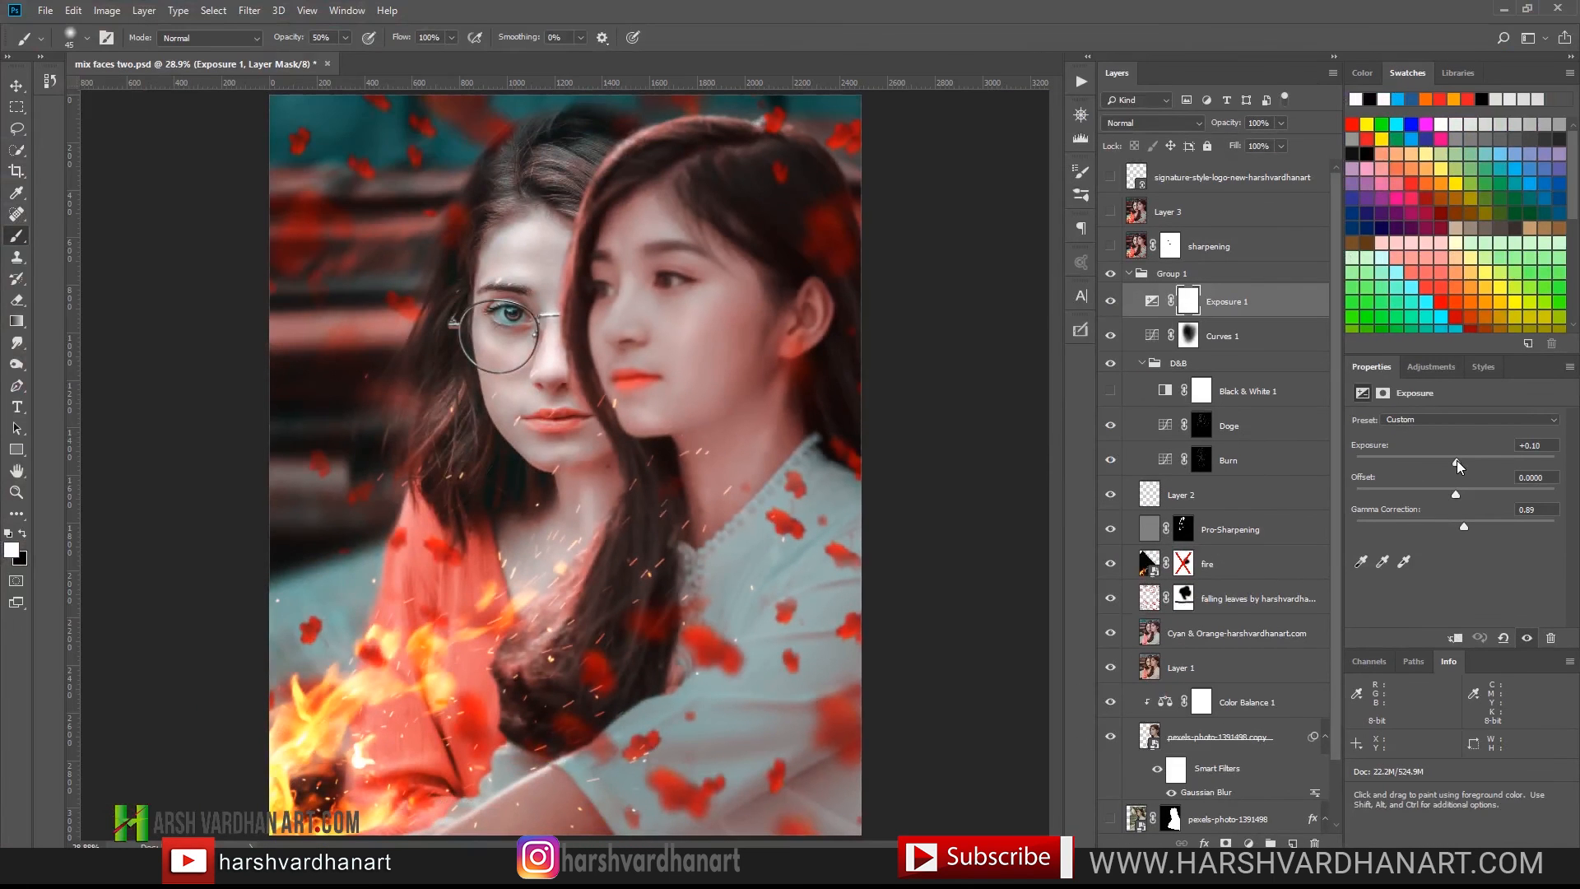
click(1111, 303)
click(1110, 303)
- Compare the full composite with the base portrait by hiding and showing Group 1
drag(815, 343, 788, 343)
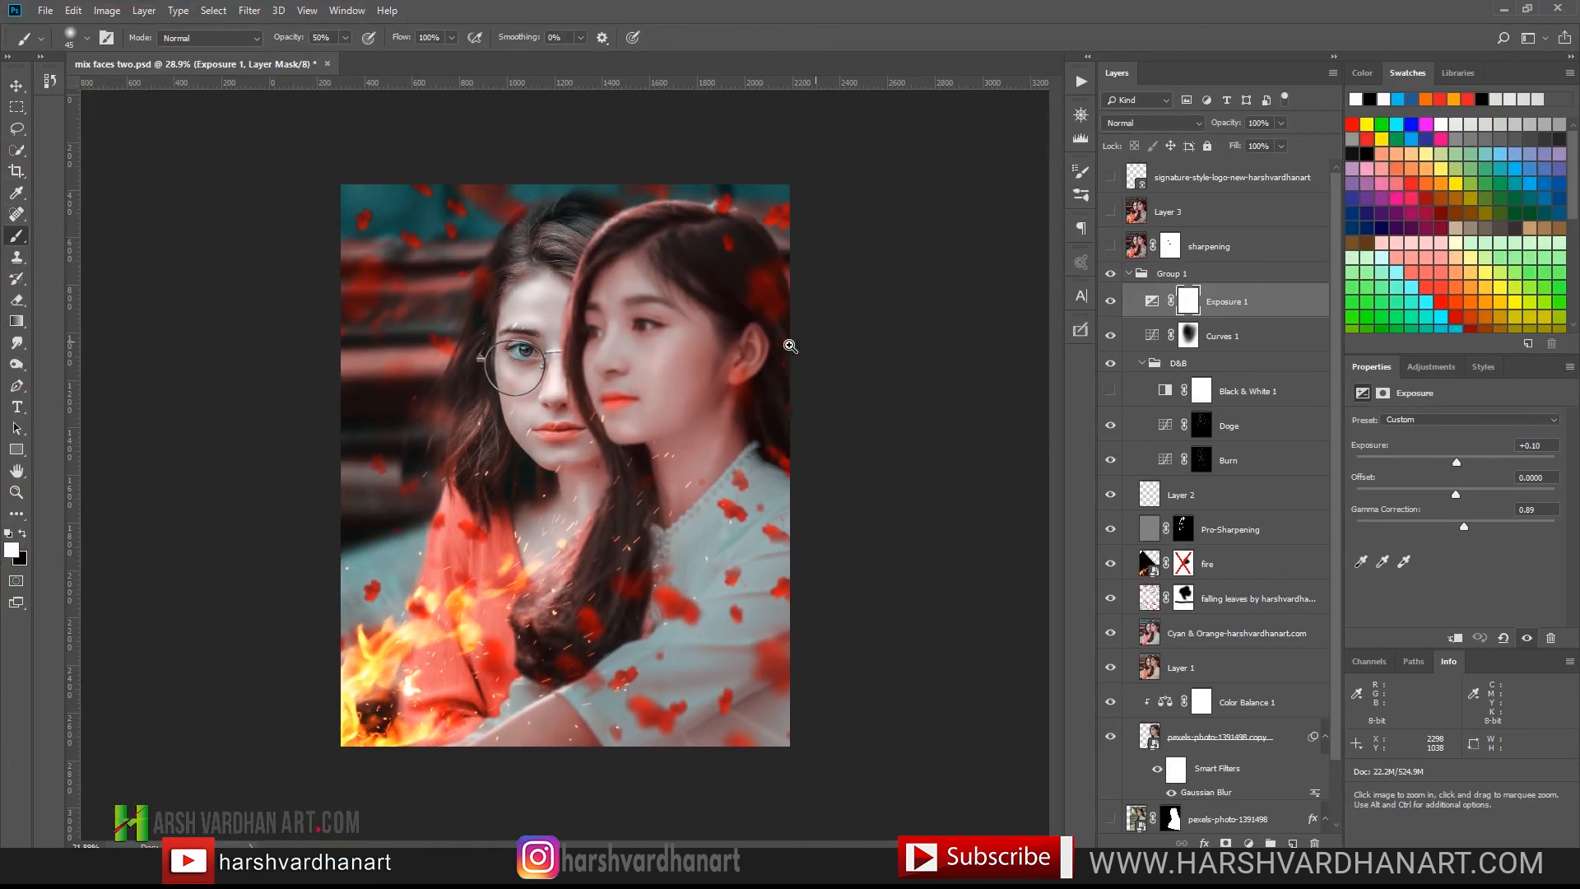
click(1111, 273)
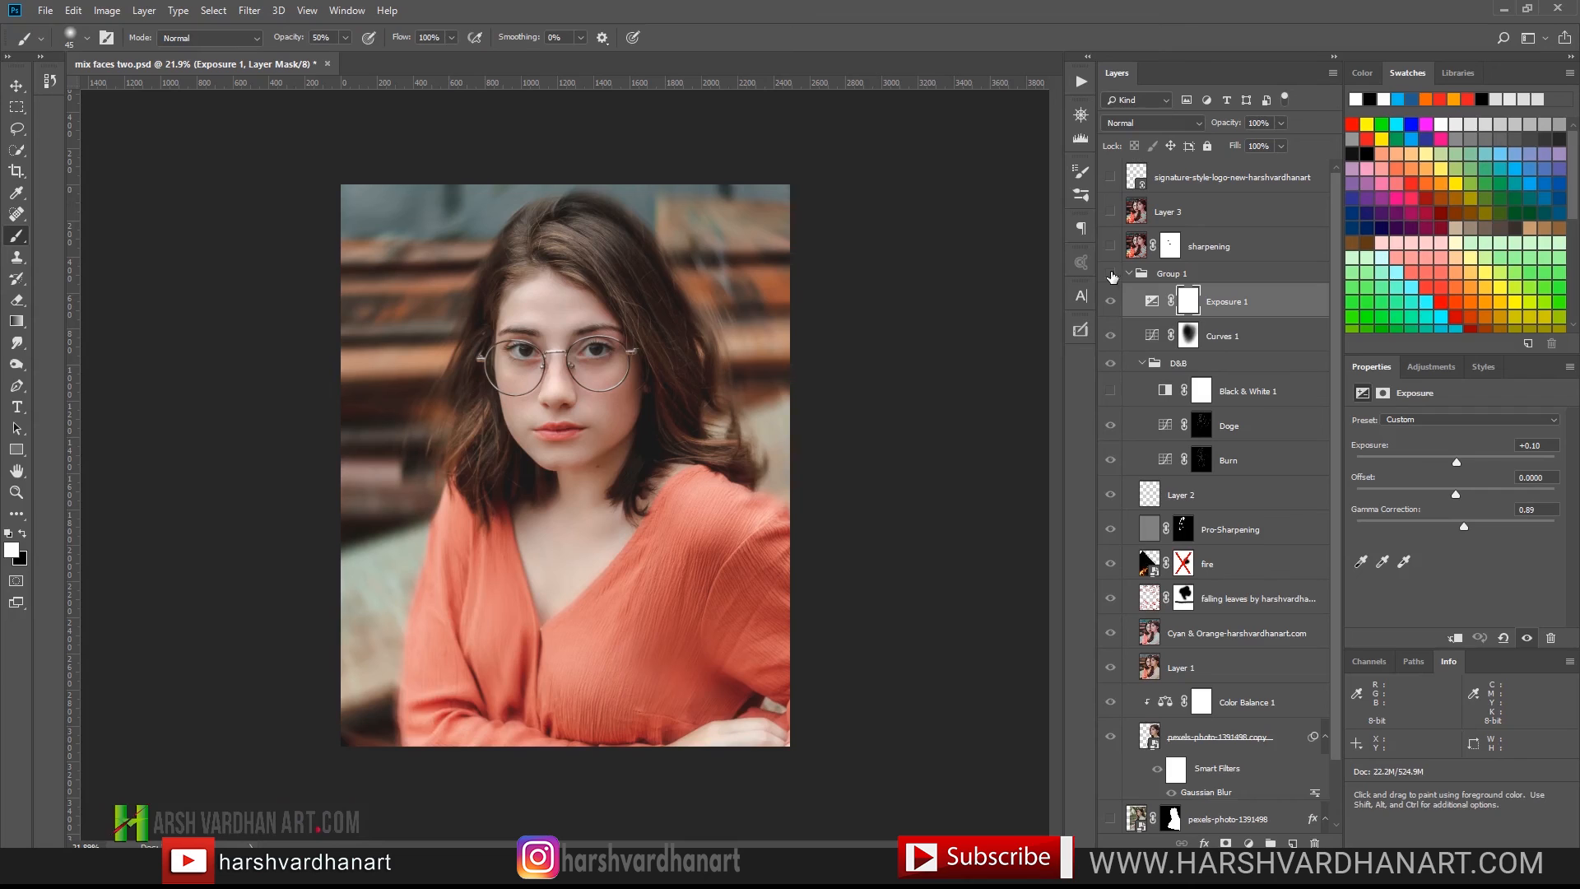
click(1111, 274)
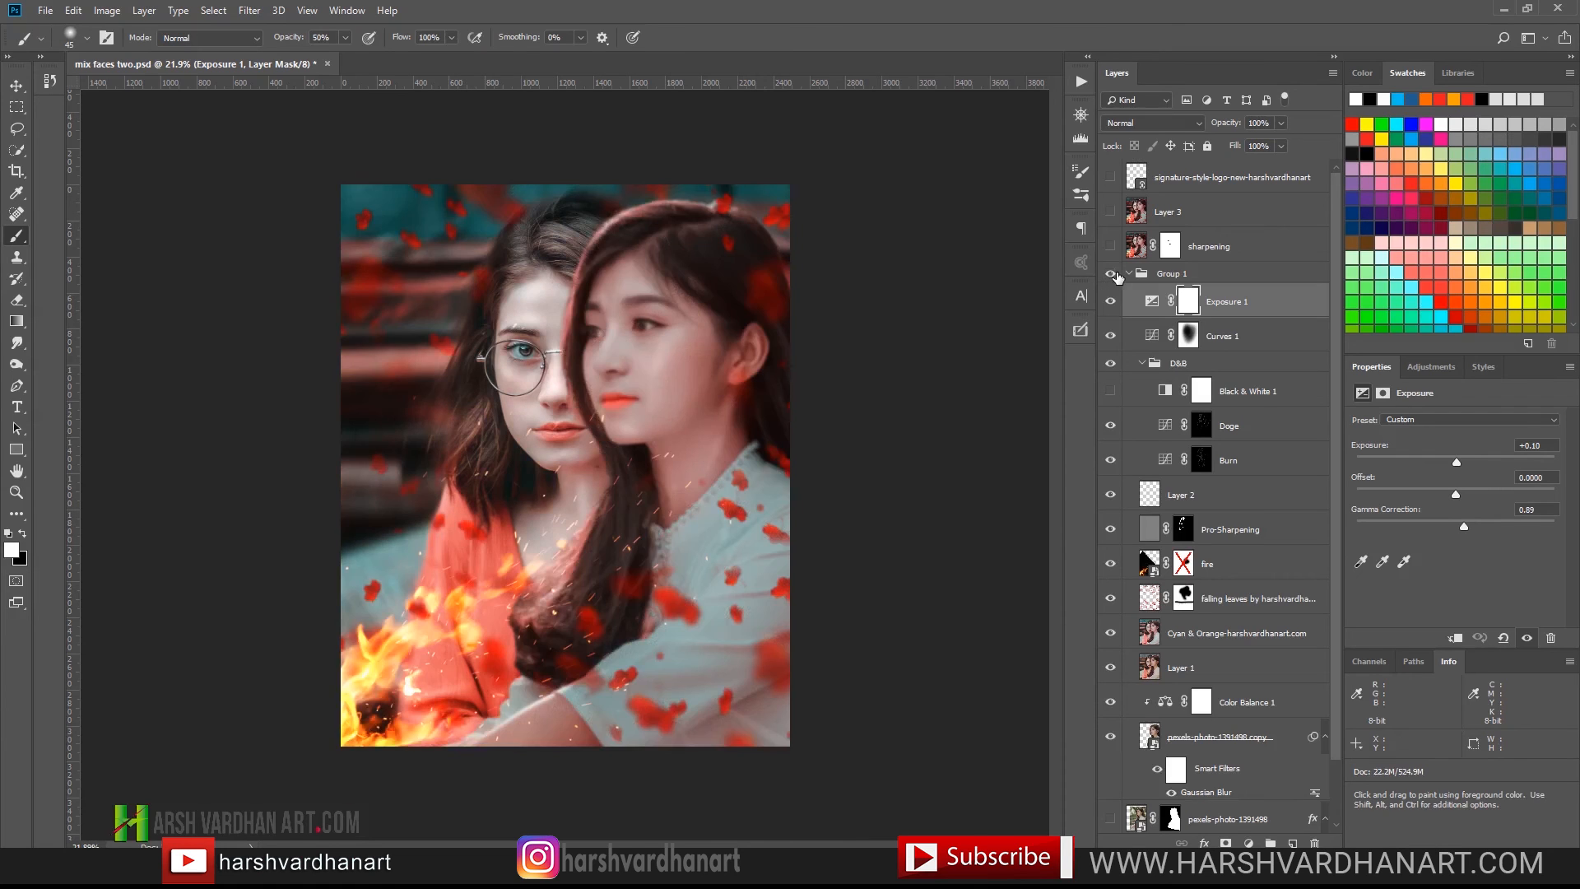
- Turn on the sharpening layer above Group 1 and check it with its mask disabled and re-enabled
click(1111, 247)
click(1134, 247)
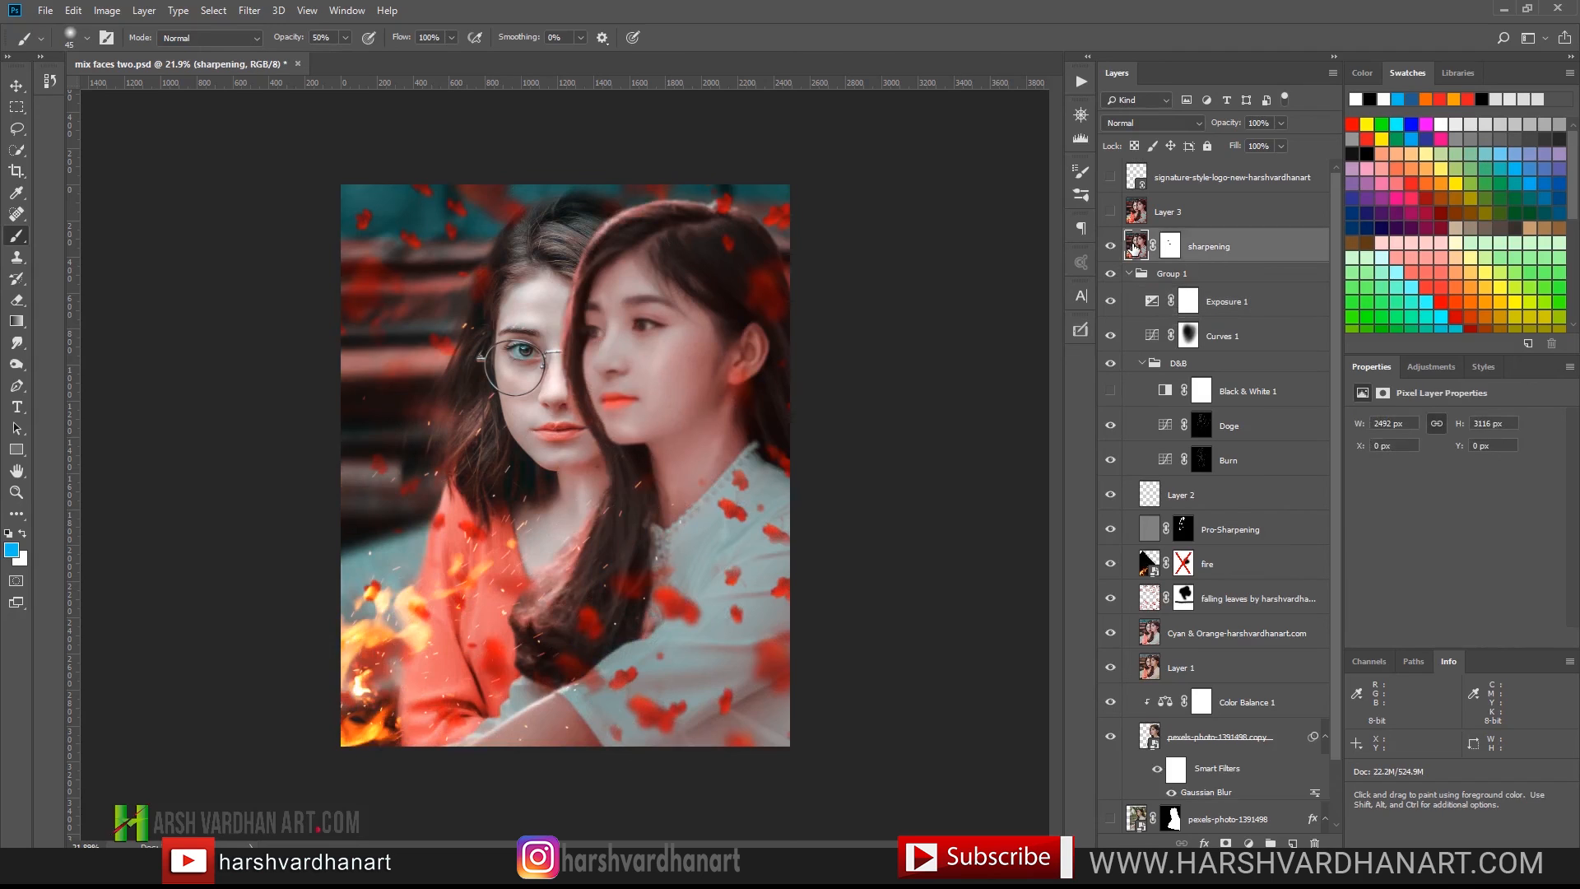
shift+click(1170, 247)
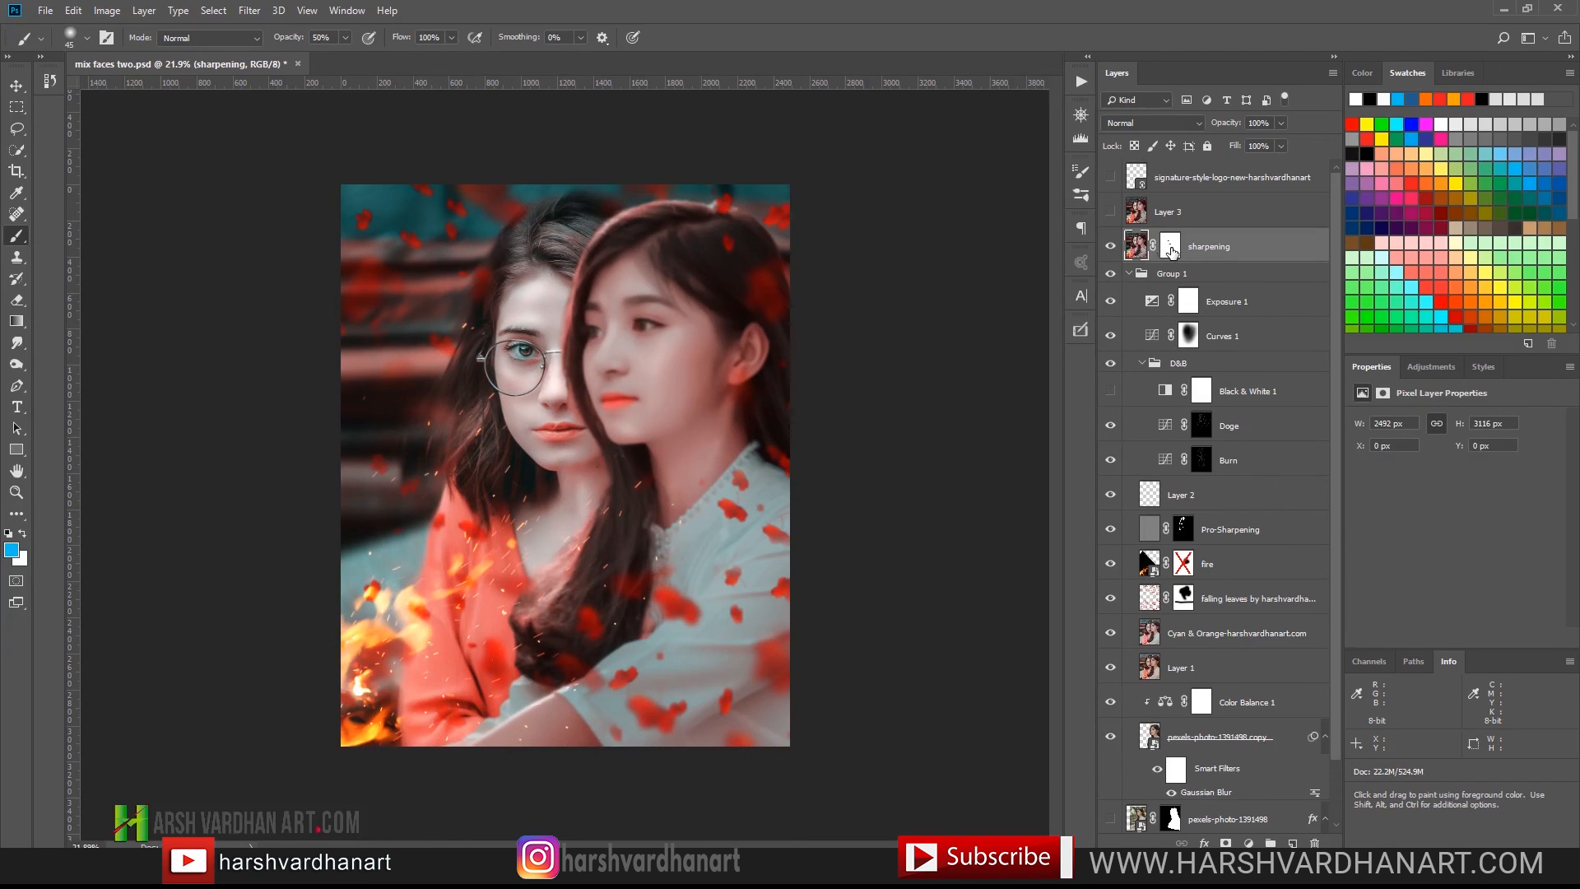
shift+click(1171, 247)
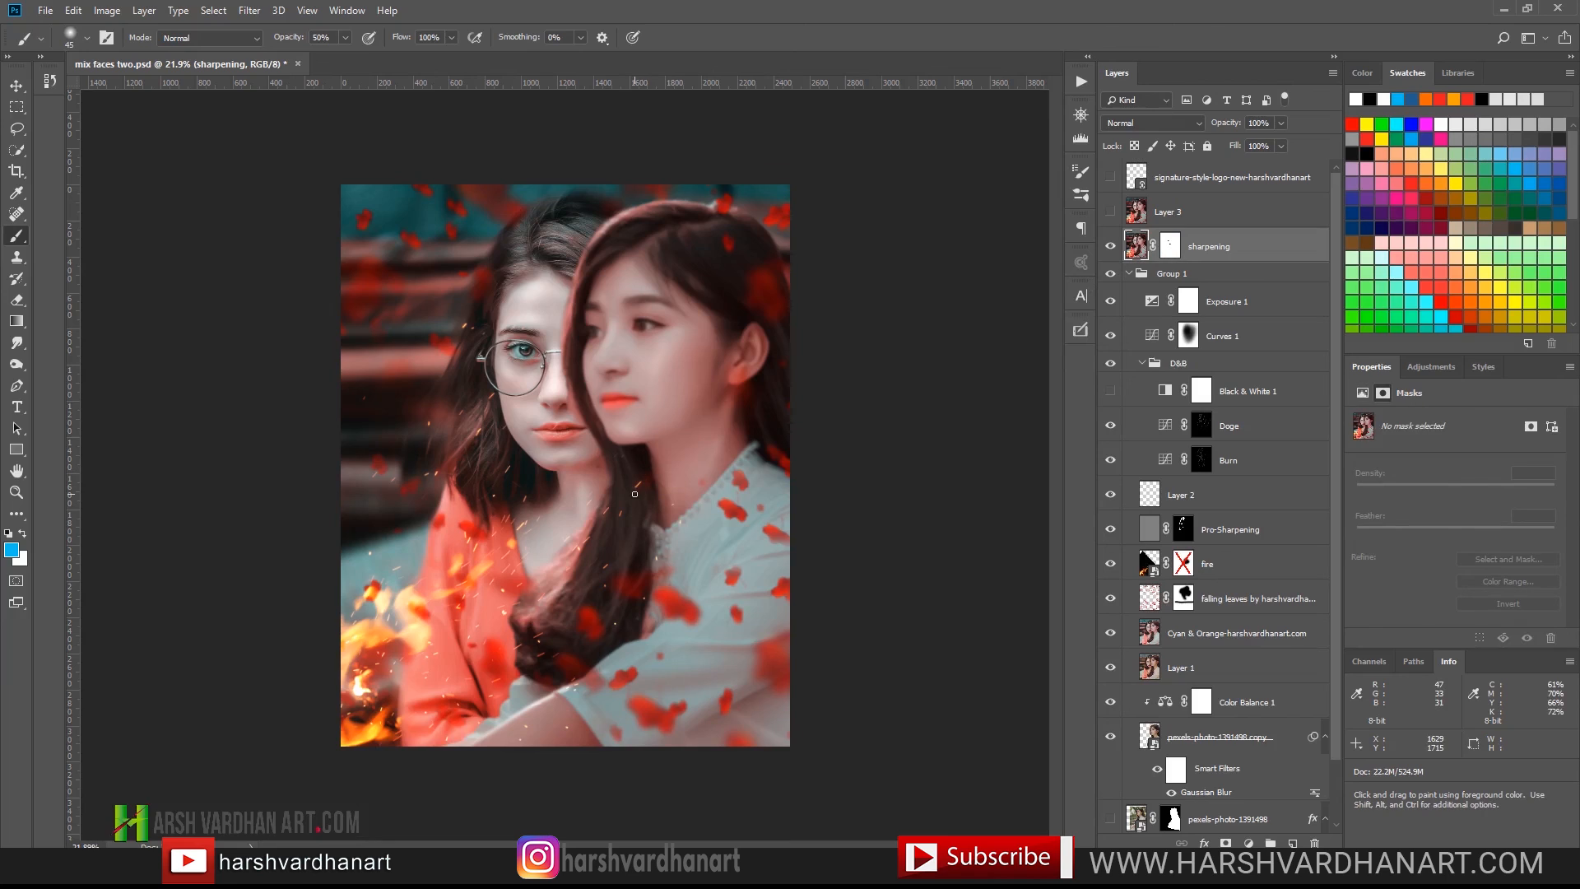
- Collapse Group 1 to compare the composite with Layer 0 alone, and turn on the signature logo layer
click(1129, 273)
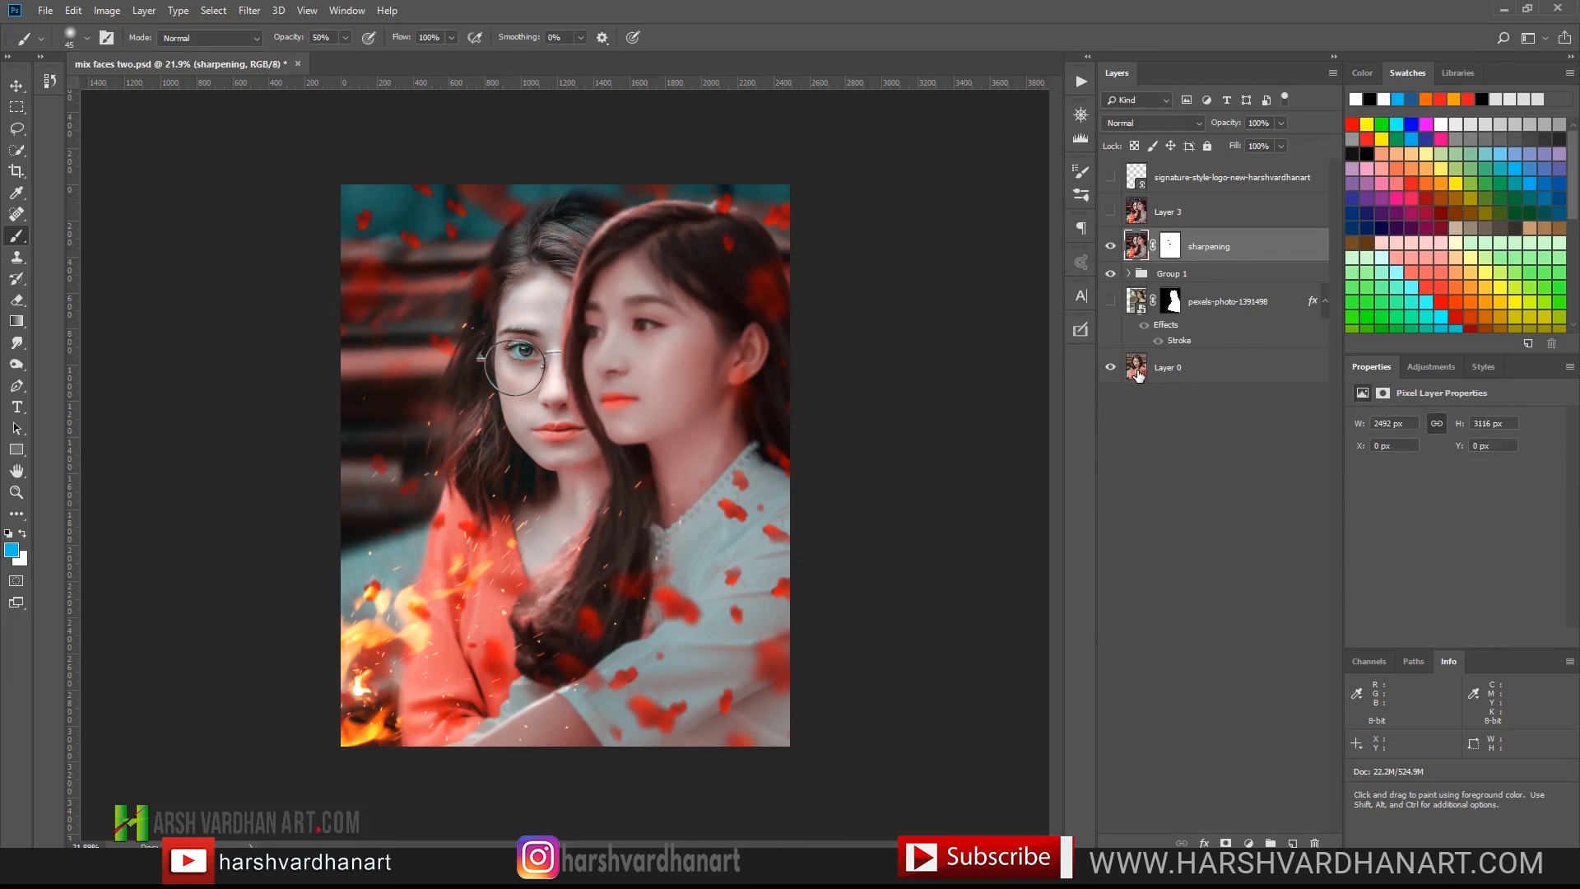
alt+click(1110, 368)
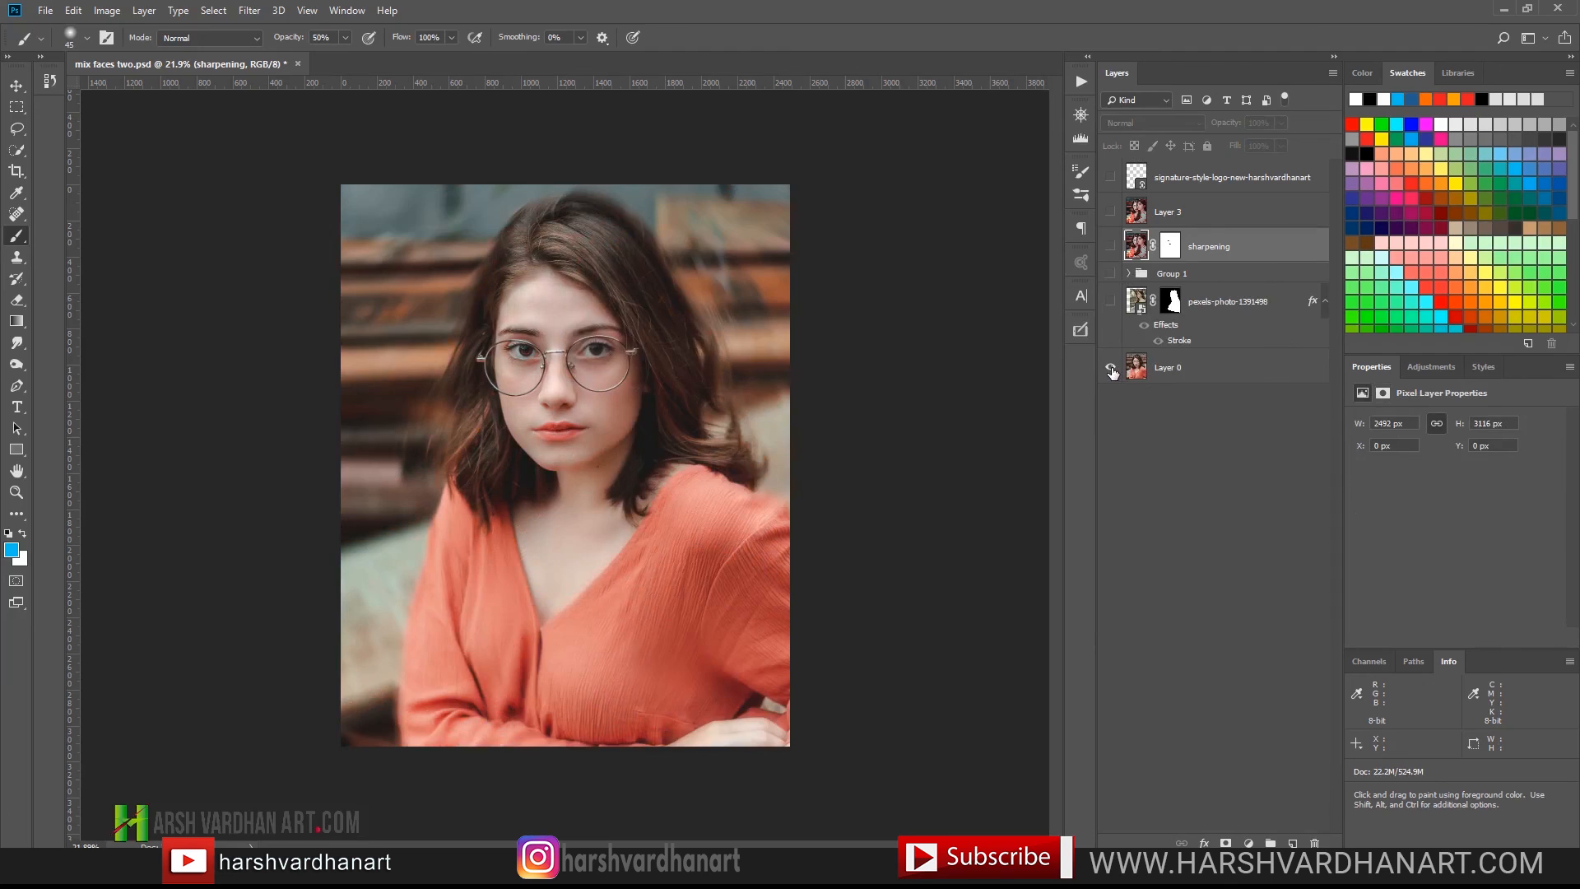
alt+click(1110, 368)
click(1110, 176)
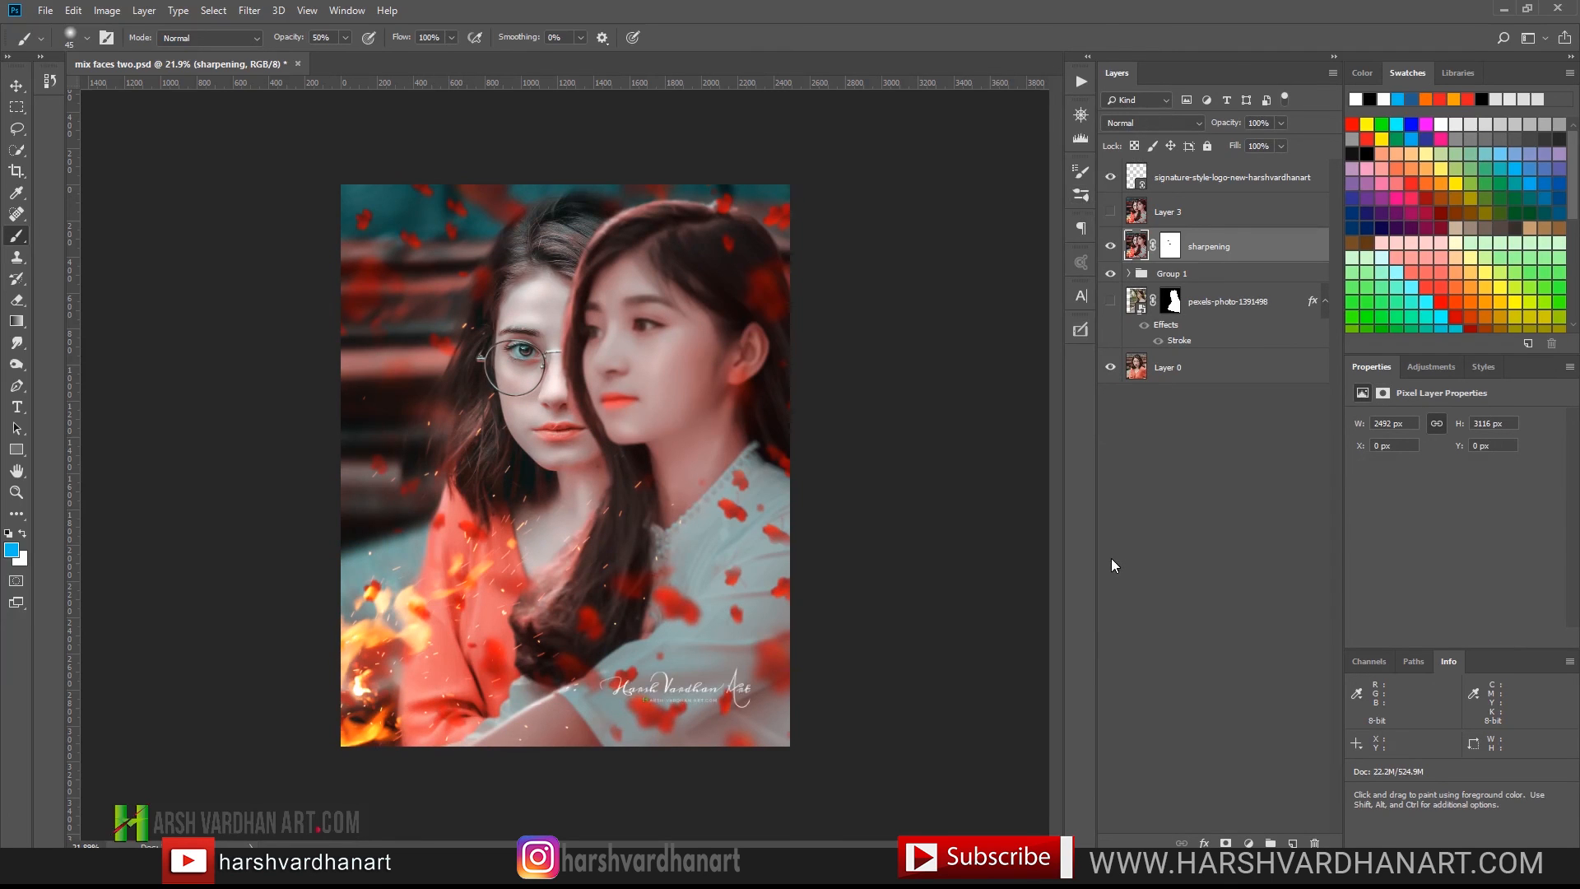